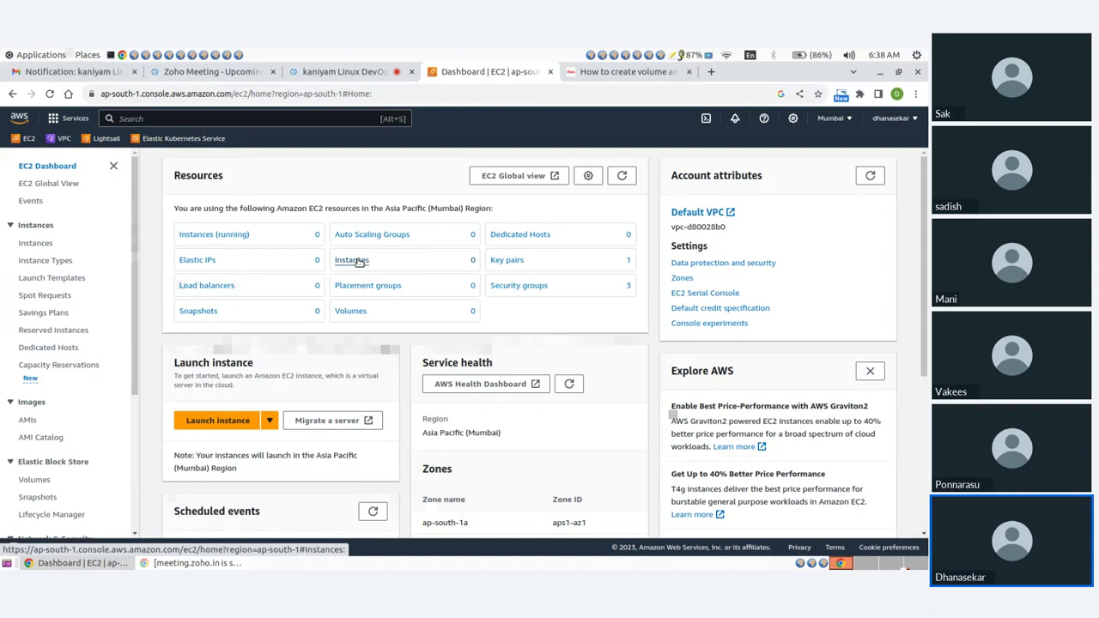
# Start launching a new EC2 instance from the instances list and name it demo-server.
pyautogui.click(357, 261)
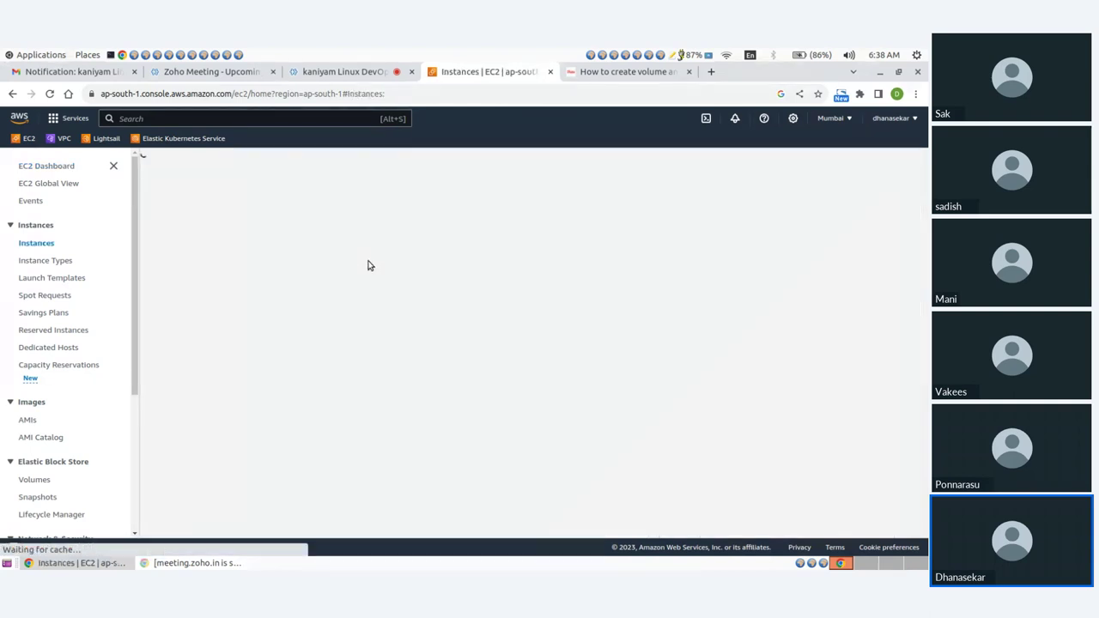
pyautogui.click(537, 265)
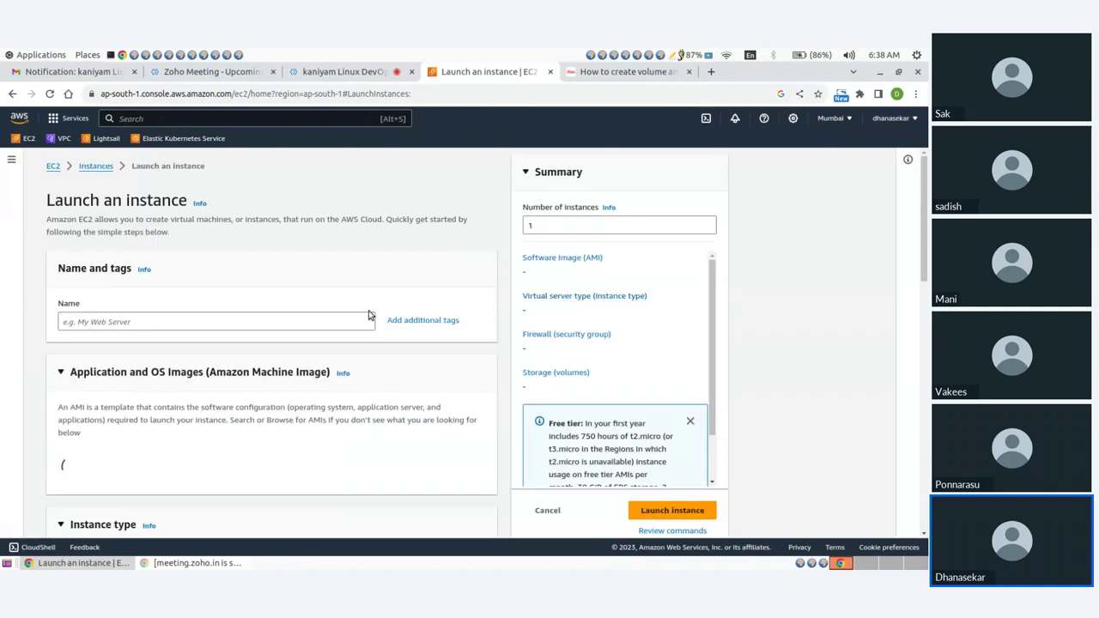
pyautogui.click(109, 321)
pyautogui.write('dem')
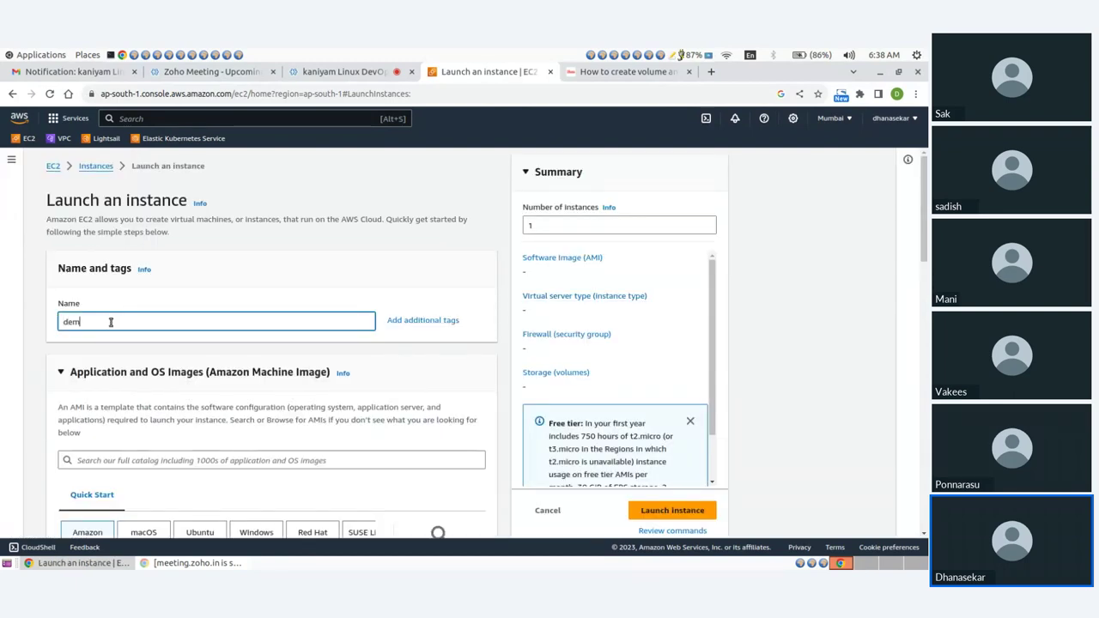
pyautogui.write('o-server')
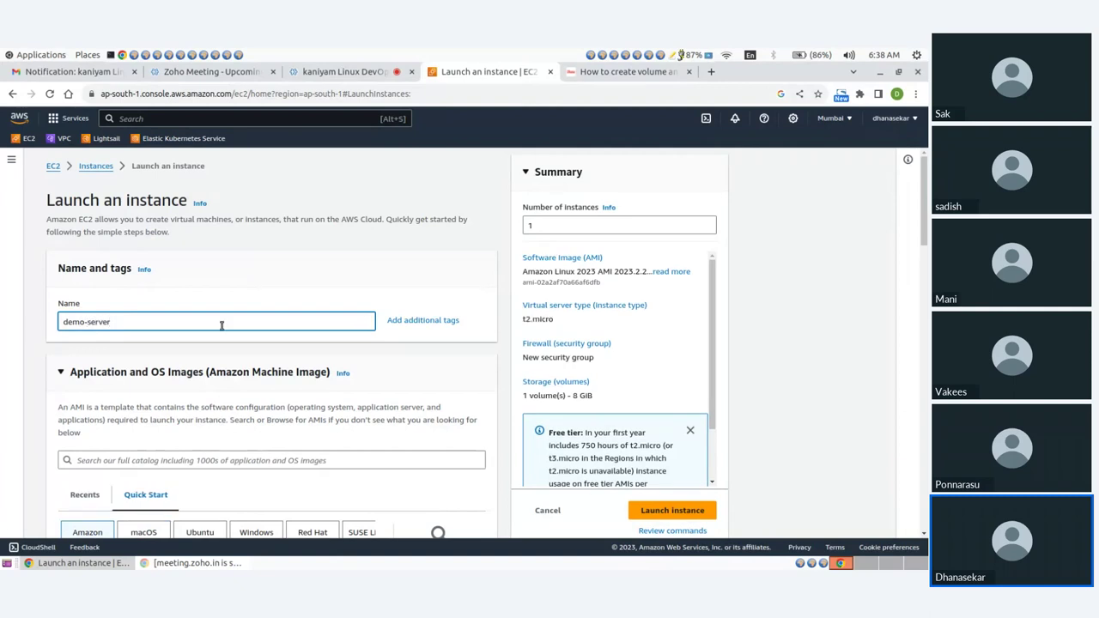
# Choose the Ubuntu machine image and the t2.nano instance type for the new instance.
pyautogui.scroll(-3, 223, 331)
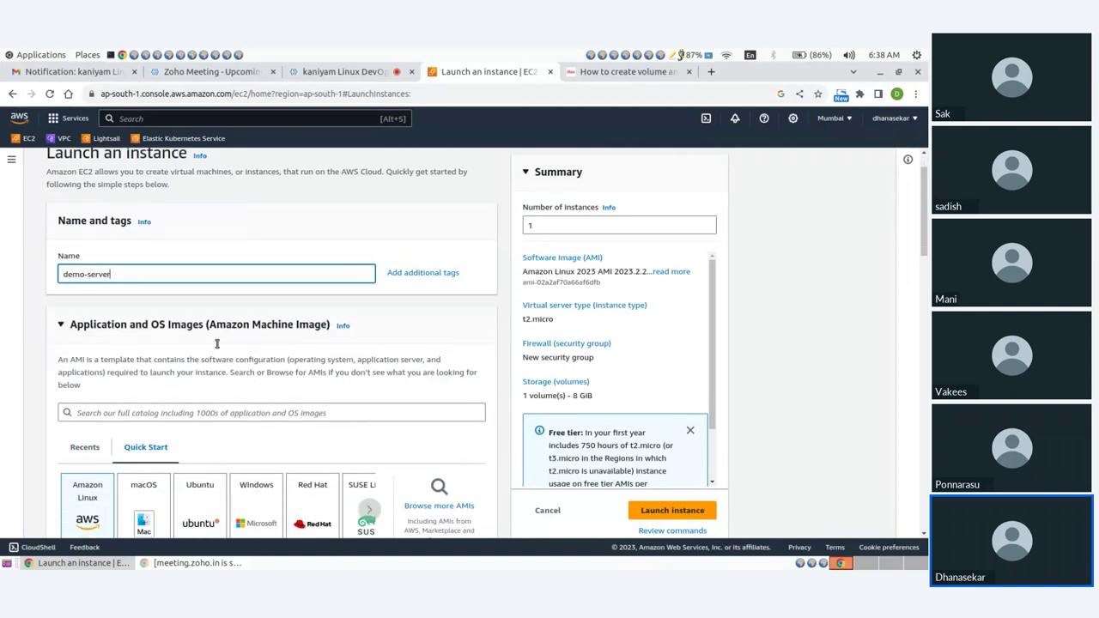
pyautogui.scroll(-2, 176, 333)
pyautogui.click(194, 343)
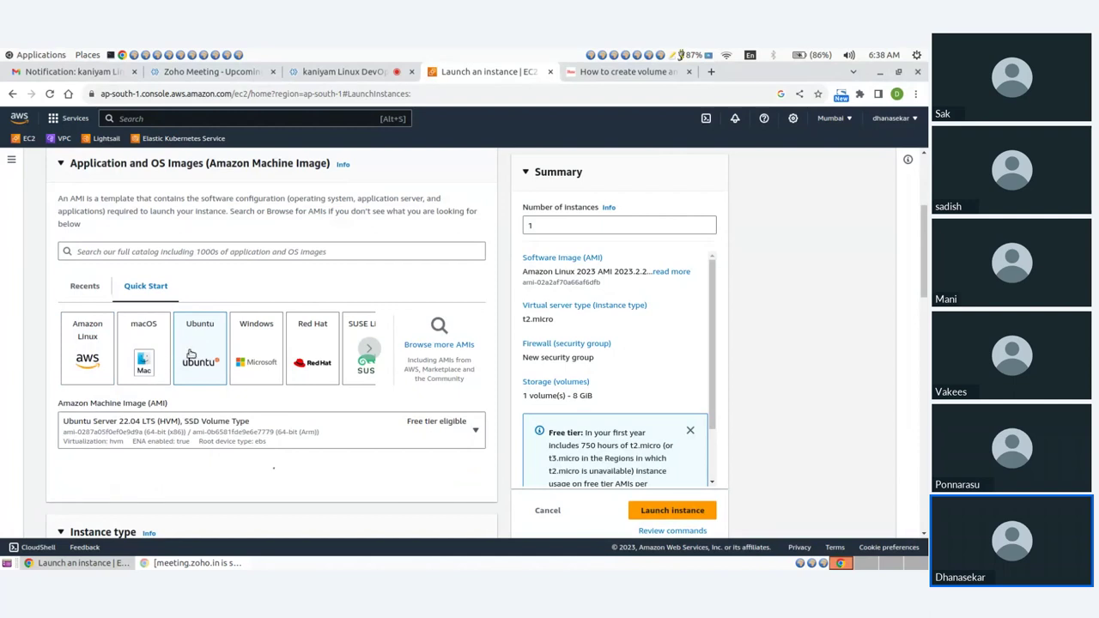
pyautogui.scroll(-6, 293, 400)
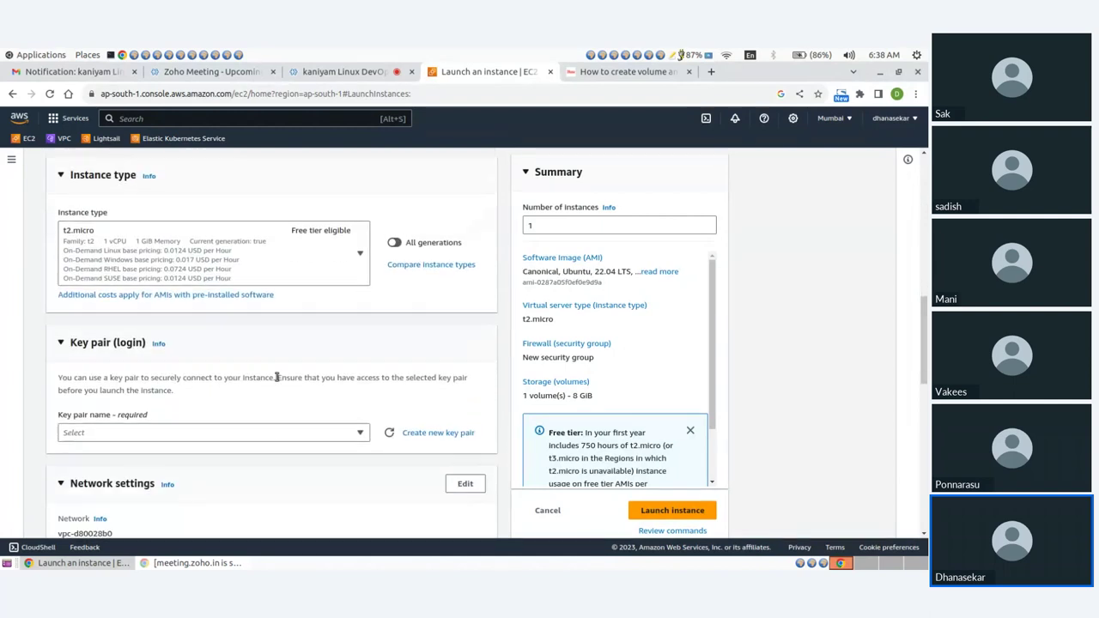
pyautogui.click(209, 243)
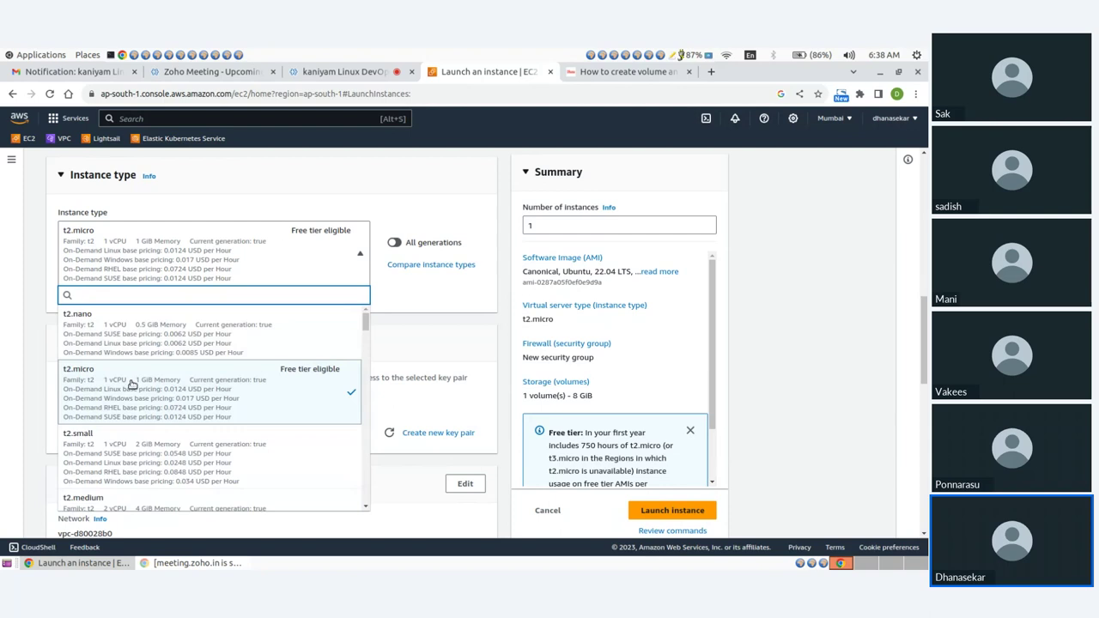
pyautogui.click(153, 329)
# Select the existing key pair mykey for logging in to the instance.
pyautogui.scroll(-1, 225, 321)
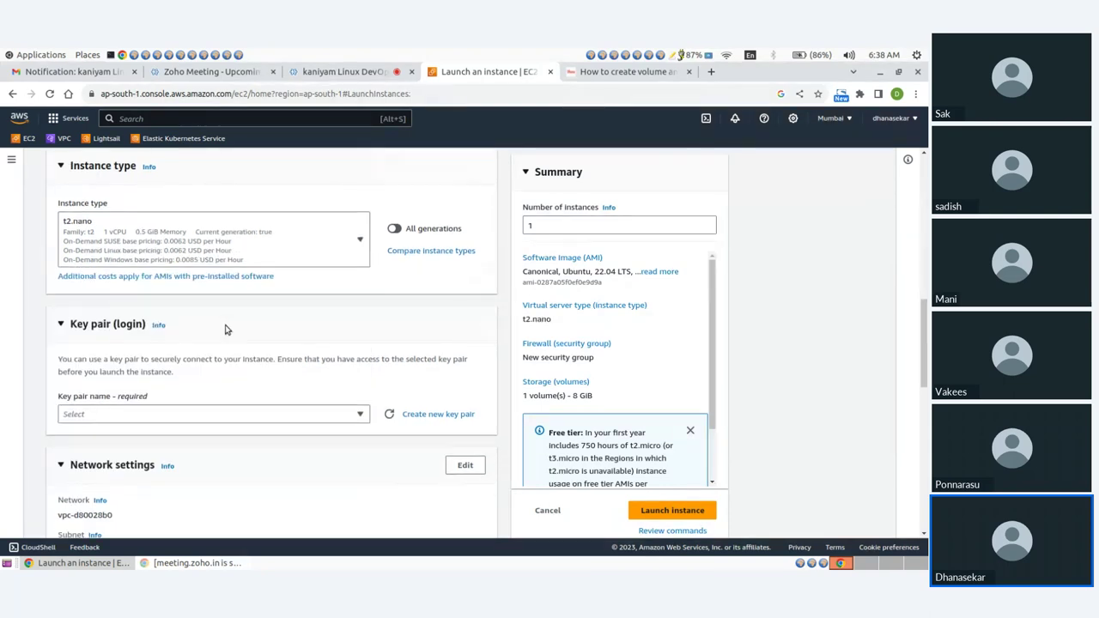
pyautogui.click(298, 357)
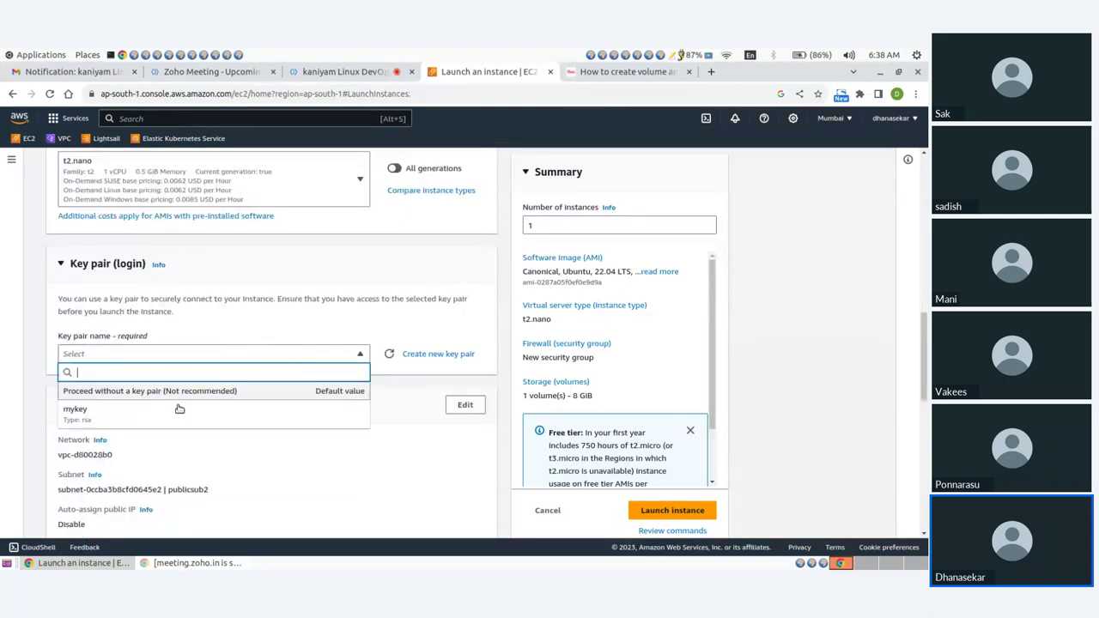
pyautogui.click(105, 414)
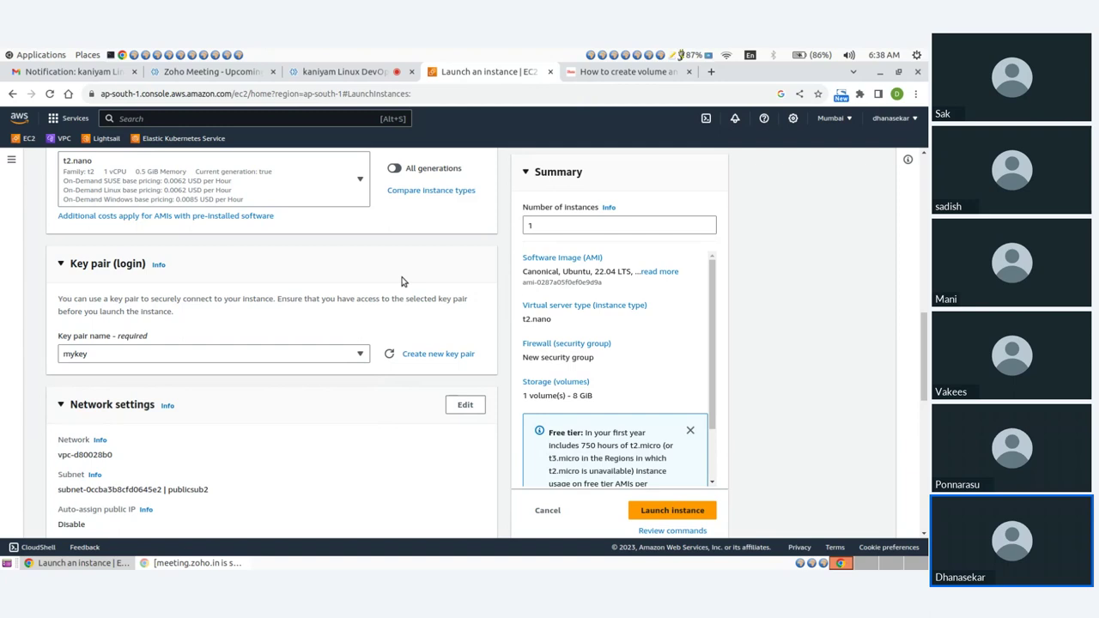
# Edit the network settings to enable auto-assignment of a public IP.
pyautogui.scroll(-3, 386, 285)
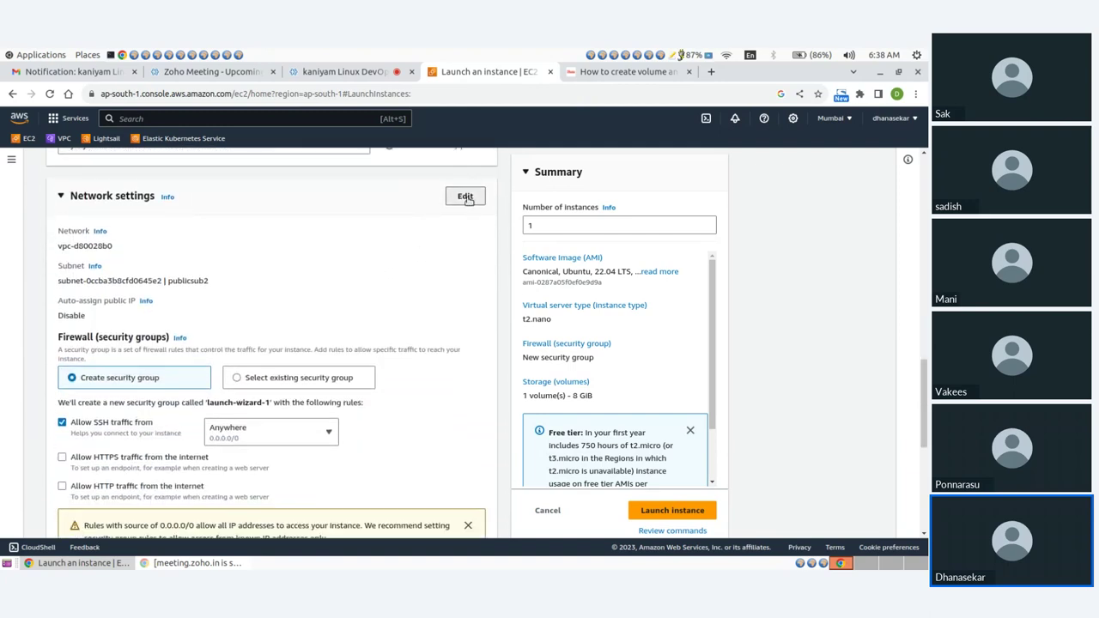
pyautogui.click(466, 199)
pyautogui.click(129, 355)
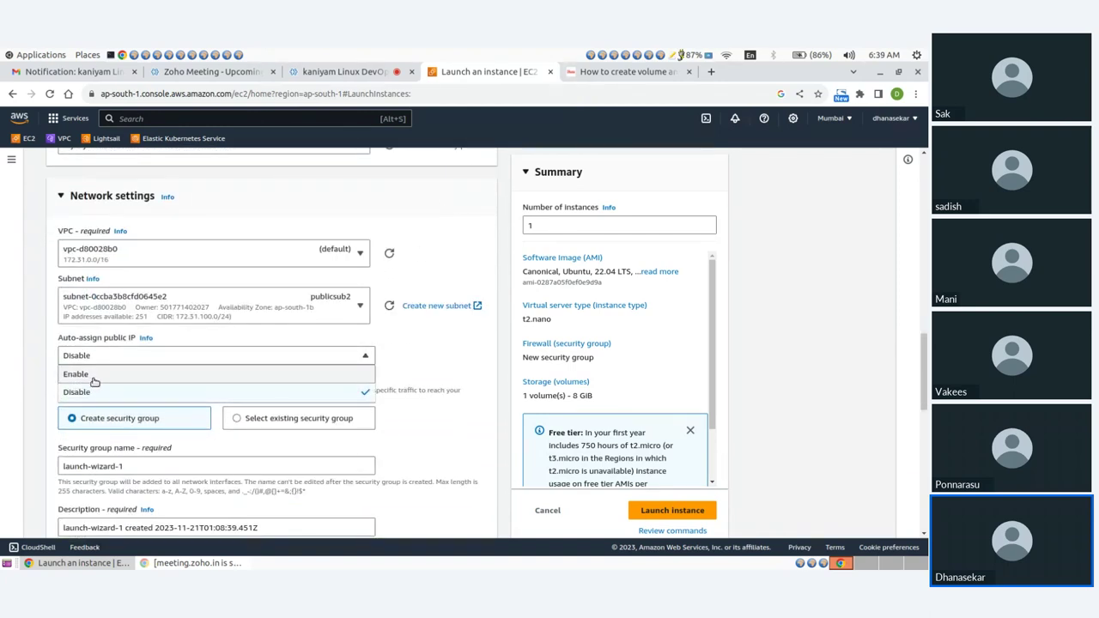
pyautogui.click(90, 378)
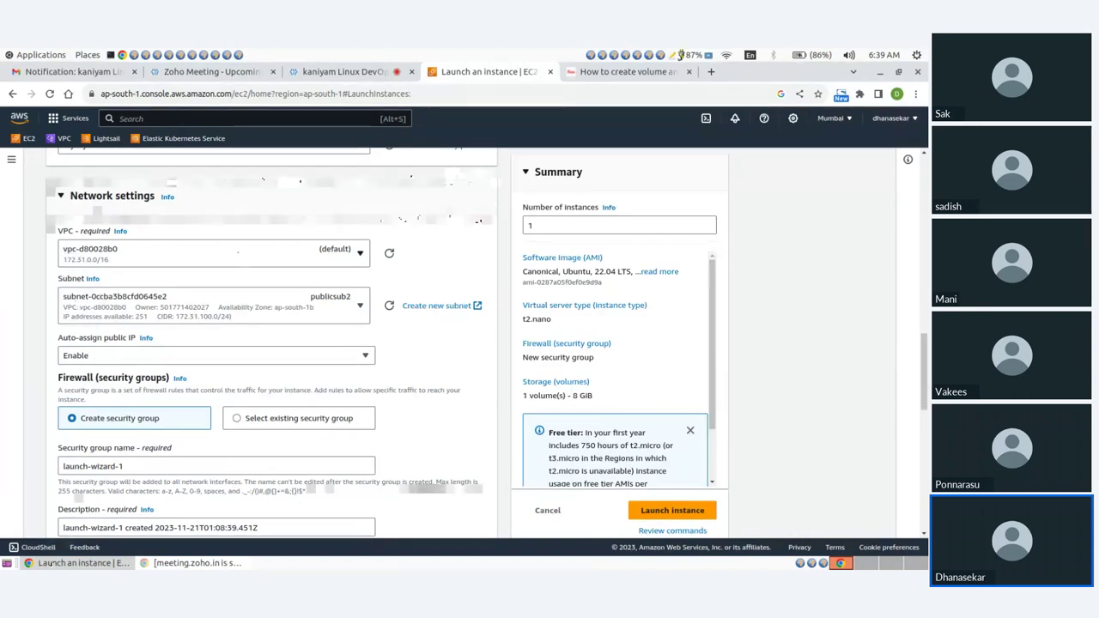
# Use an existing security group for the instance's firewall and choose demo-sg.
pyautogui.scroll(-3, 155, 284)
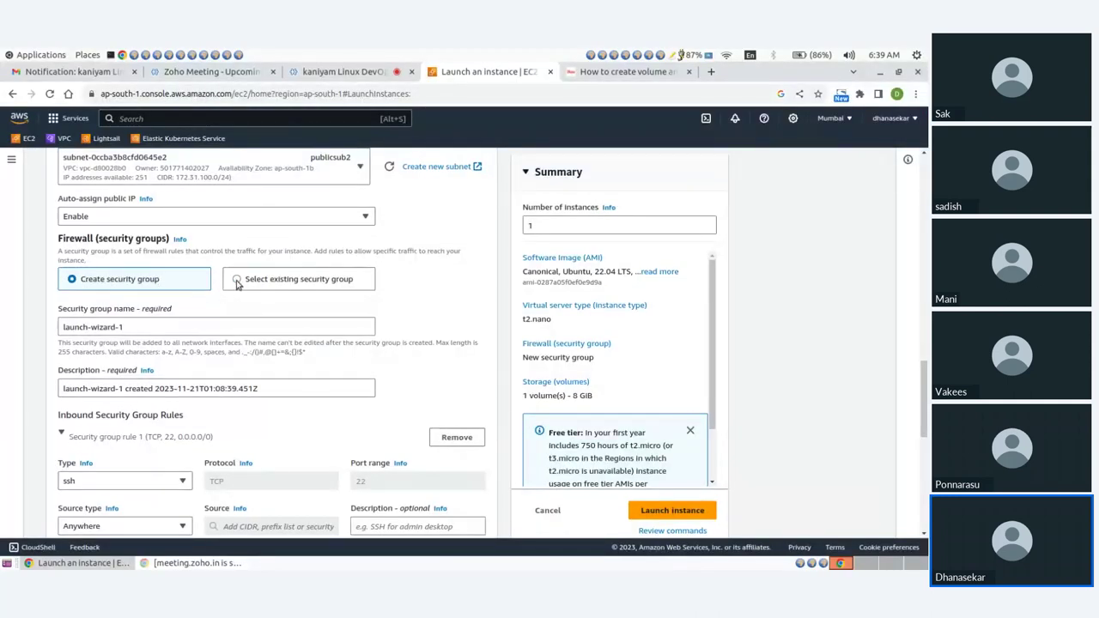
pyautogui.click(237, 281)
pyautogui.click(199, 327)
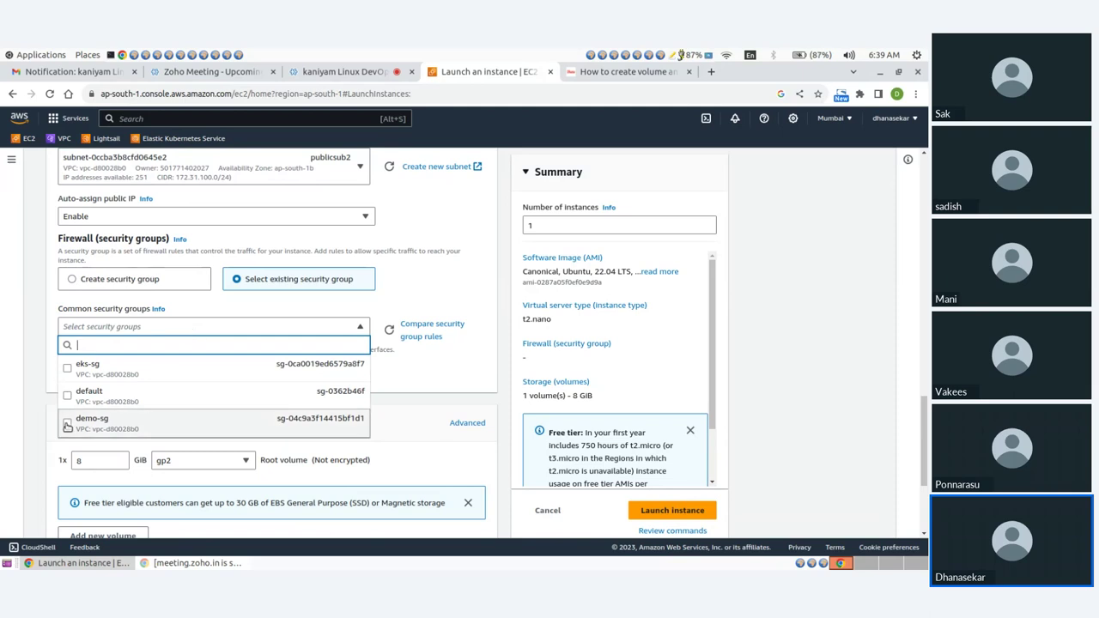
pyautogui.click(67, 425)
# Keep the default storage configuration, launch the instance, and return to the instances list.
pyautogui.scroll(-3, 95, 277)
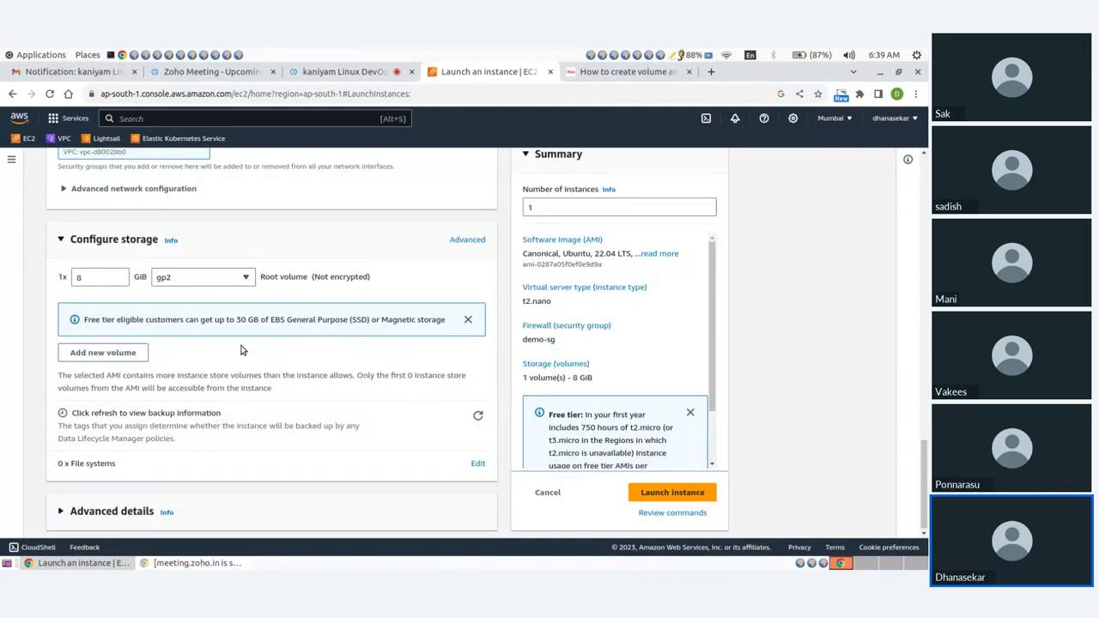
pyautogui.scroll(3, 430, 412)
pyautogui.scroll(-3, 533, 468)
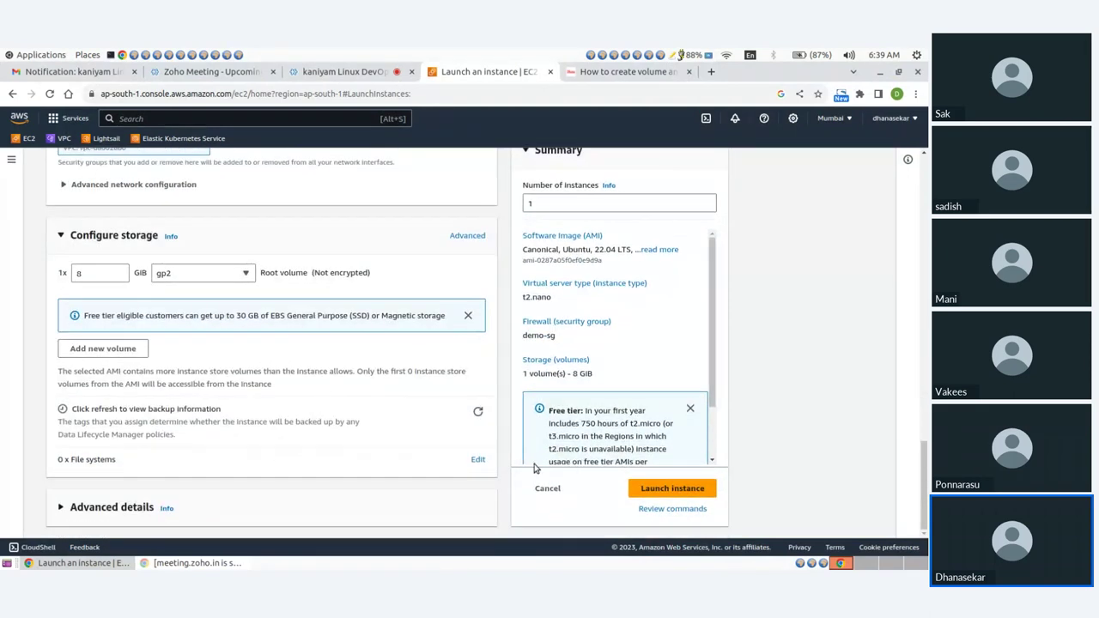
pyautogui.click(655, 494)
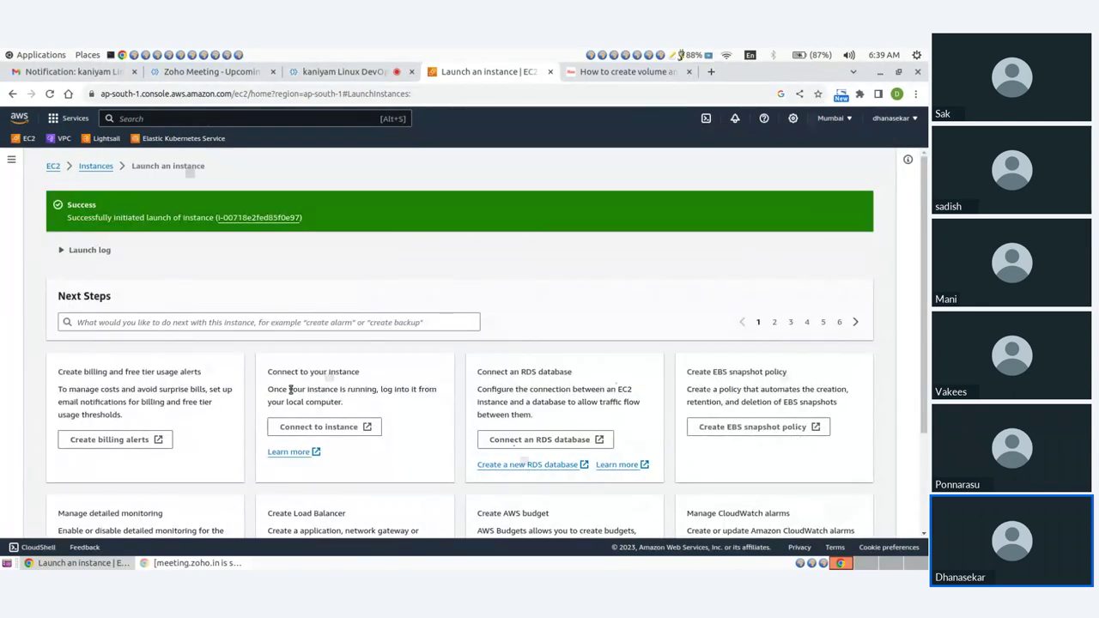
pyautogui.click(89, 168)
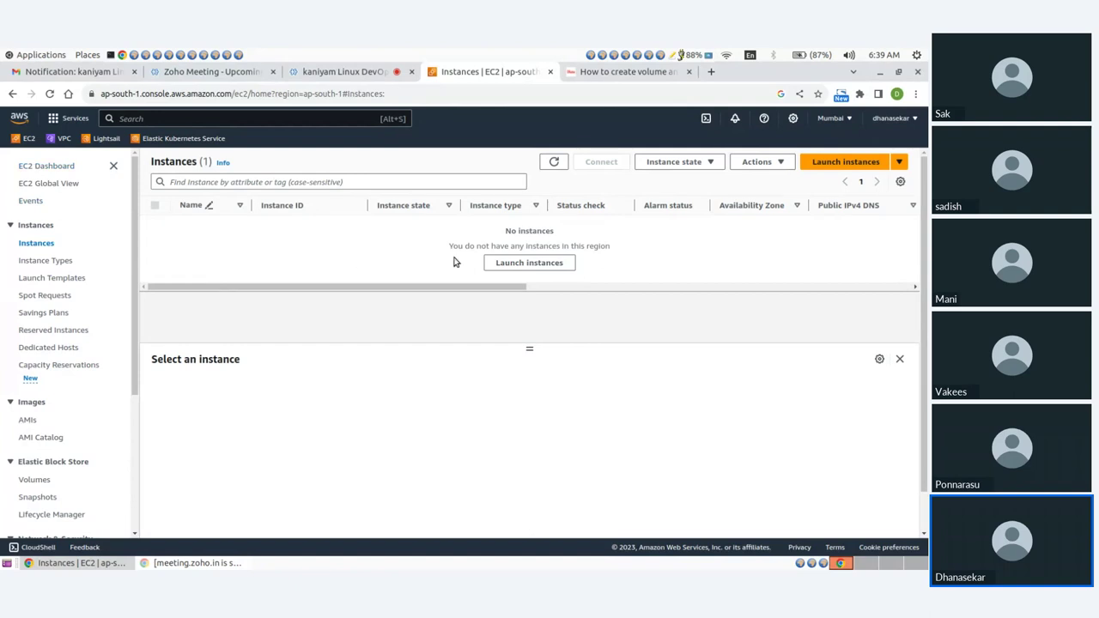
pyautogui.click(514, 265)
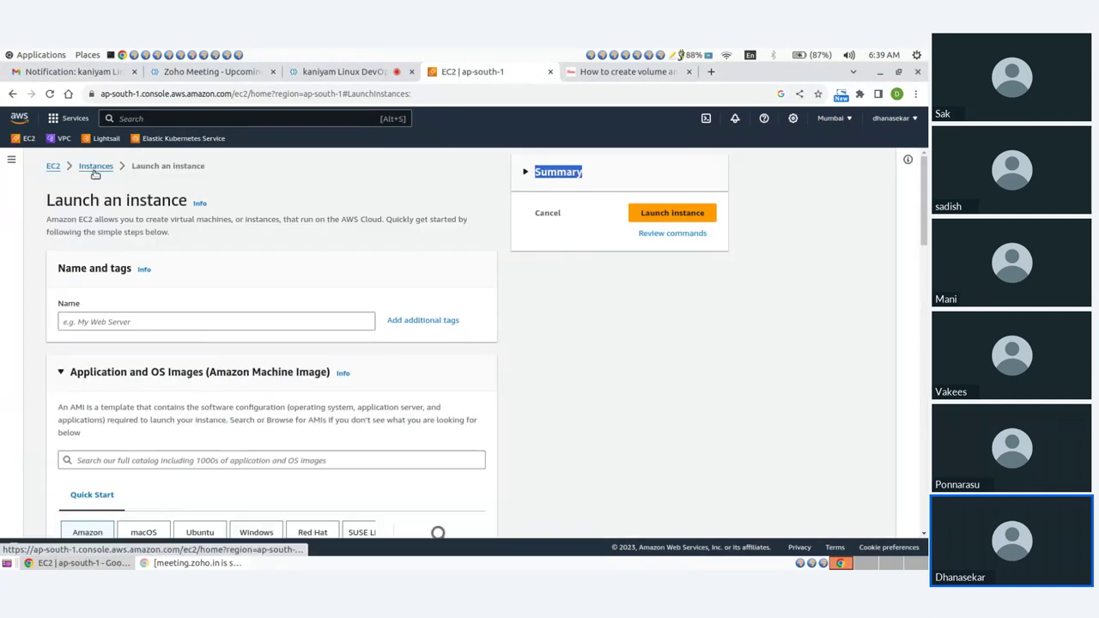
pyautogui.click(92, 167)
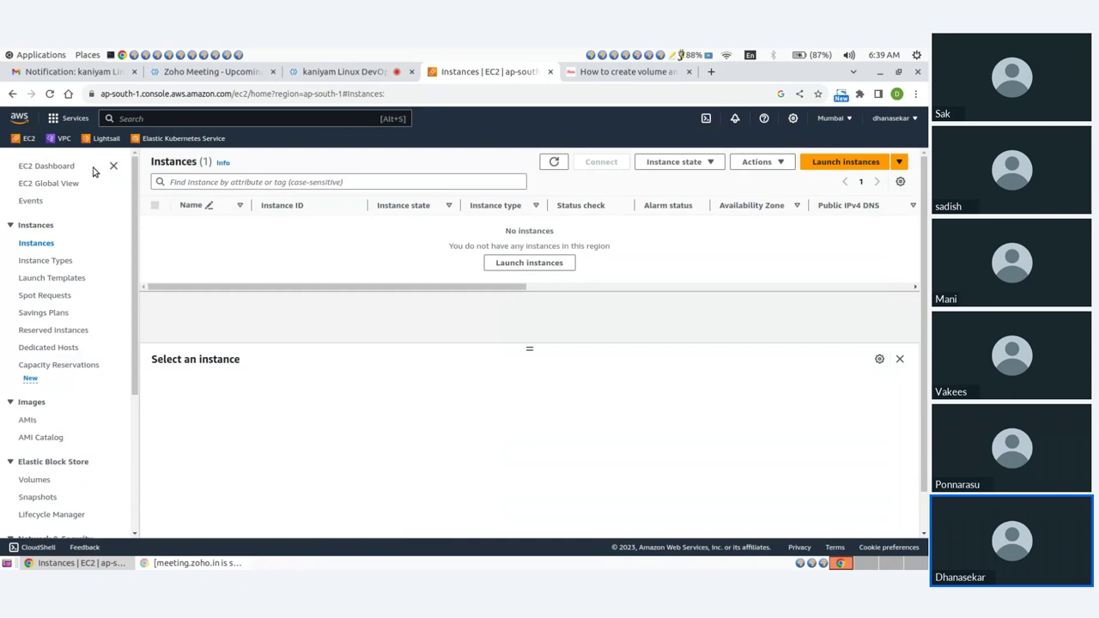
pyautogui.click(63, 168)
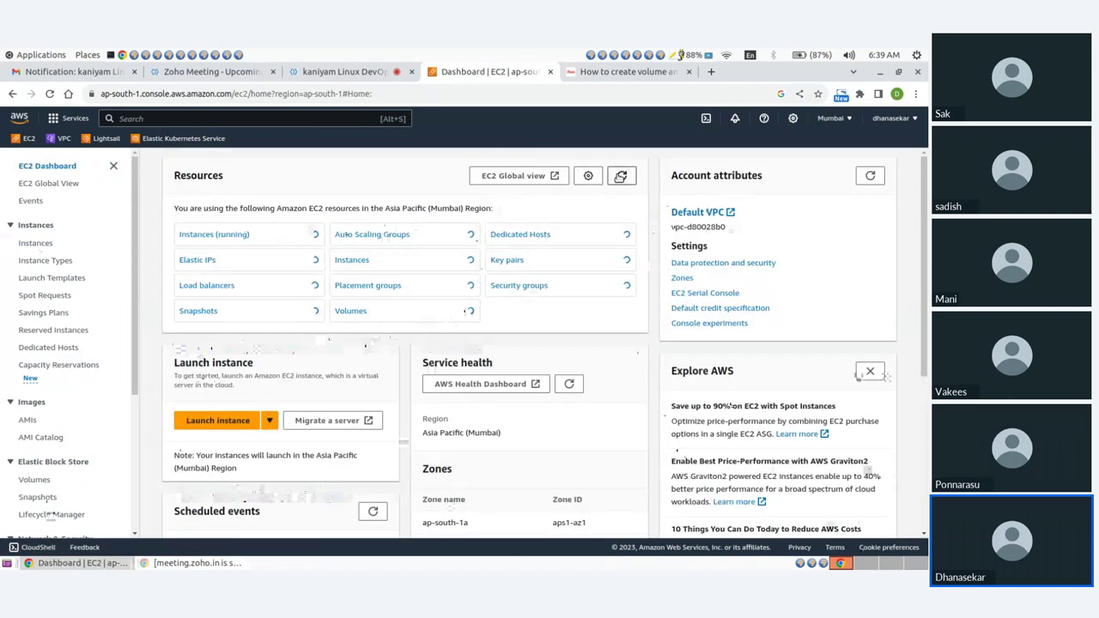
pyautogui.click(382, 256)
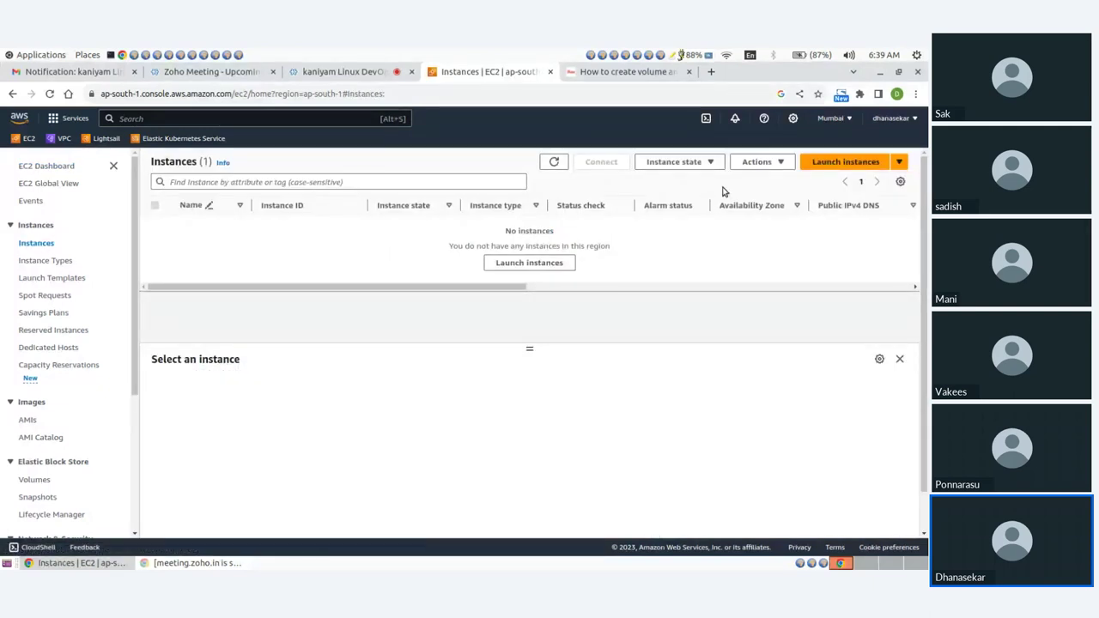
# Refresh the instances list, open the demo-server instance's details, and copy its public IPv4 address.
pyautogui.click(553, 161)
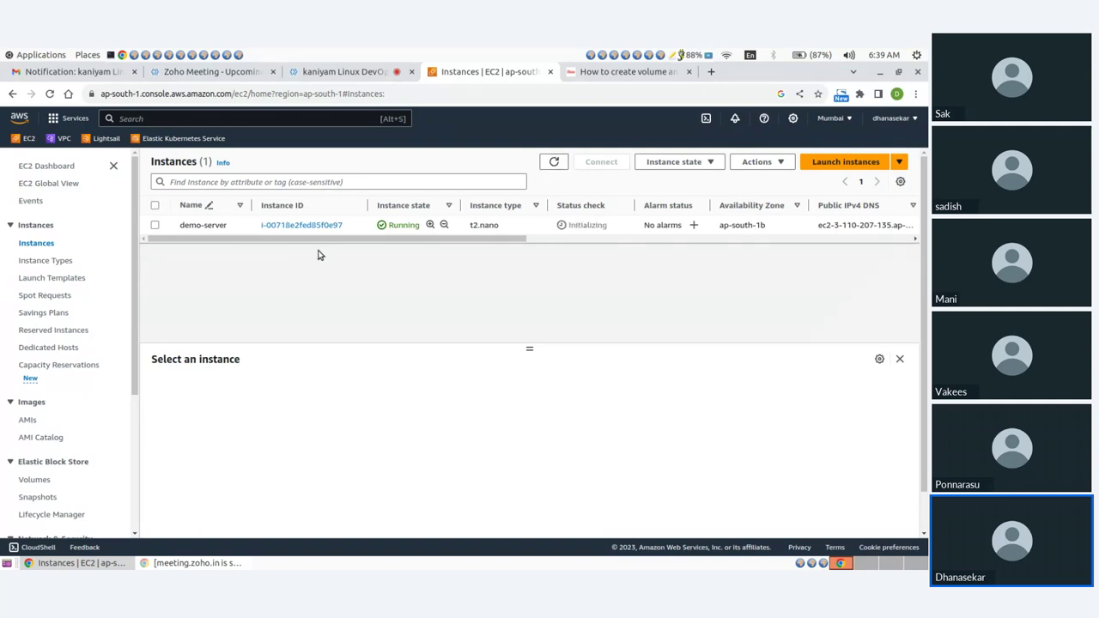
pyautogui.click(279, 225)
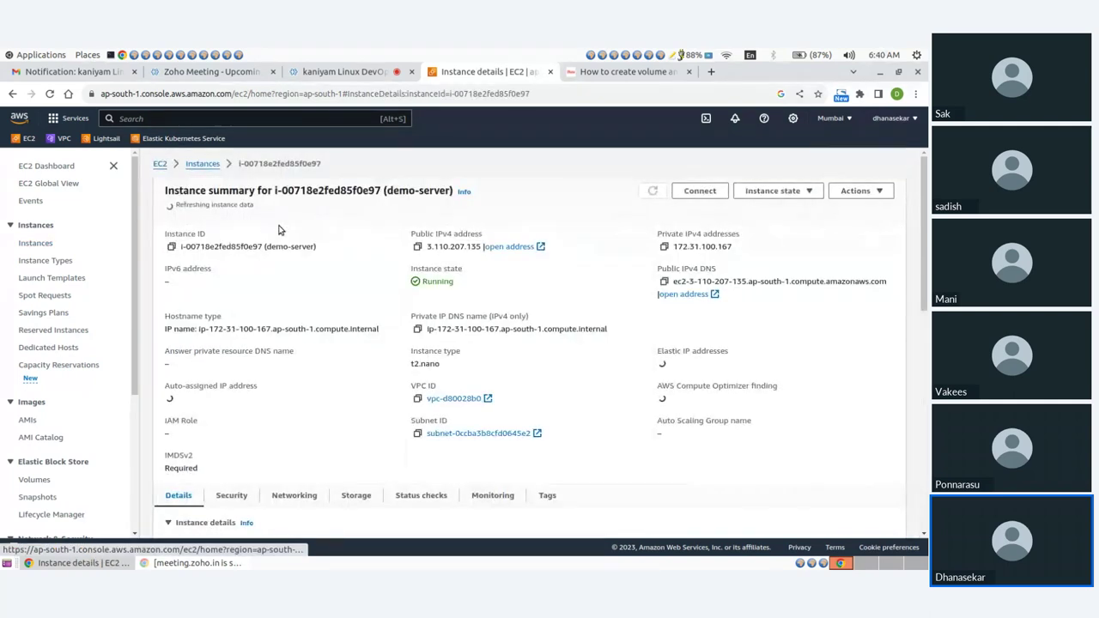
pyautogui.click(418, 243)
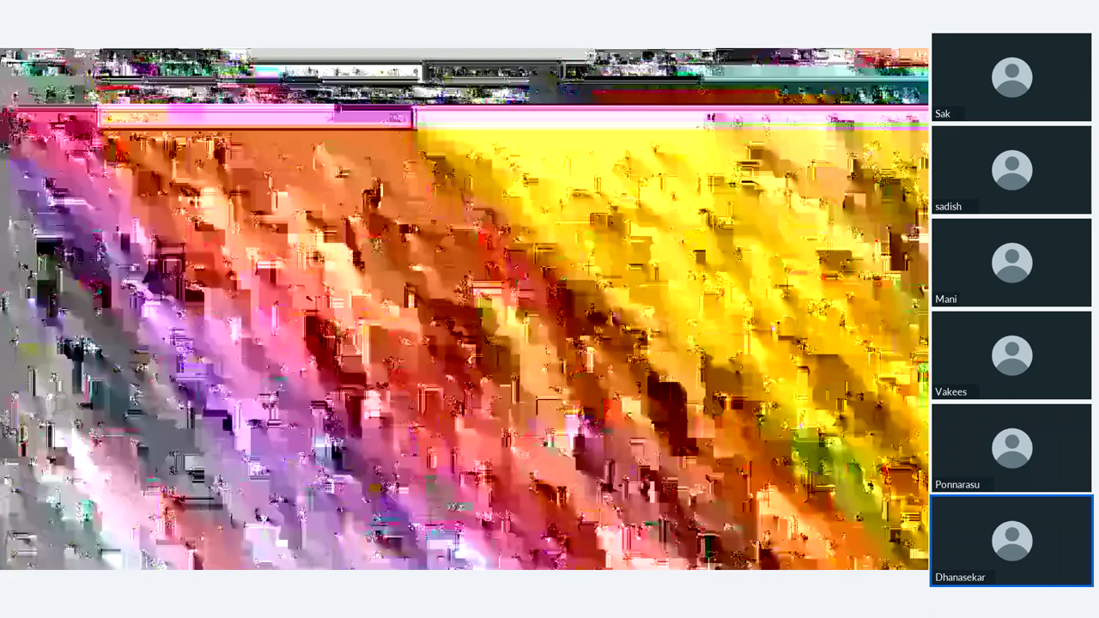
# Switch to a new Terminal window, maximize it, and enlarge its text.
pyautogui.hotkey('ctrl', 'alt', 't')
pyautogui.doubleClick(527, 135)
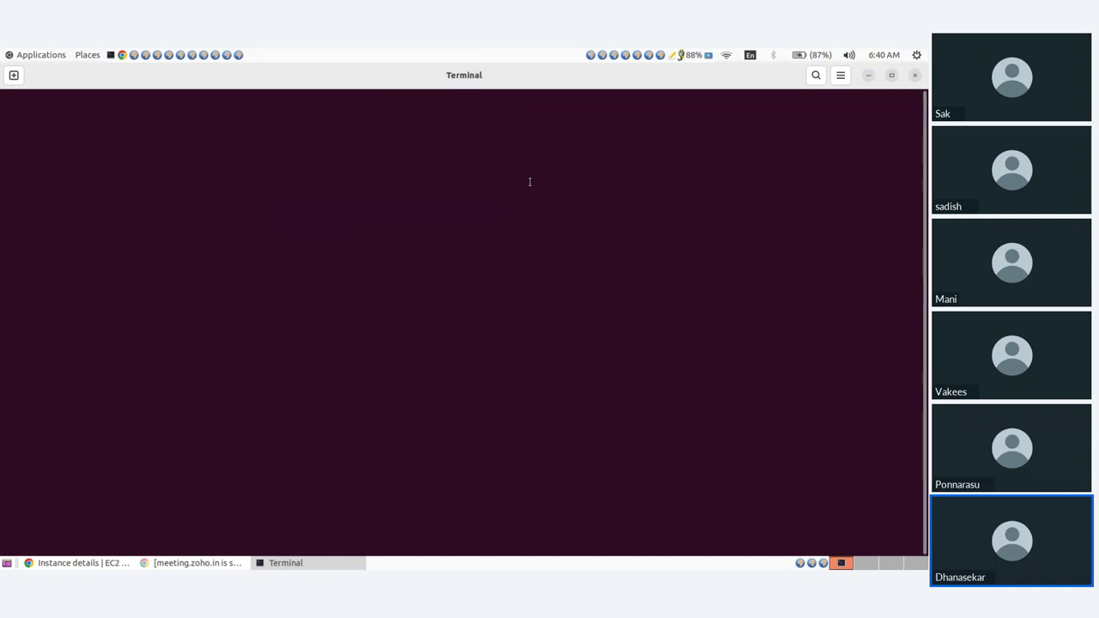
pyautogui.press('Return')
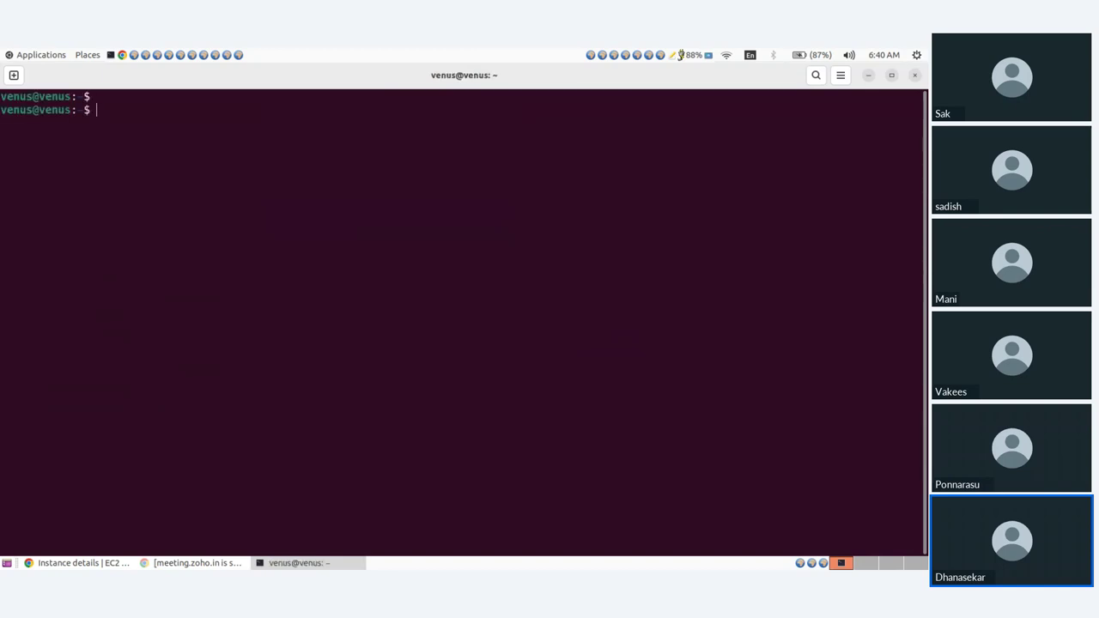
pyautogui.hotkey('ctrl', '+')
pyautogui.write('ssh -')
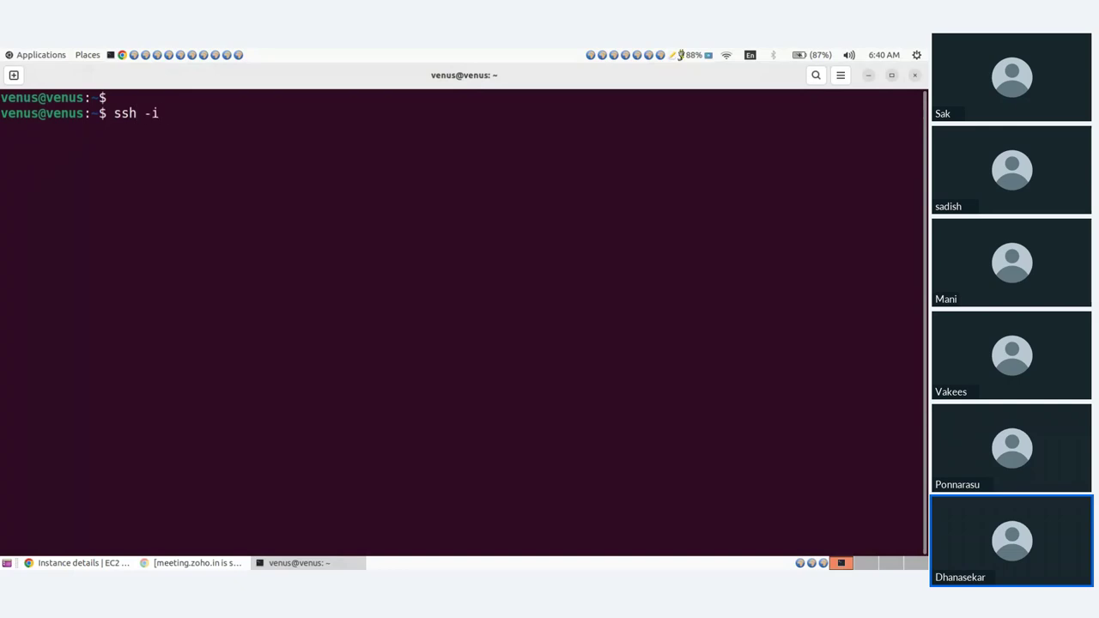
pyautogui.write('i mykey.pem ubuntu')
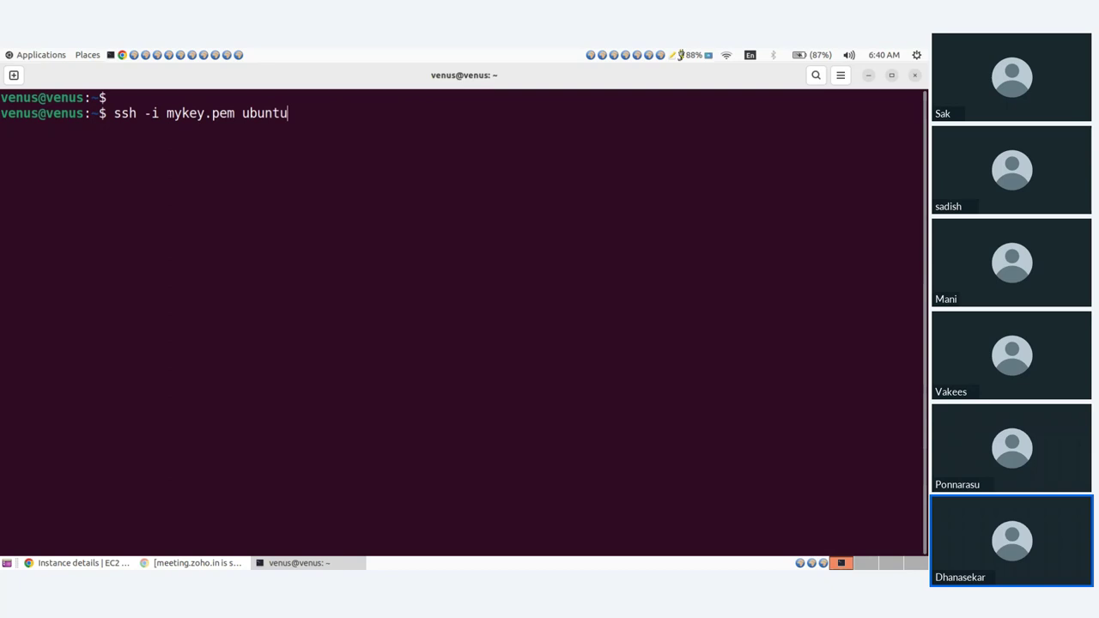
pyautogui.write('@')
pyautogui.hotkey('ctrl', 'shift', 'v')
pyautogui.press('Return')
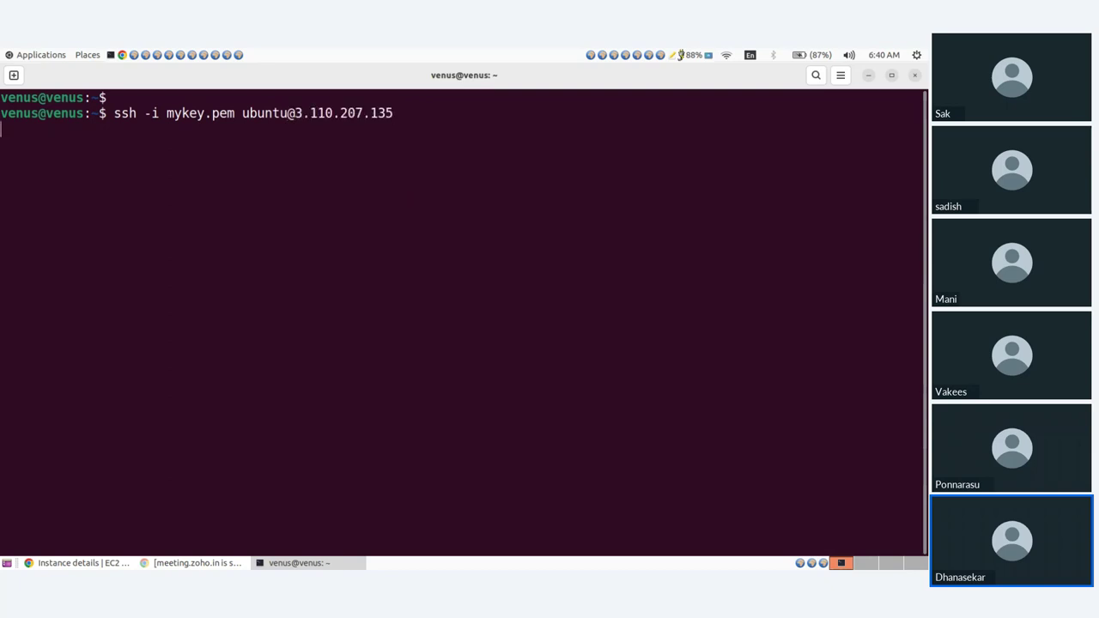
pyautogui.write('yes')
pyautogui.press('Return')
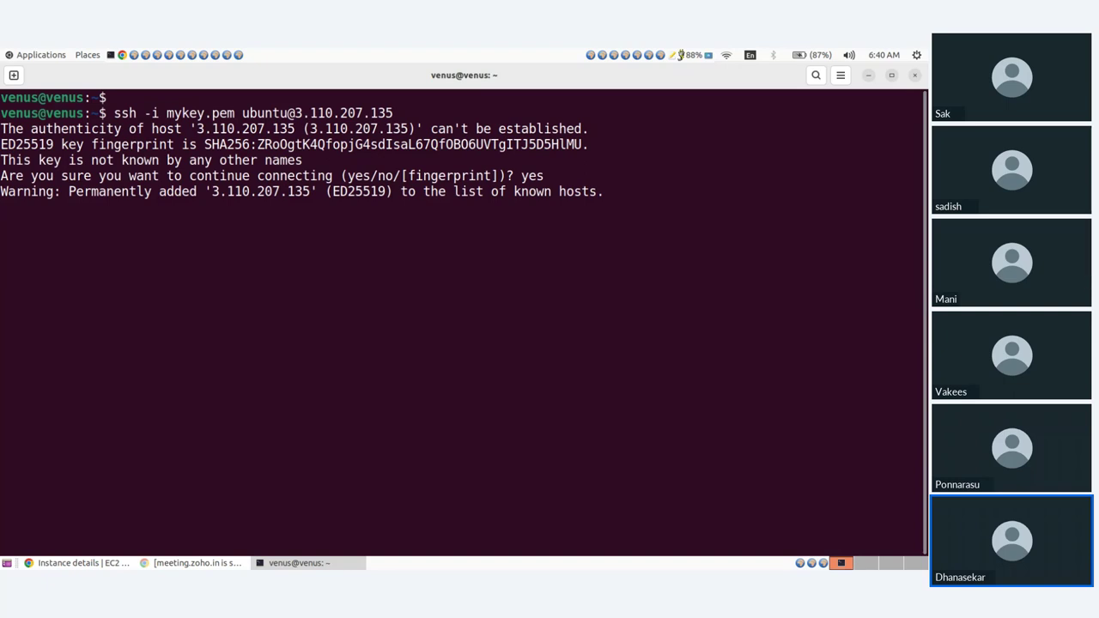
# Clear the terminal and list the server's mounted file systems with types and readable sizes using df -Th.
pyautogui.hotkey('ctrl', 'l')
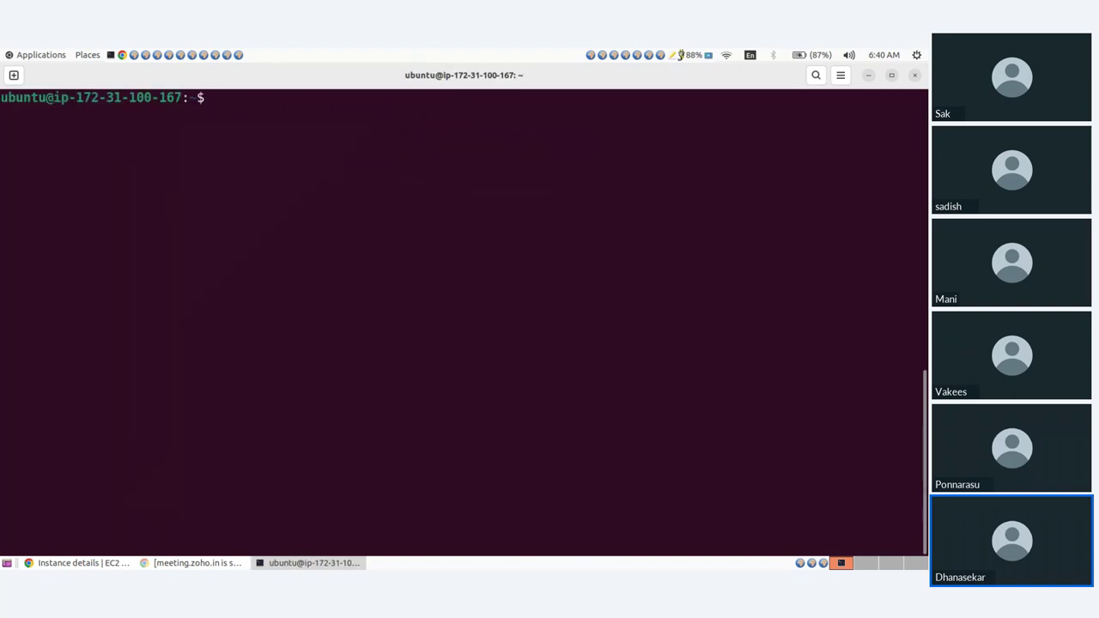
pyautogui.write('df -Th')
pyautogui.press('Return')
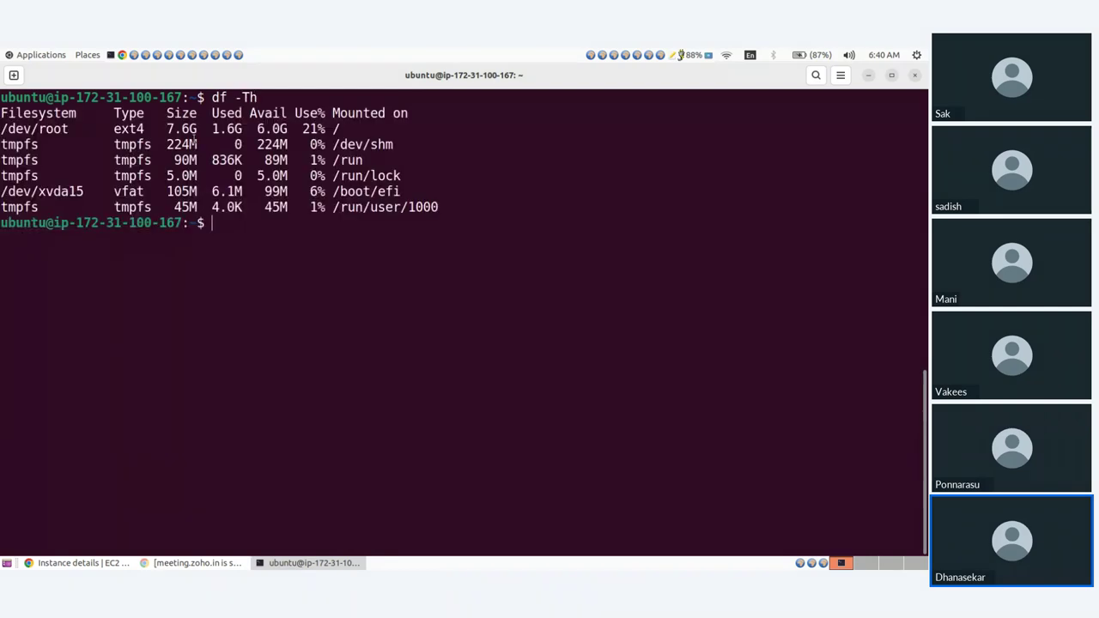
# Examine the size and usage figures of the root file system in the df output.
pyautogui.moveTo(160, 128); pyautogui.dragTo(311, 128)
pyautogui.click(311, 128)
pyautogui.moveTo(98, 129); pyautogui.dragTo(262, 129)
pyautogui.click(261, 129)
# Switch to the EC2 console in the browser and open the list of EBS volumes from the dashboard.
pyautogui.click(81, 562)
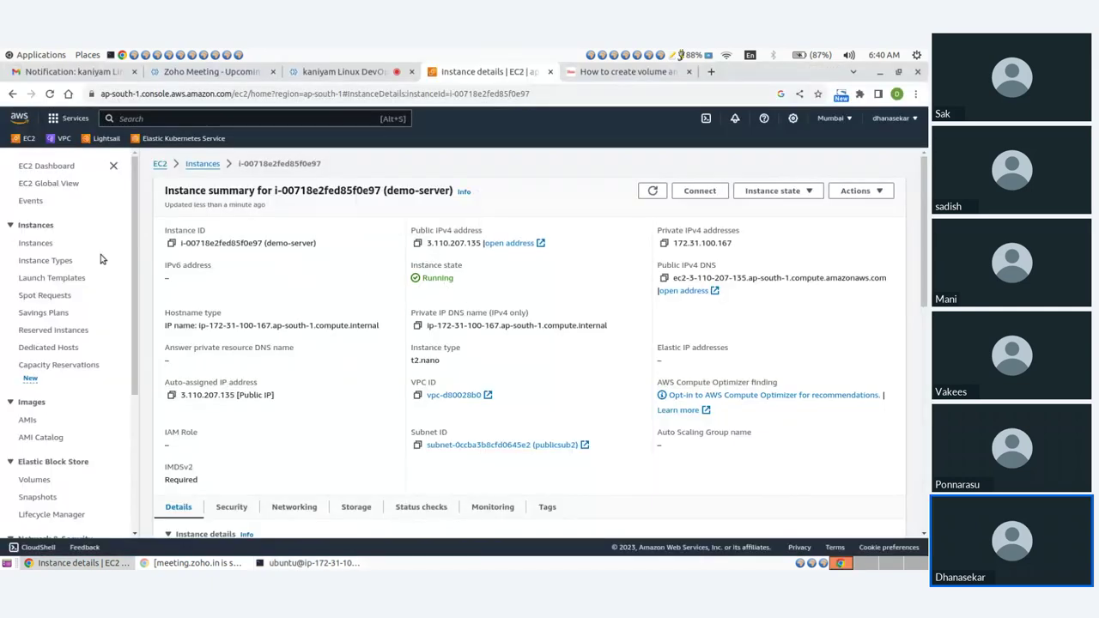
pyautogui.click(47, 166)
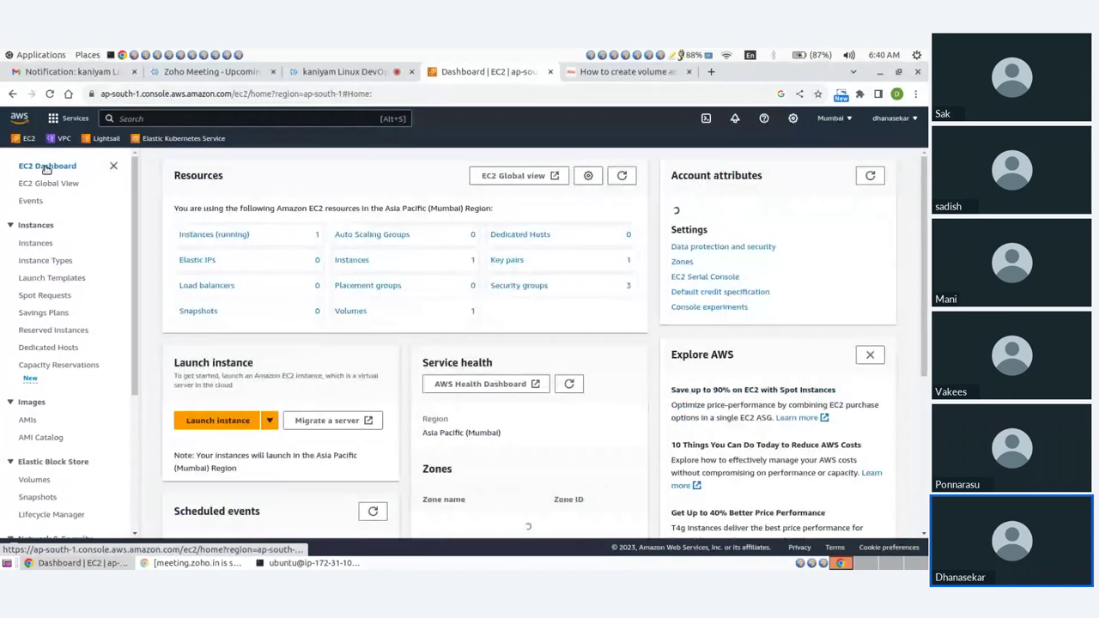
pyautogui.click(350, 312)
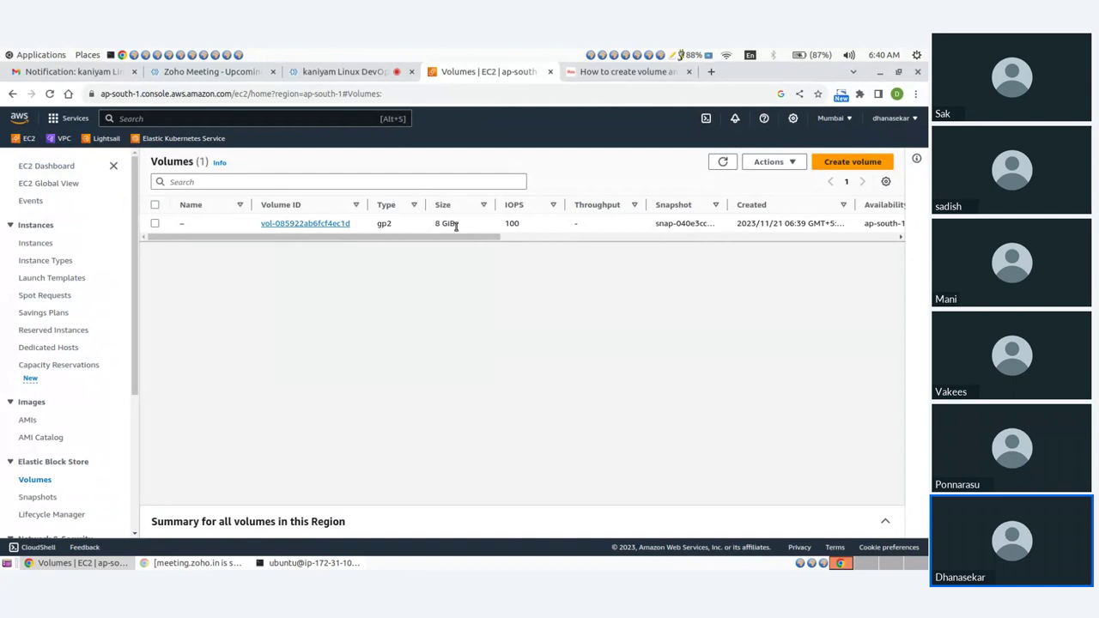
# Start creating a new General Purpose SSD (gp3) volume and set its size to 10 GiB.
pyautogui.click(845, 164)
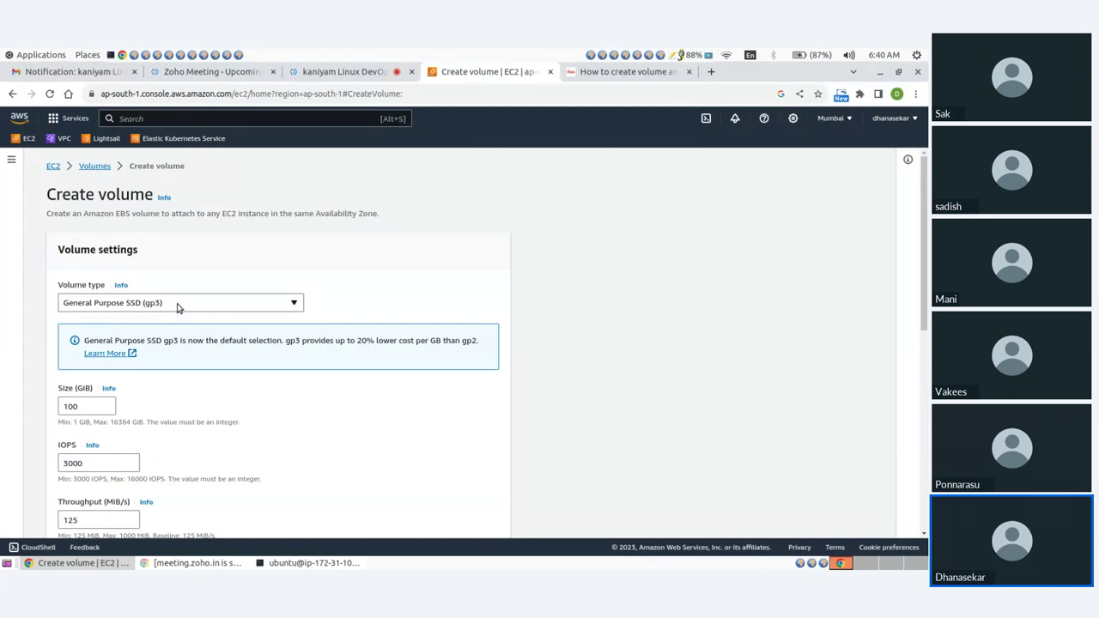
pyautogui.scroll(-2, 219, 378)
pyautogui.moveTo(90, 267); pyautogui.dragTo(58, 269)
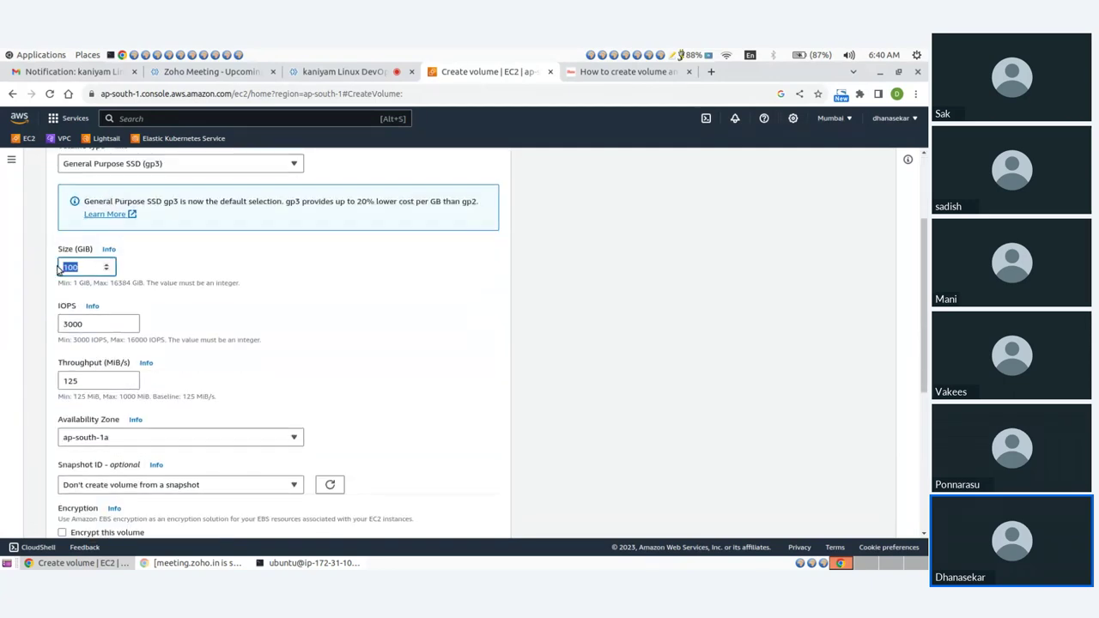
pyautogui.write('10')
pyautogui.click(266, 259)
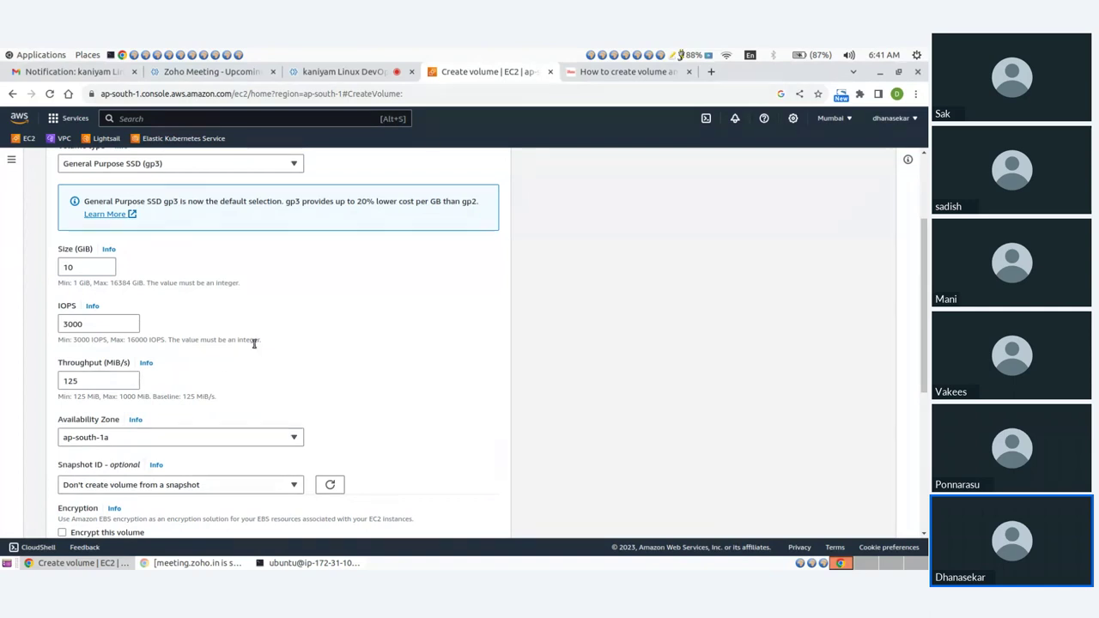
# Set the new volume's availability zone to ap-south-1b and create the volume.
pyautogui.scroll(-3, 254, 343)
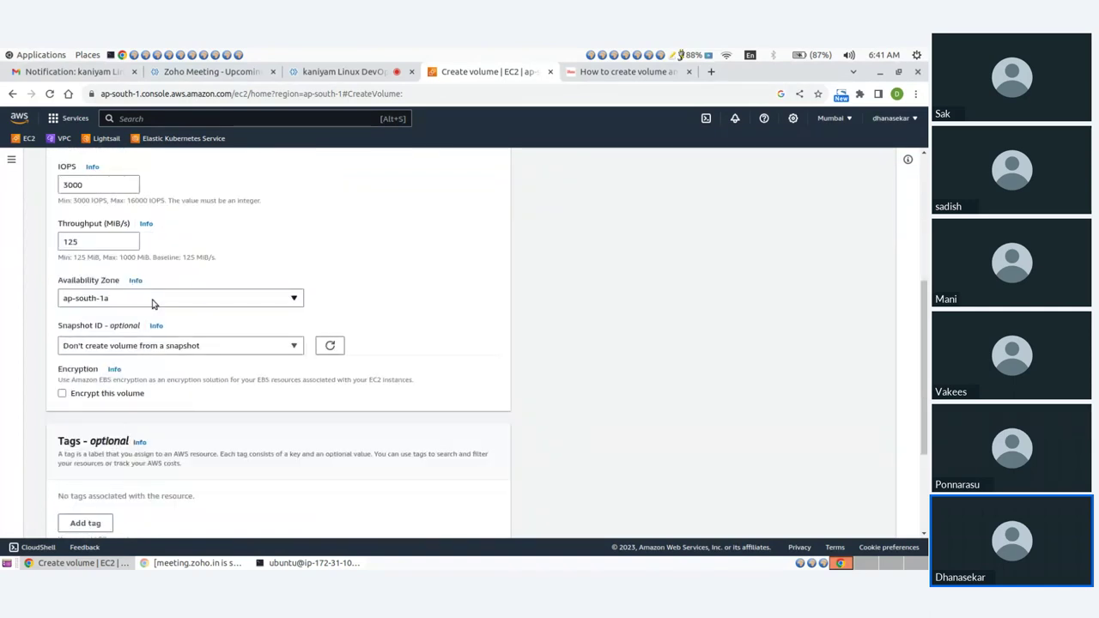
pyautogui.click(153, 303)
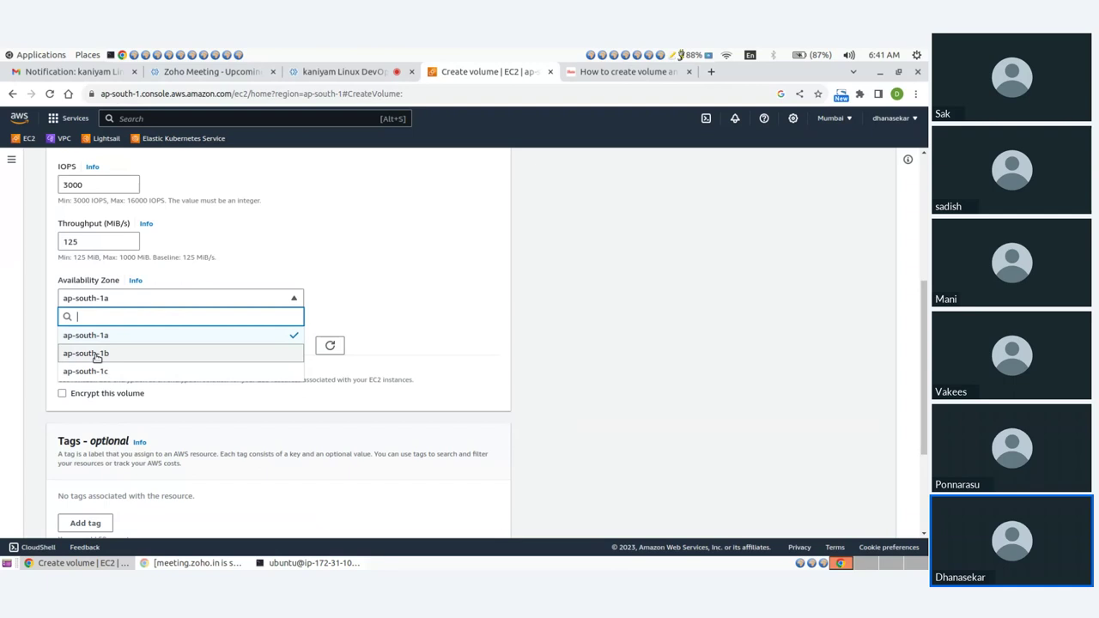
pyautogui.click(97, 356)
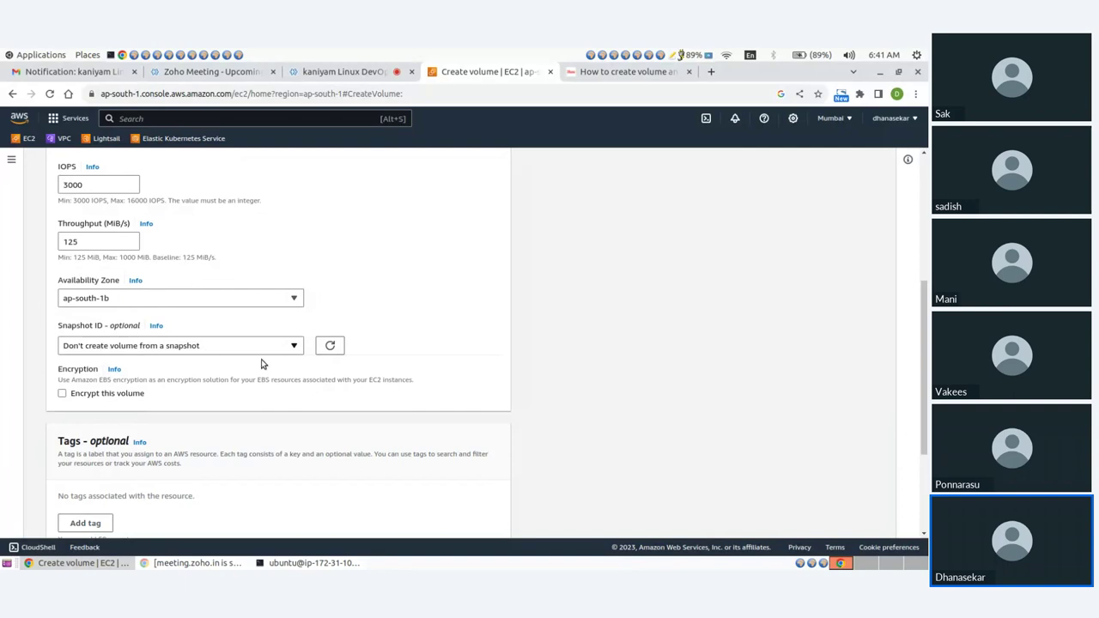
pyautogui.scroll(-3, 312, 368)
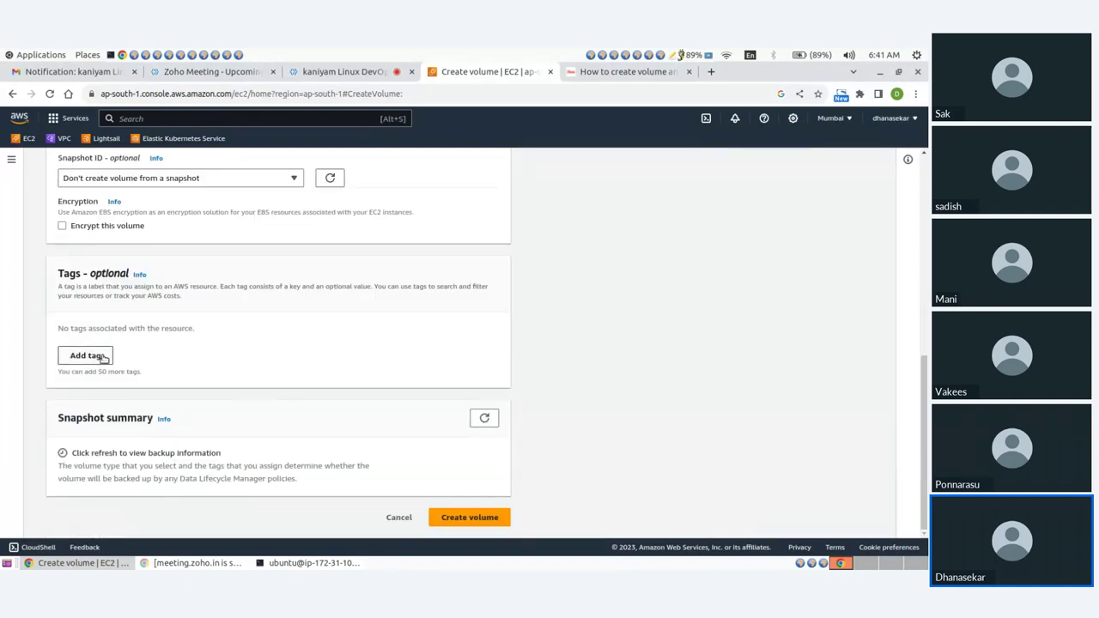
pyautogui.click(456, 517)
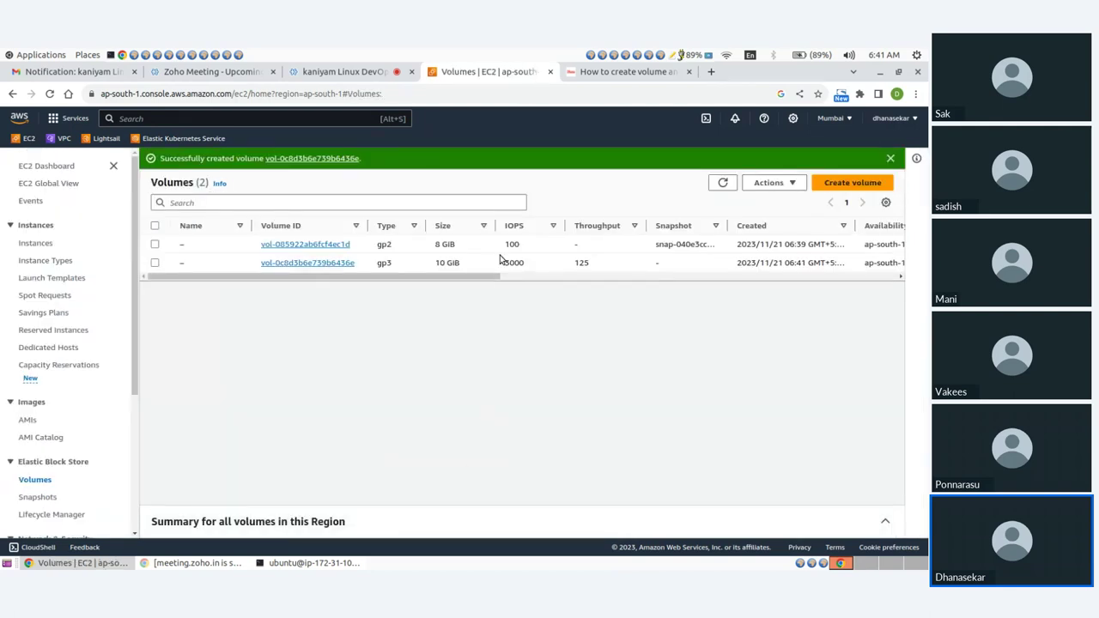
# Select the new 10 GiB volume to check its state and available actions, and refresh the volumes list.
pyautogui.moveTo(434, 263); pyautogui.dragTo(461, 269)
pyautogui.click(449, 272)
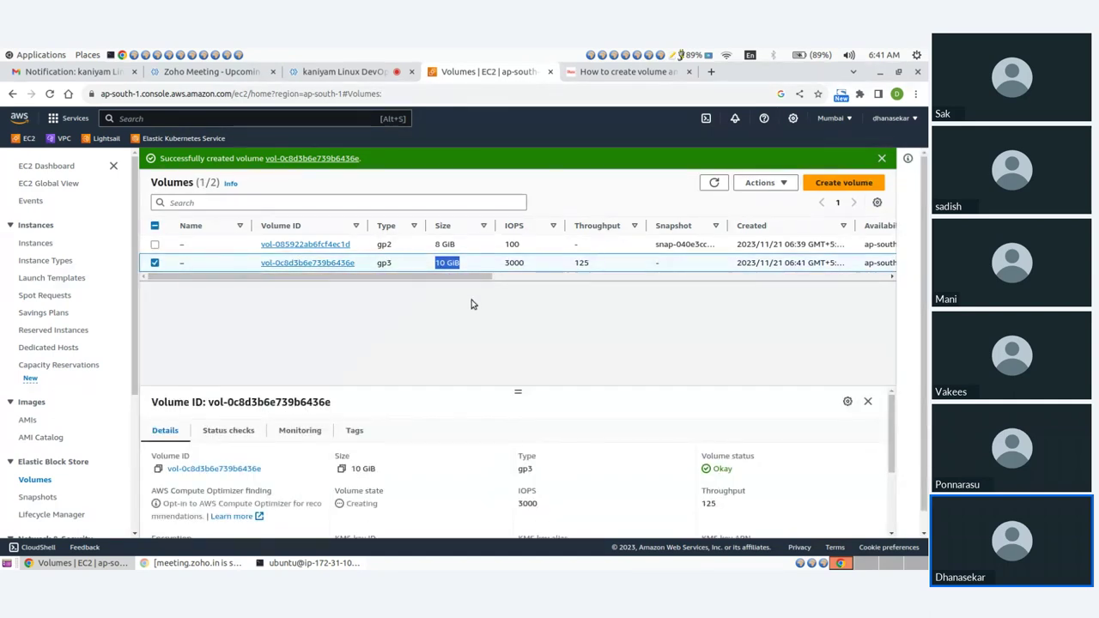
pyautogui.click(464, 280)
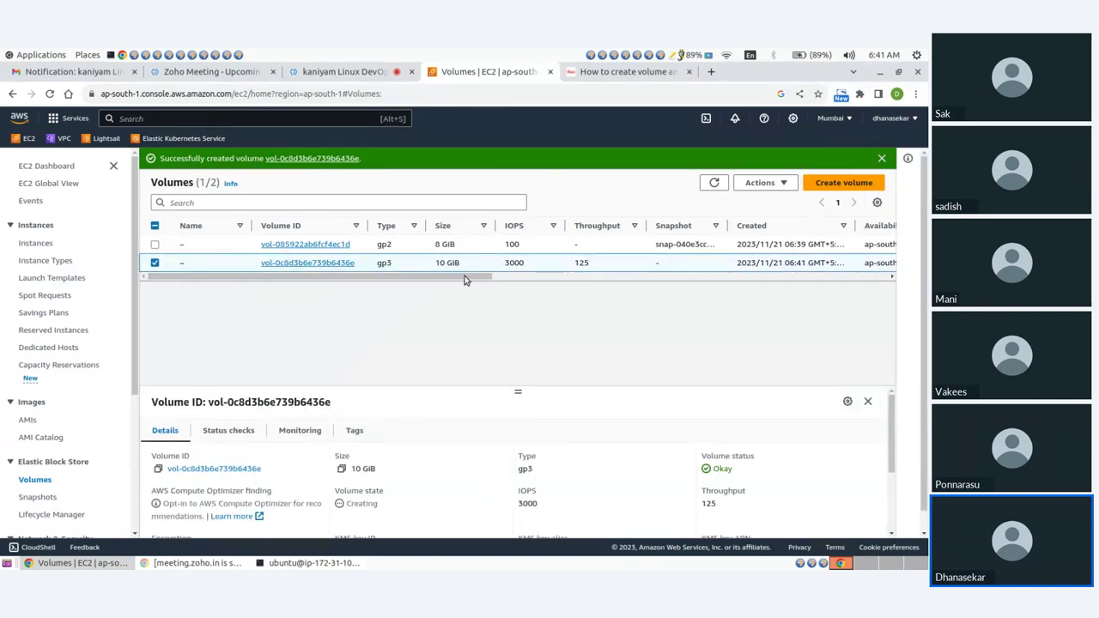
pyautogui.click(775, 182)
pyautogui.click(664, 307)
pyautogui.click(715, 182)
pyautogui.click(715, 183)
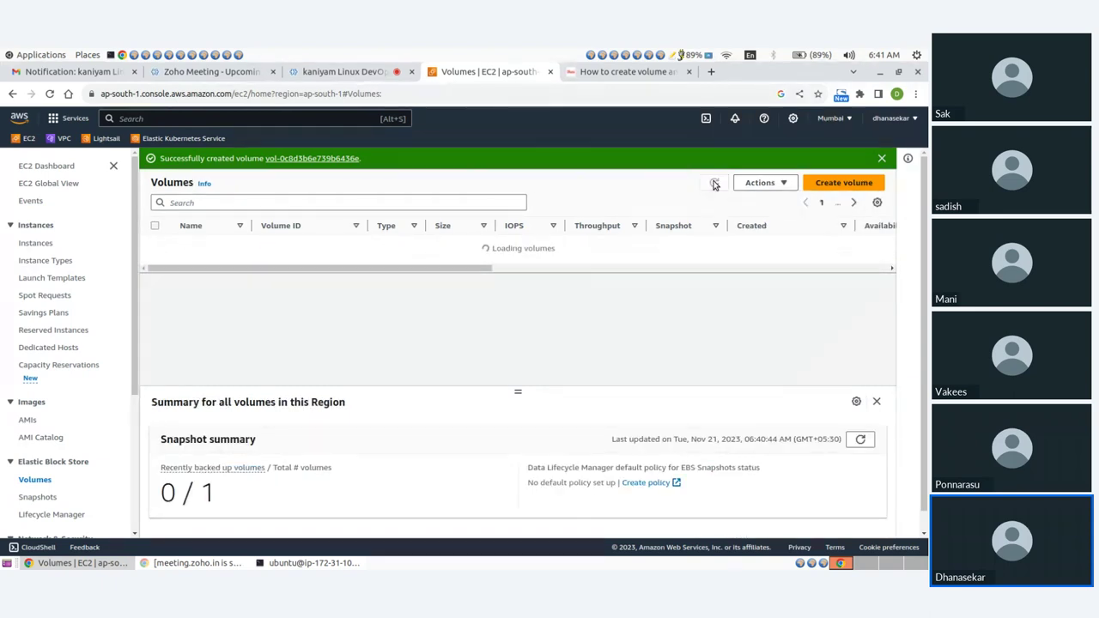
# Attach the new 10 GiB volume to the demo-server instance with the device name /dev/sdf.
pyautogui.click(154, 262)
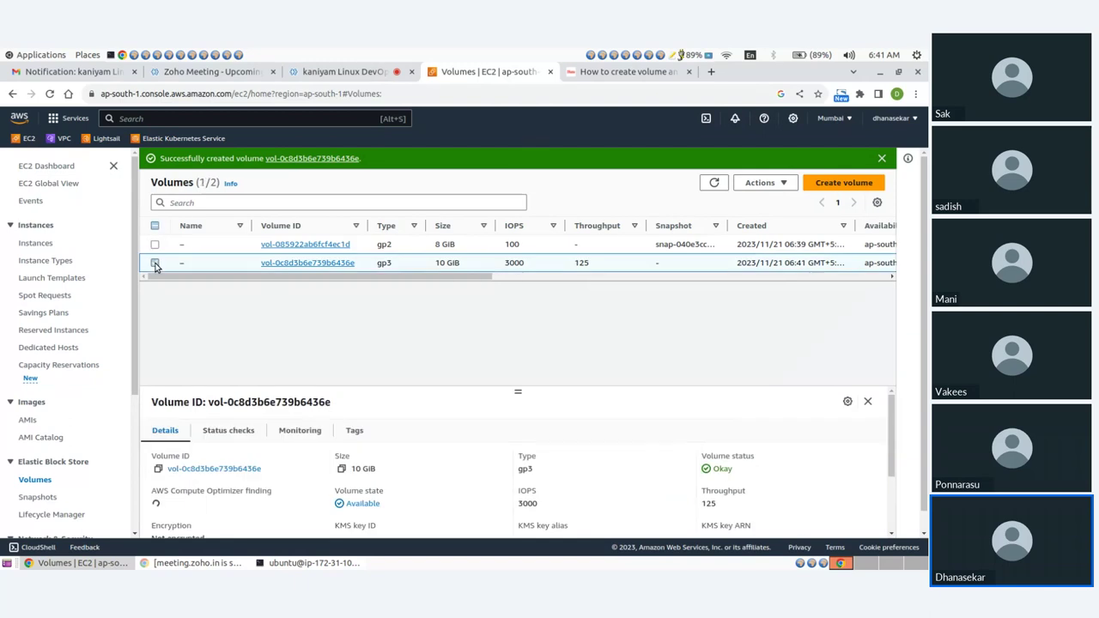
pyautogui.click(767, 184)
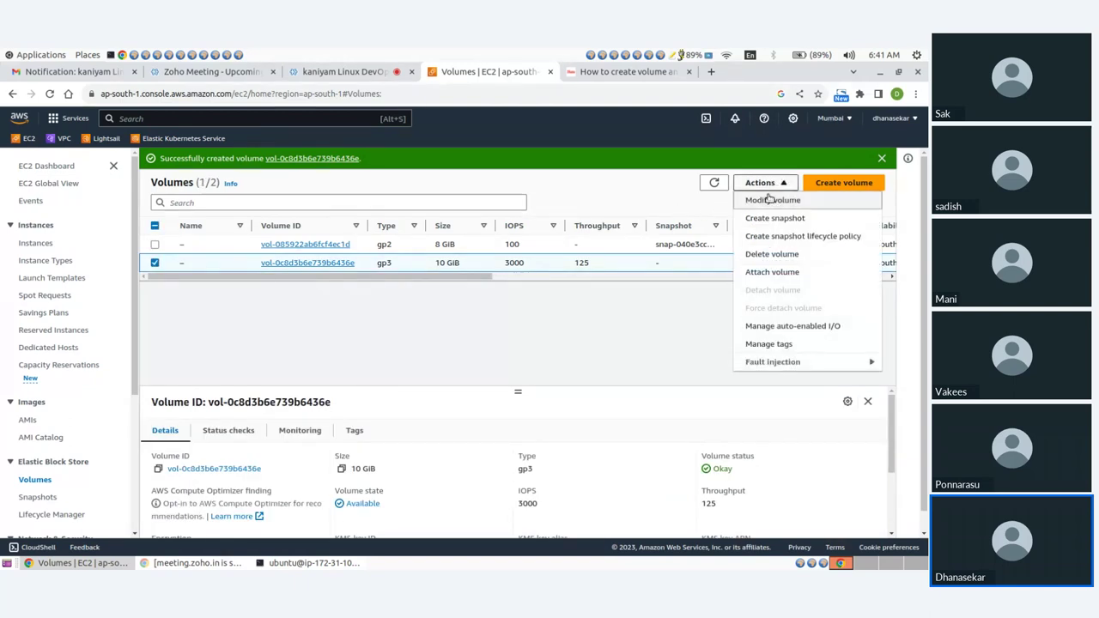
pyautogui.click(757, 273)
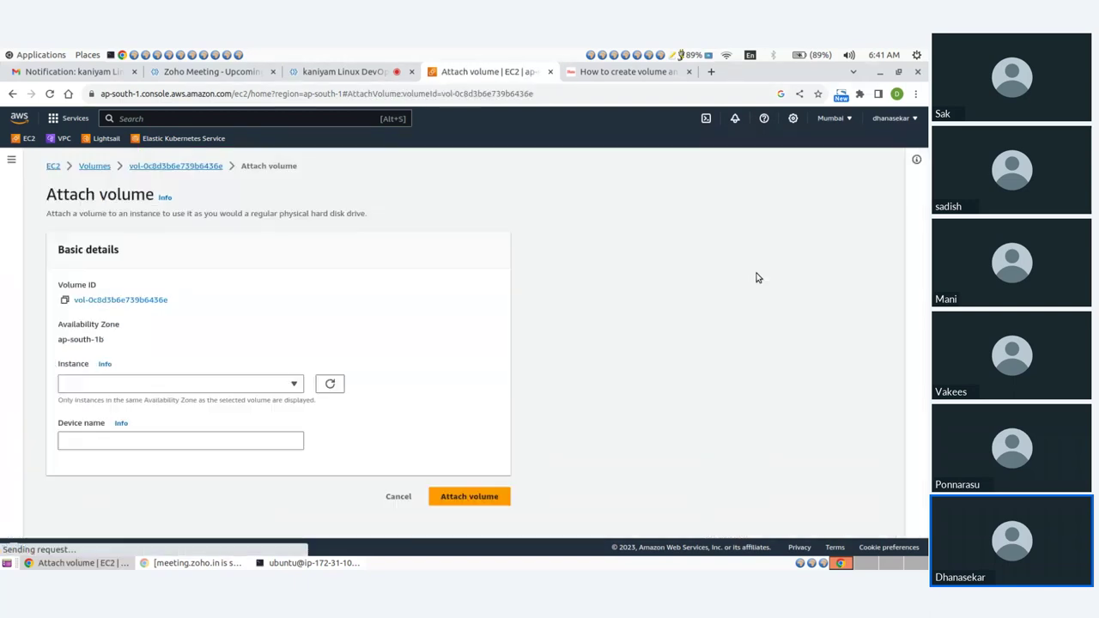
pyautogui.click(112, 387)
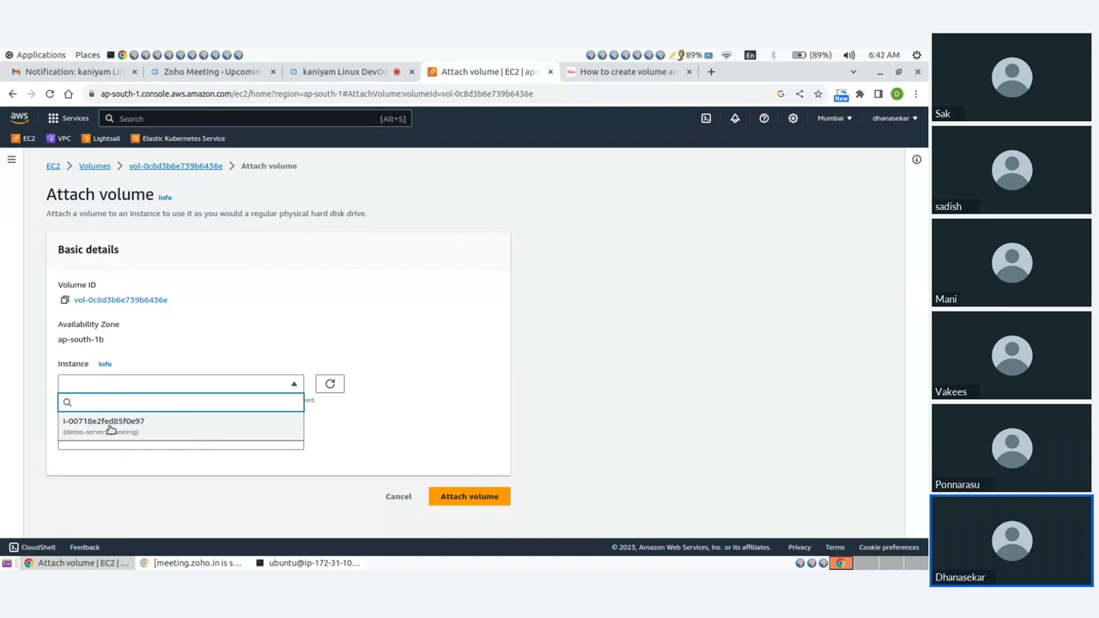
pyautogui.click(112, 424)
pyautogui.scroll(-1, 188, 412)
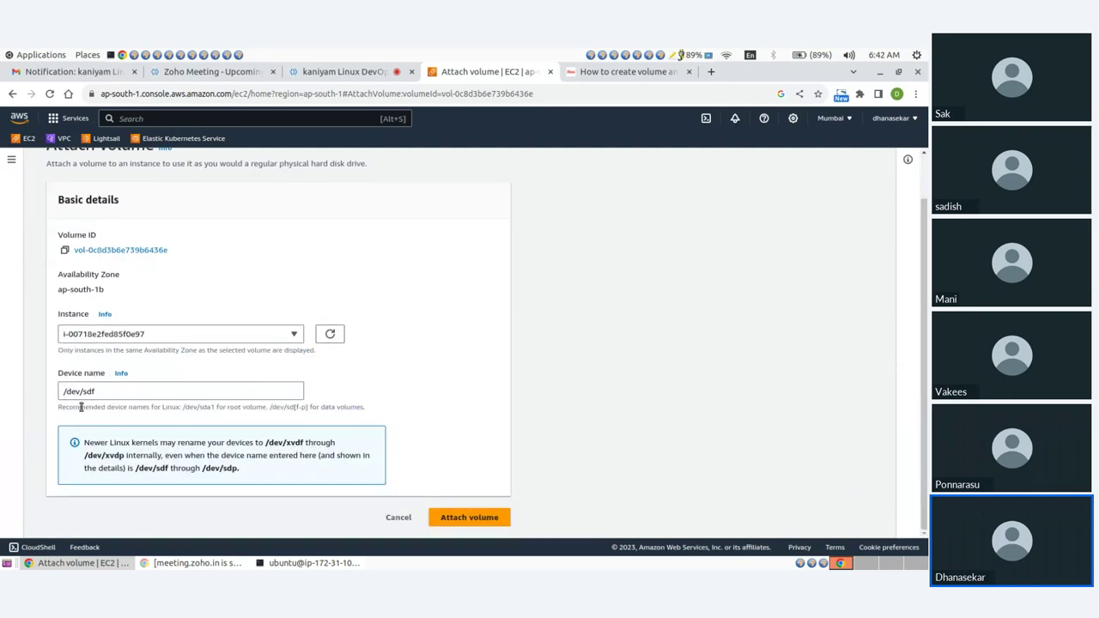
pyautogui.moveTo(64, 395); pyautogui.dragTo(105, 392)
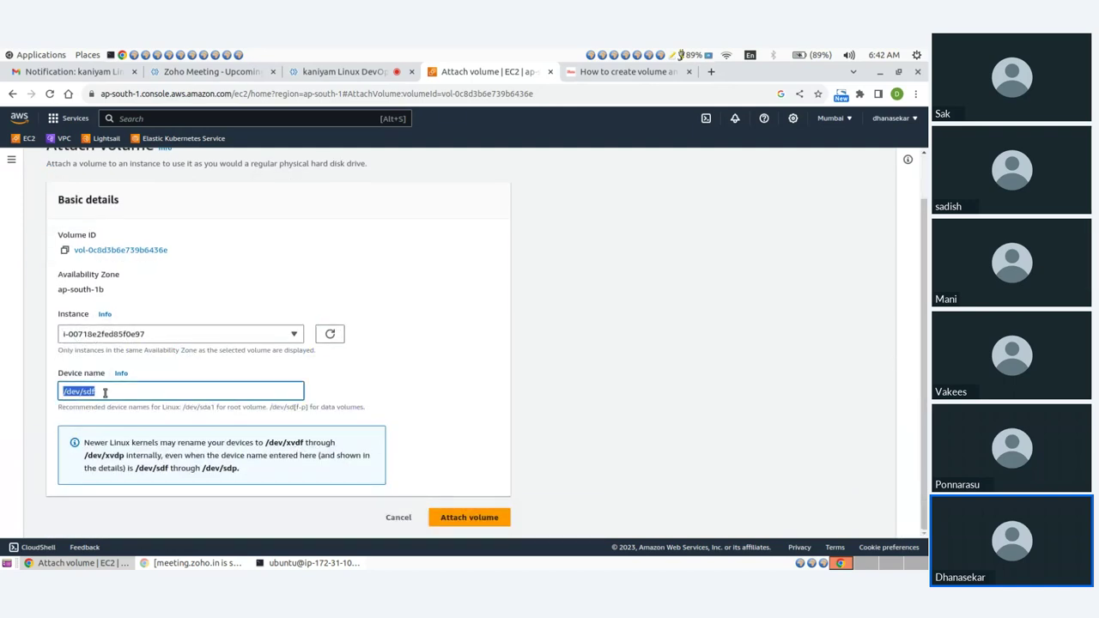
pyautogui.click(365, 388)
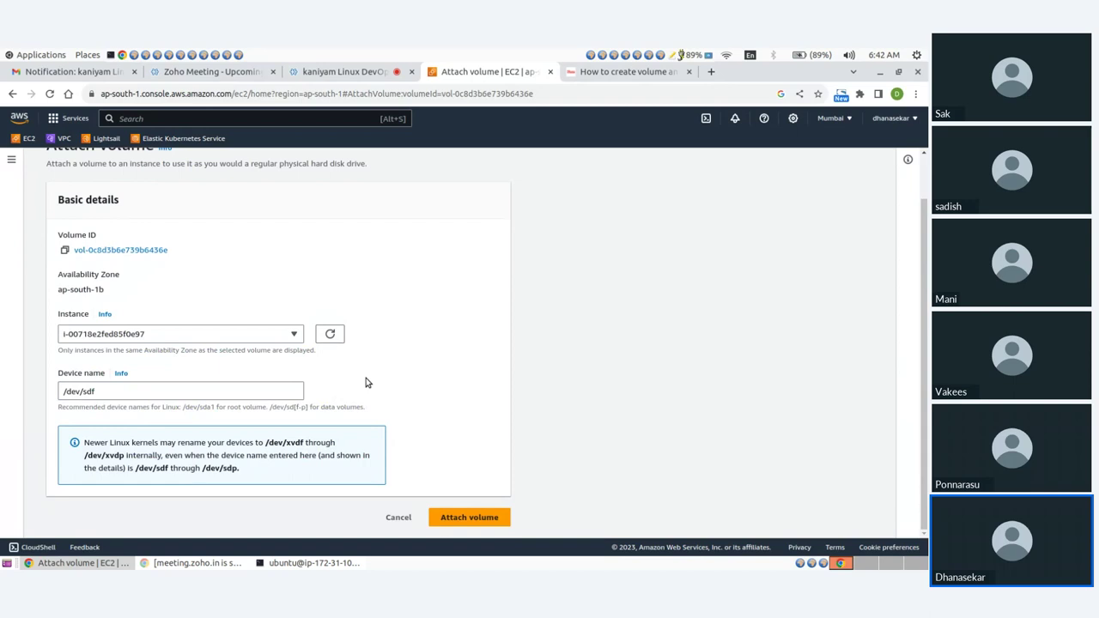
pyautogui.click(466, 516)
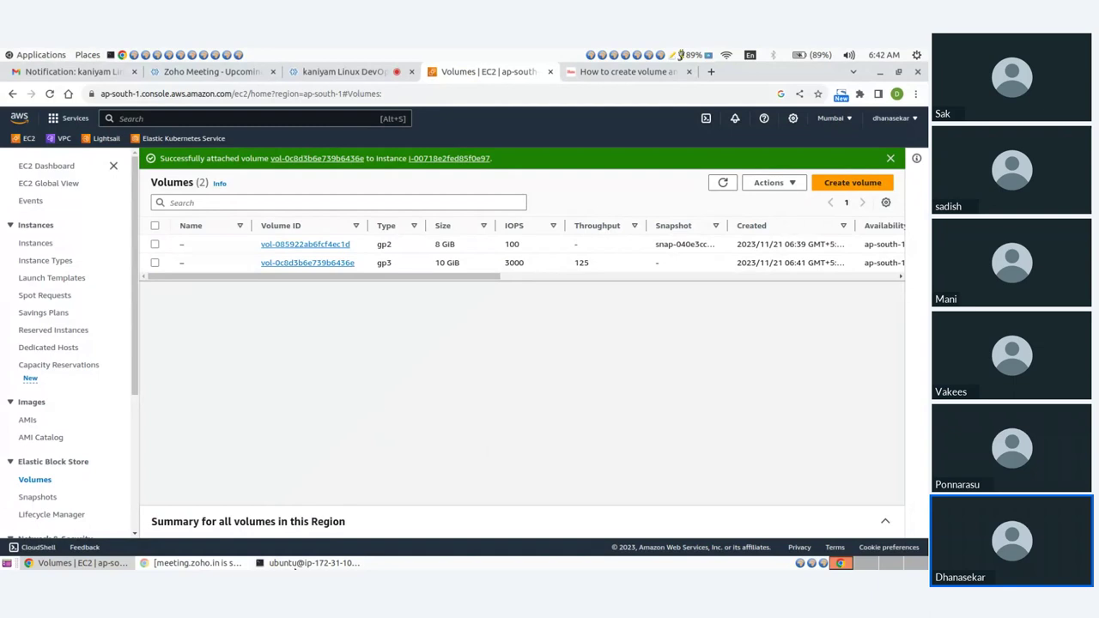
# Switch to the SSH terminal and list the mounted file systems again with df -Th.
pyautogui.click(270, 563)
pyautogui.write('df')
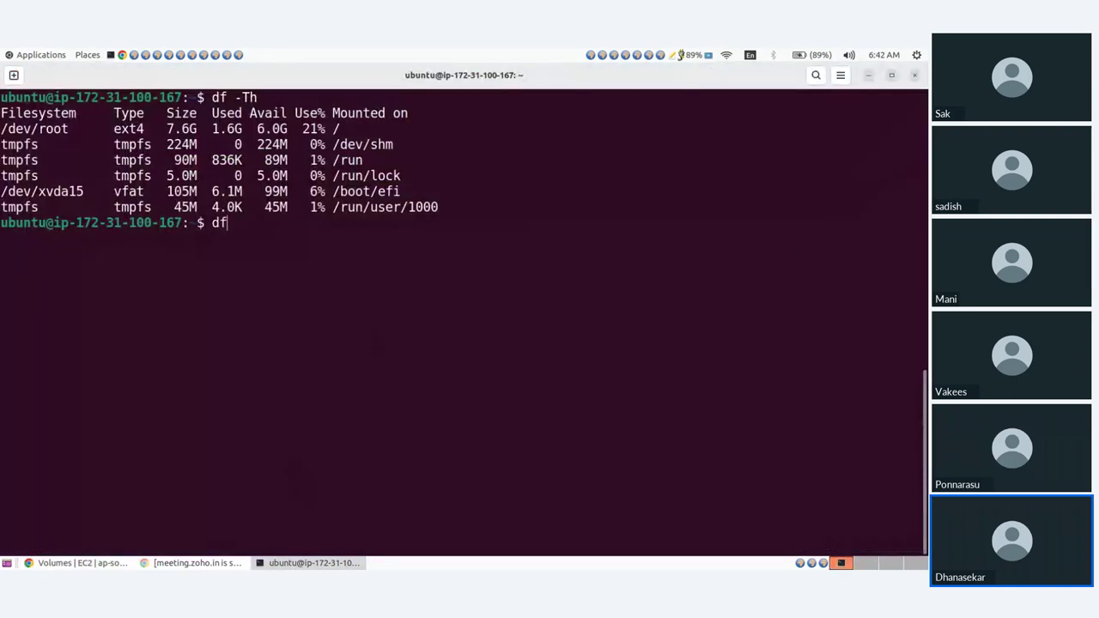
pyautogui.write(' -Th')
pyautogui.press('Return')
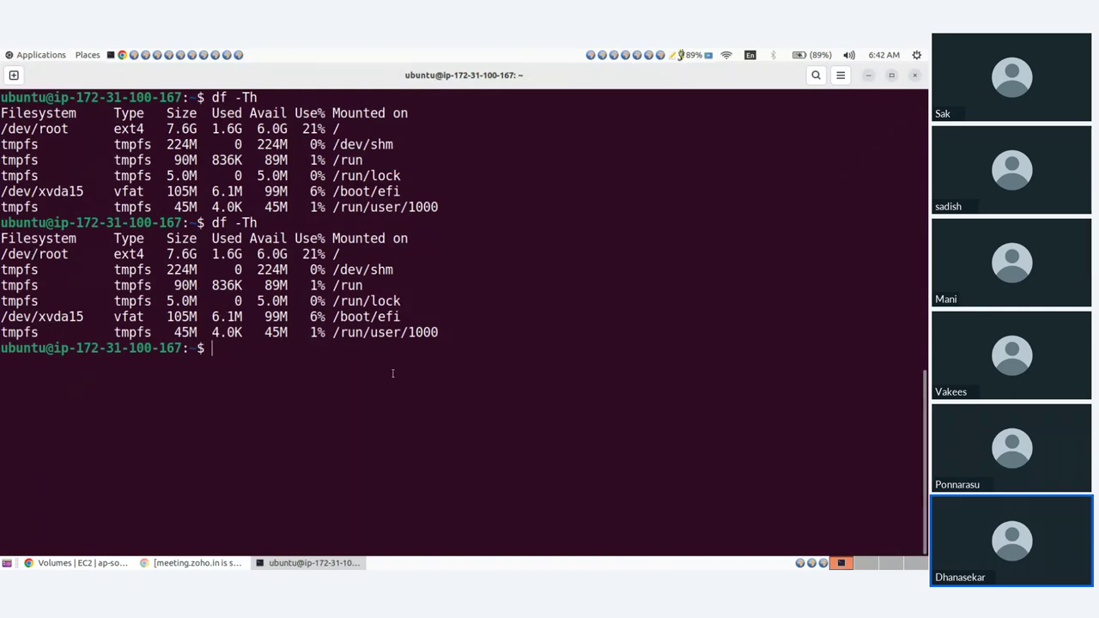
# List the server's block devices with lsblk and examine the entry for the xvdf disk.
pyautogui.write('lsblk')
pyautogui.press('Return')
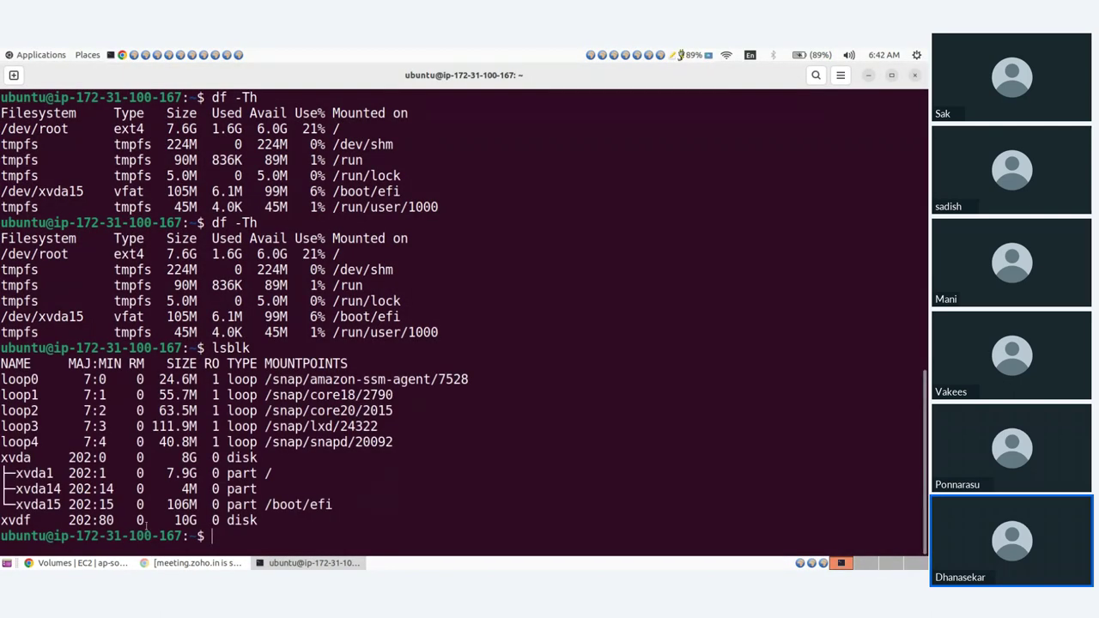
pyautogui.moveTo(3, 520); pyautogui.dragTo(266, 519)
# Clear the terminal screen and add a few empty prompt lines.
pyautogui.hotkey('ctrl', 'l')
pyautogui.press('Return')
pyautogui.press('Return')
pyautogui.press('Return')
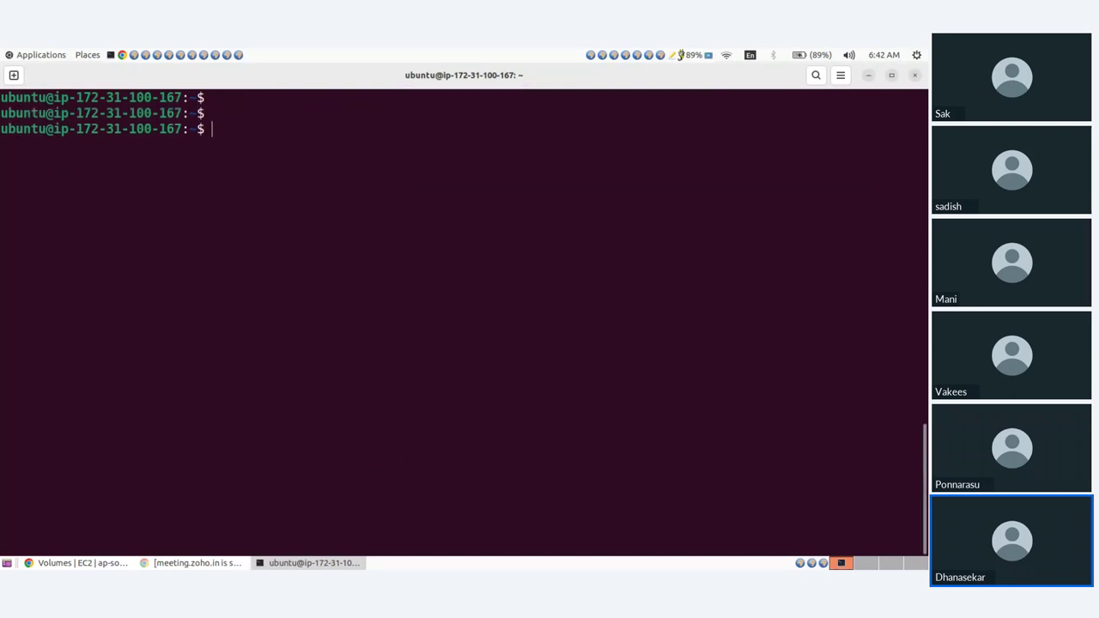
pyautogui.write('s')
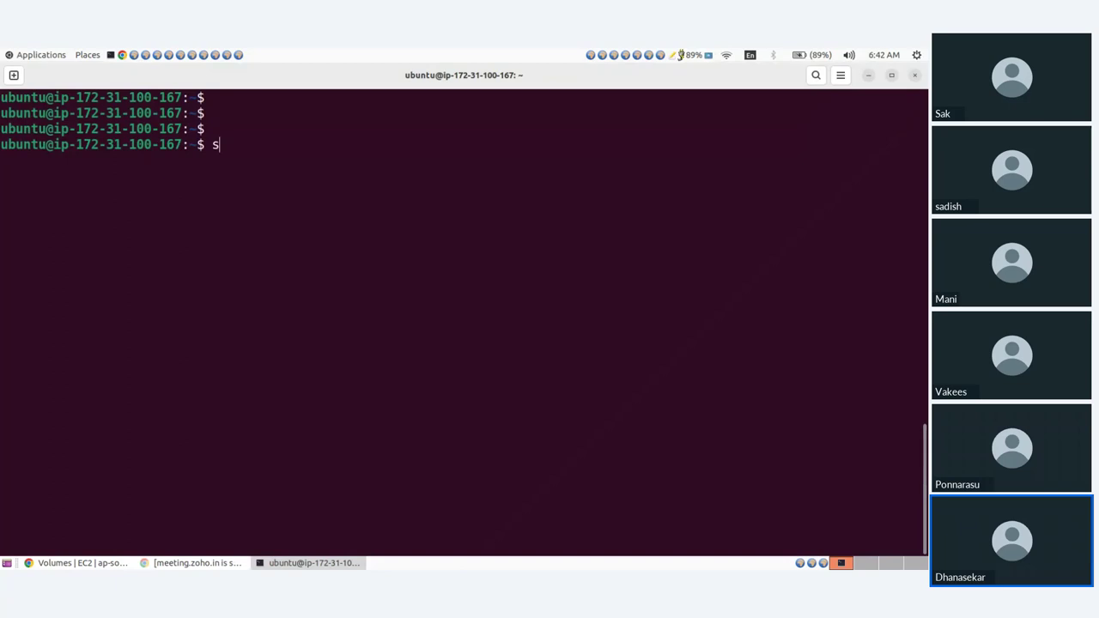
pyautogui.write('udo file -s /de')
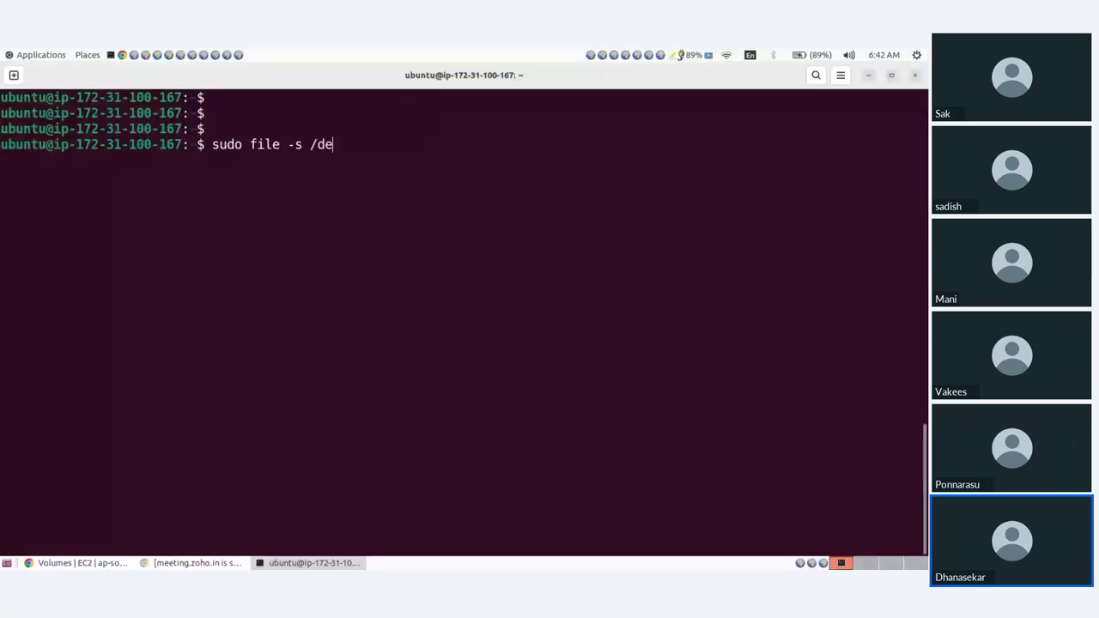
pyautogui.write('v/')
pyautogui.press('BackSpace')
pyautogui.press('BackSpace')
pyautogui.press('BackSpace')
pyautogui.press('BackSpace')
pyautogui.press('BackSpace')
pyautogui.press('BackSpace')
pyautogui.press('BackSpace')
pyautogui.press('BackSpace')
pyautogui.press('BackSpace')
pyautogui.press('BackSpace')
pyautogui.press('BackSpace')
pyautogui.press('BackSpace')
pyautogui.press('BackSpace')
pyautogui.press('BackSpace')
pyautogui.press('BackSpace')
pyautogui.press('BackSpace')
pyautogui.press('BackSpace')
pyautogui.press('BackSpace')
# List the block devices again with lsblk and check the new disk for a file system using sudo file -s /dev/xvdf.
pyautogui.write('lsblk')
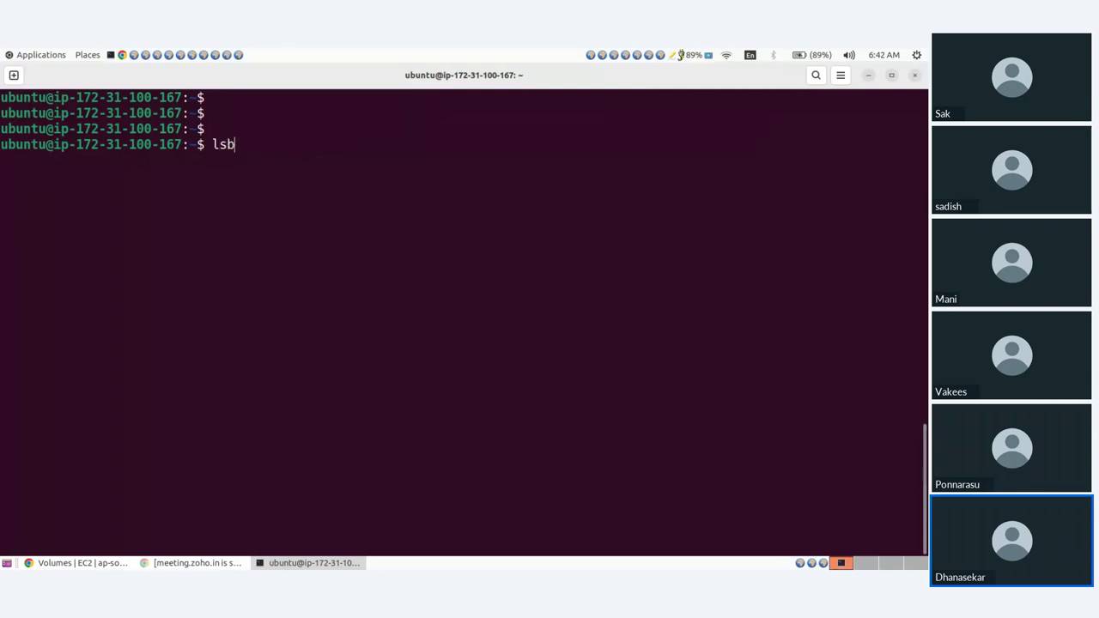
pyautogui.press('Return')
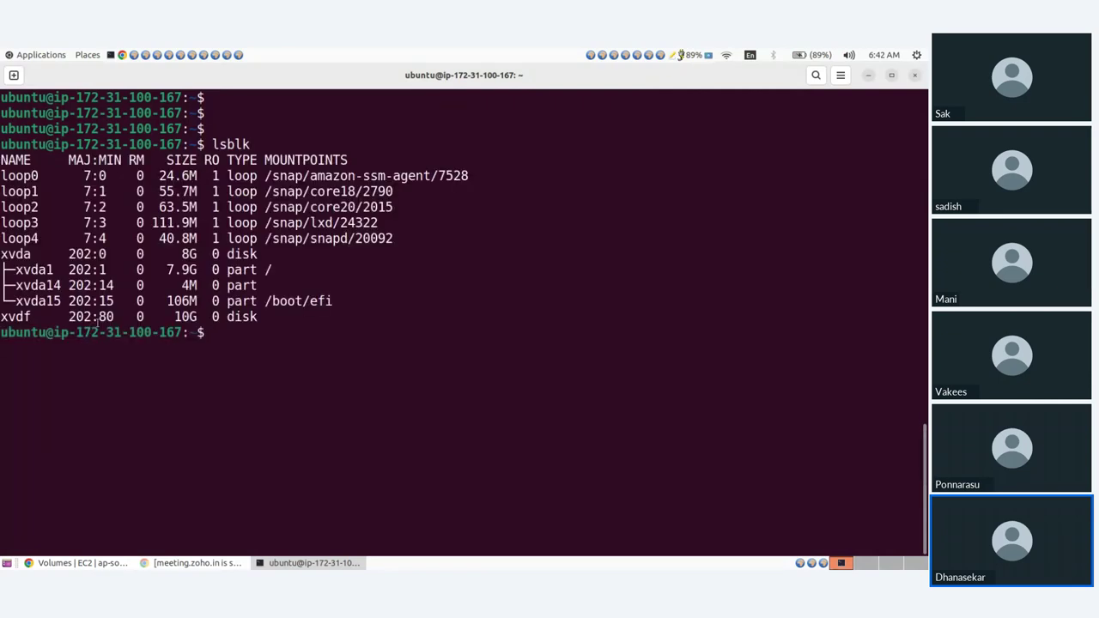
pyautogui.write('sudo file -s /de')
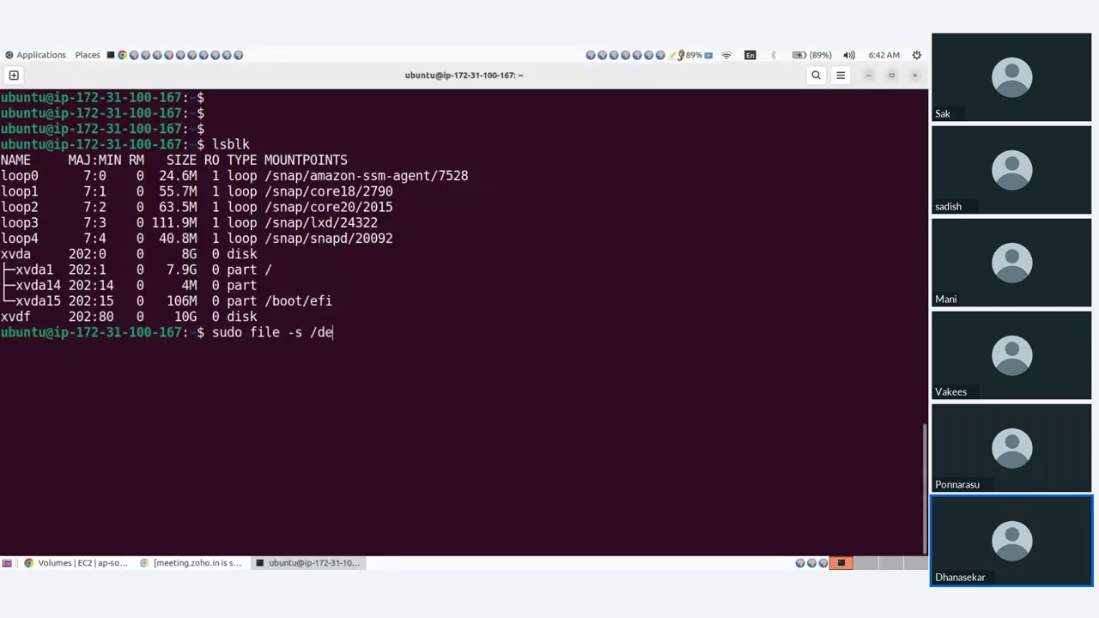
pyautogui.write('v/')
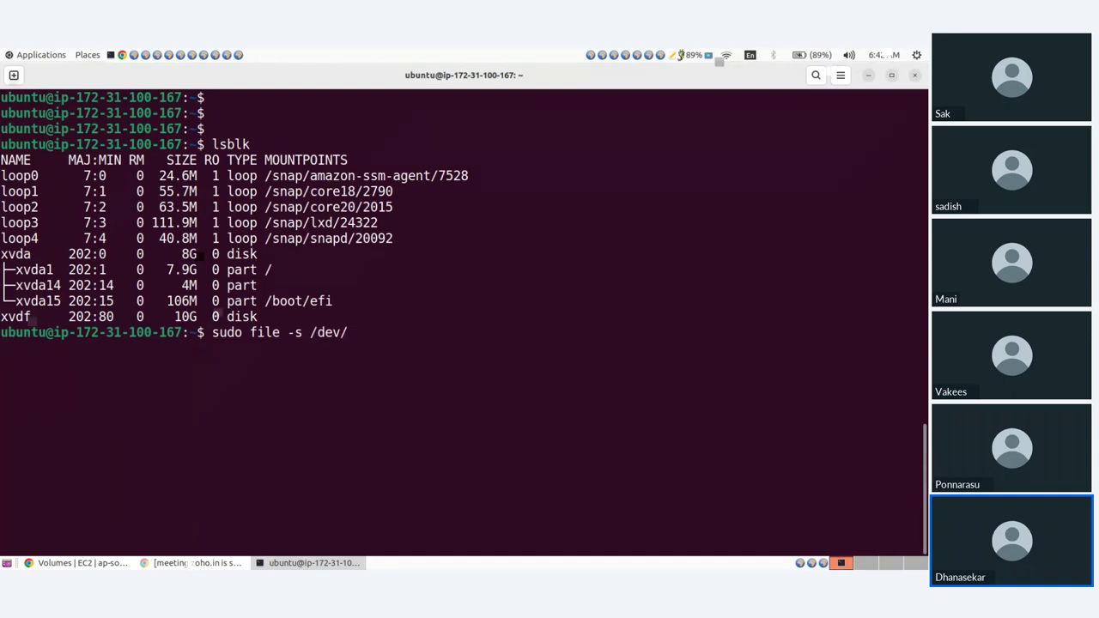
pyautogui.write('xvdf')
pyautogui.press('Return')
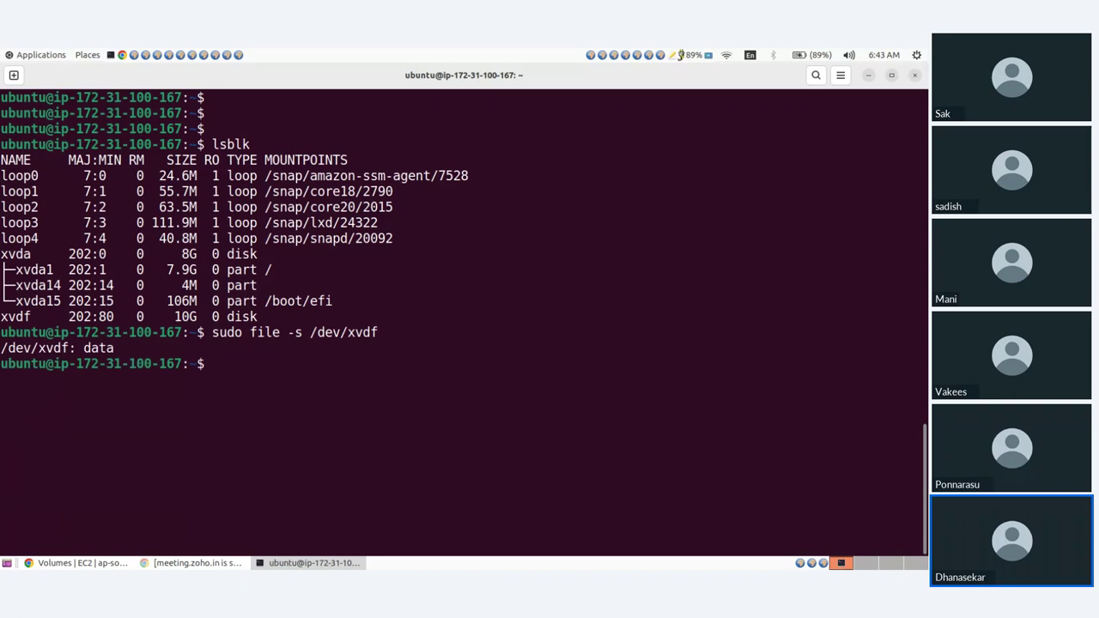
pyautogui.moveTo(114, 348); pyautogui.dragTo(2, 347)
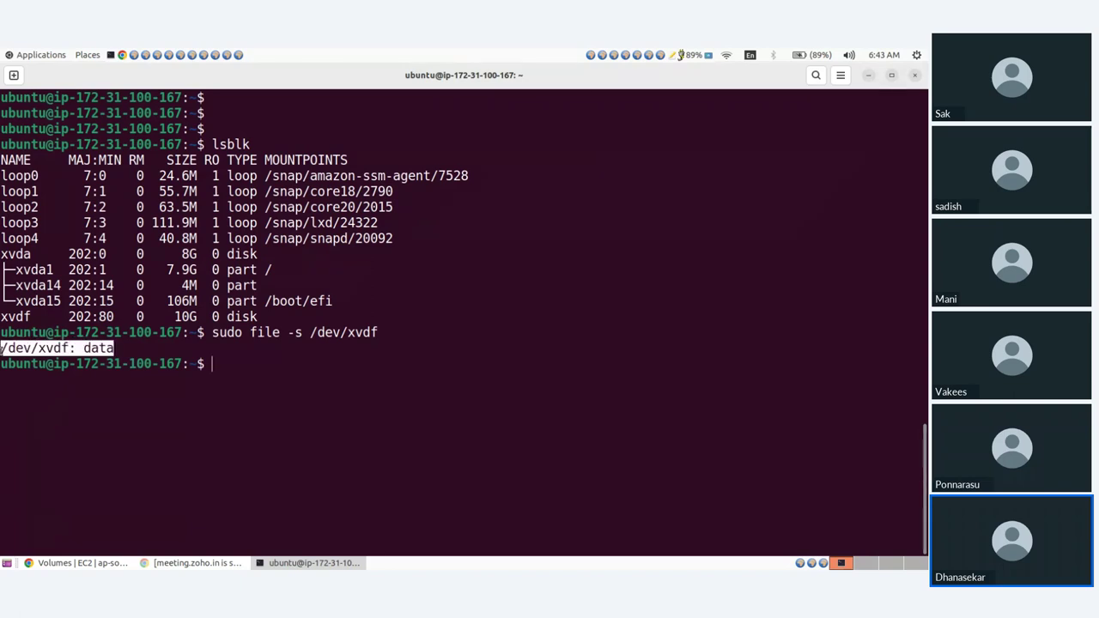
pyautogui.click(158, 343)
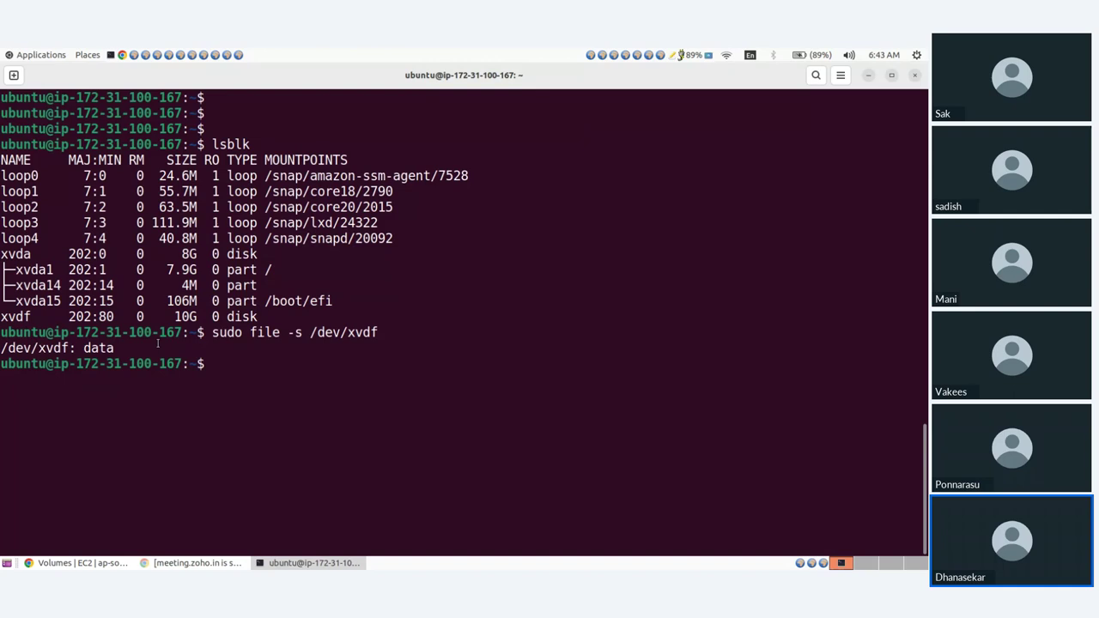
pyautogui.write('sudo mkfs')
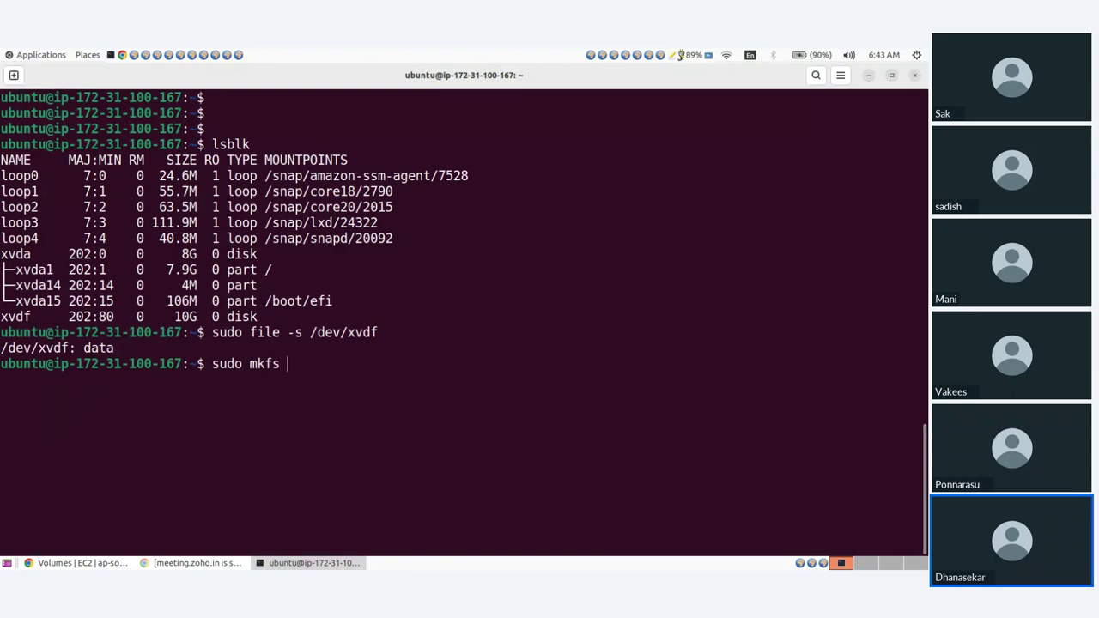
pyautogui.write(' -t ext4')
pyautogui.press('BackSpace')
pyautogui.press('BackSpace')
pyautogui.press('BackSpace')
pyautogui.press('BackSpace')
pyautogui.press('BackSpace')
pyautogui.press('BackSpace')
pyautogui.press('BackSpace')
pyautogui.press('BackSpace')
pyautogui.press('BackSpace')
pyautogui.press('BackSpace')
pyautogui.press('BackSpace')
pyautogui.press('BackSpace')
pyautogui.press('BackSpace')
pyautogui.press('BackSpace')
pyautogui.press('BackSpace')
pyautogui.press('BackSpace')
pyautogui.press('BackSpace')
# List the mounted file systems with df -Th and examine the file system type of /dev/root.
pyautogui.write('df -Th')
pyautogui.press('Return')
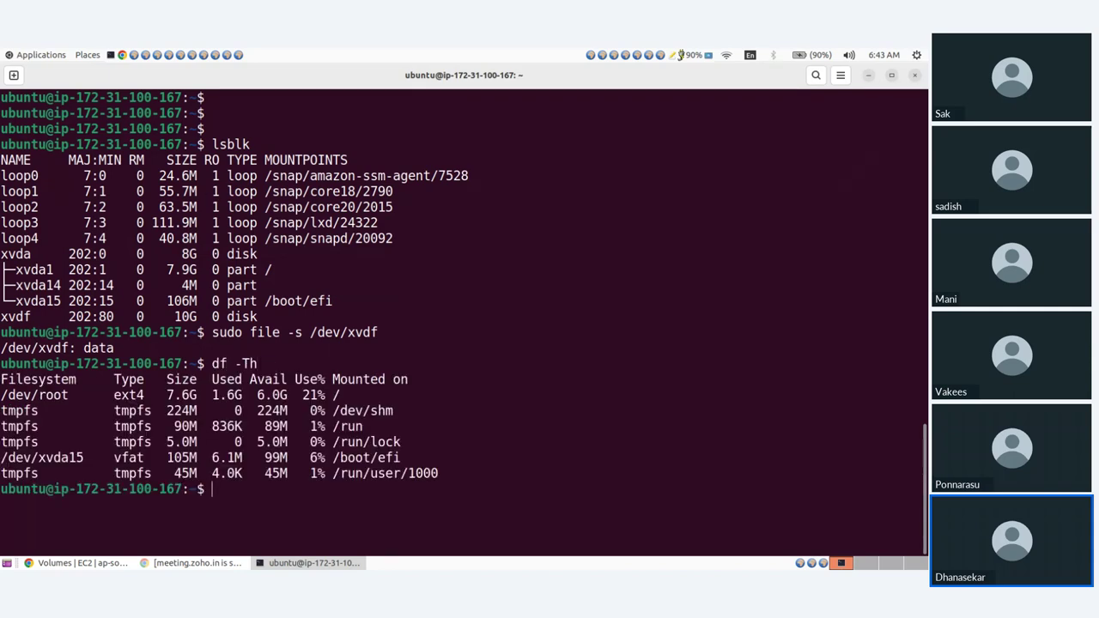
pyautogui.moveTo(100, 395); pyautogui.dragTo(261, 395)
pyautogui.click(261, 395)
# Clear the terminal screen and format the new disk as ext4 with sudo mkfs -t ext4 /dev/xvdf.
pyautogui.hotkey('ctrl', 'l')
pyautogui.press('Return')
pyautogui.press('Return')
pyautogui.write('s')
pyautogui.press('BackSpace')
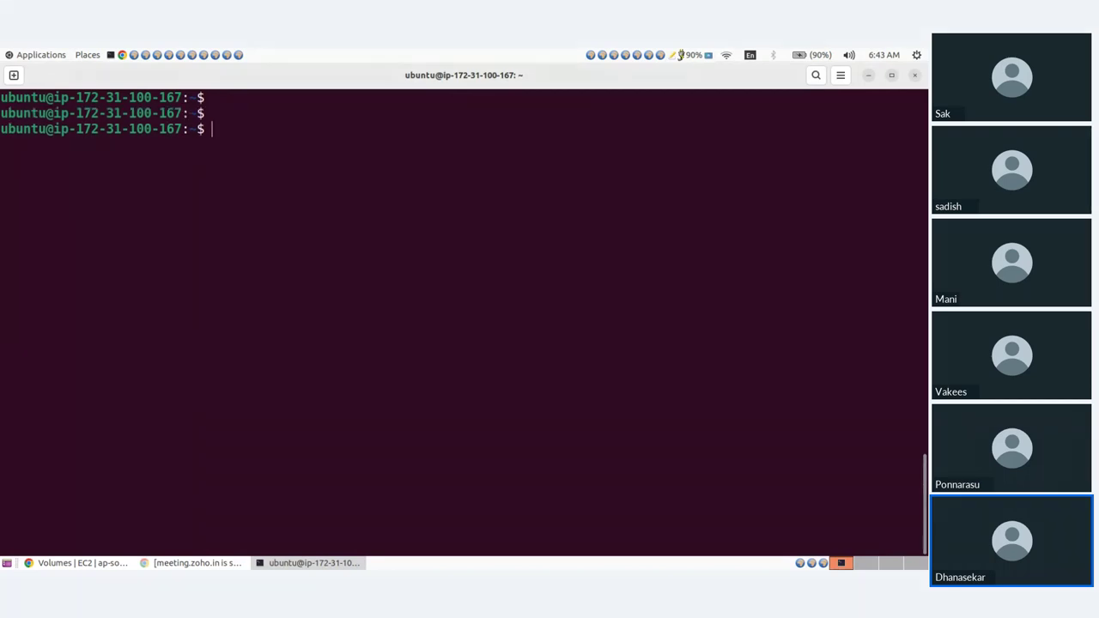
pyautogui.write('sudo mkfs -t ext4')
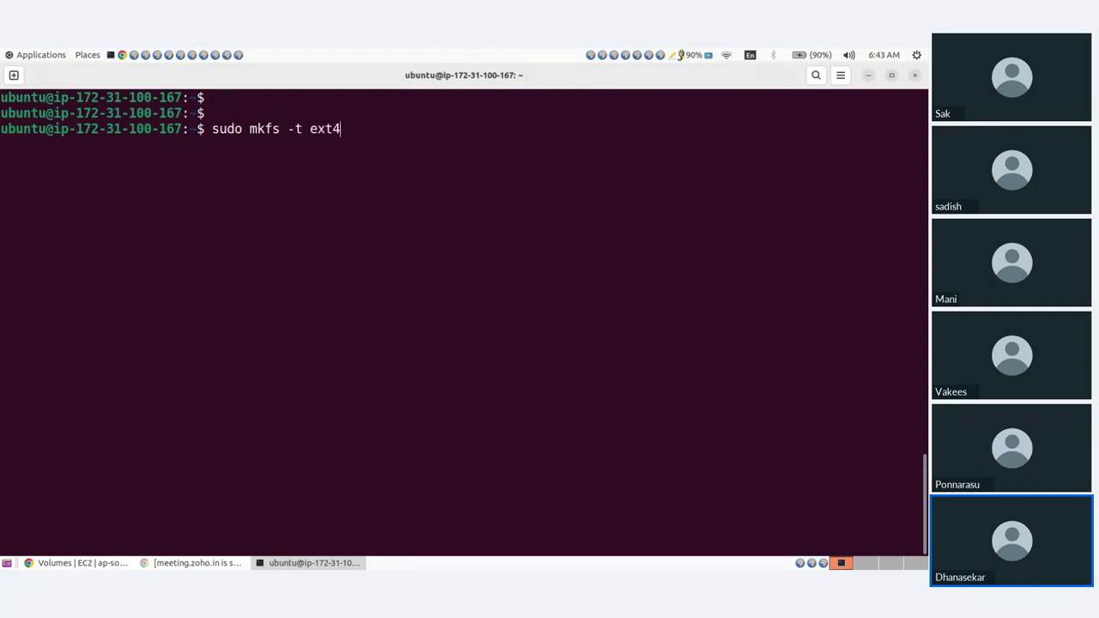
pyautogui.write(' /dev/xvdf')
pyautogui.press('Return')
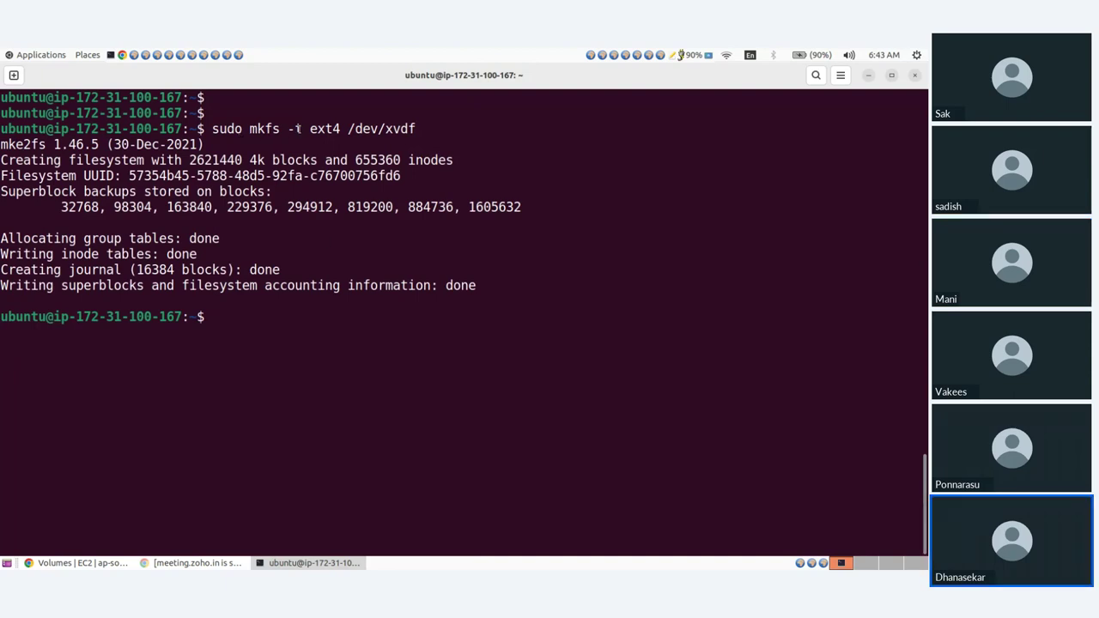
# Examine the executed mkfs command, particularly the ext4 file system type passed to its -t option.
pyautogui.moveTo(301, 129); pyautogui.dragTo(346, 128)
pyautogui.click(334, 153)
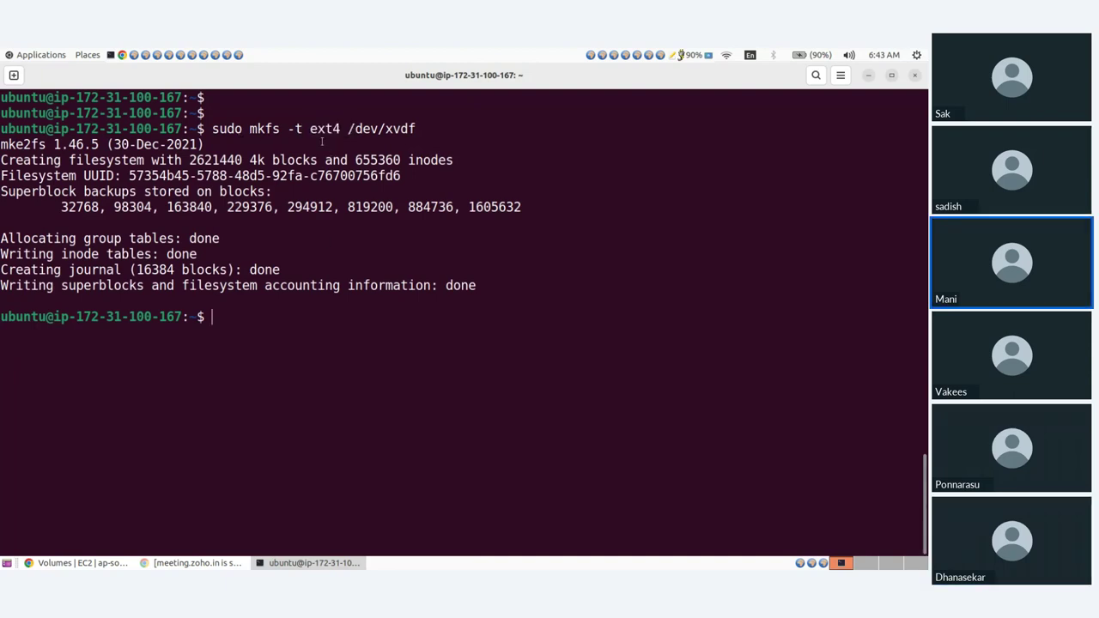
pyautogui.doubleClick(326, 128)
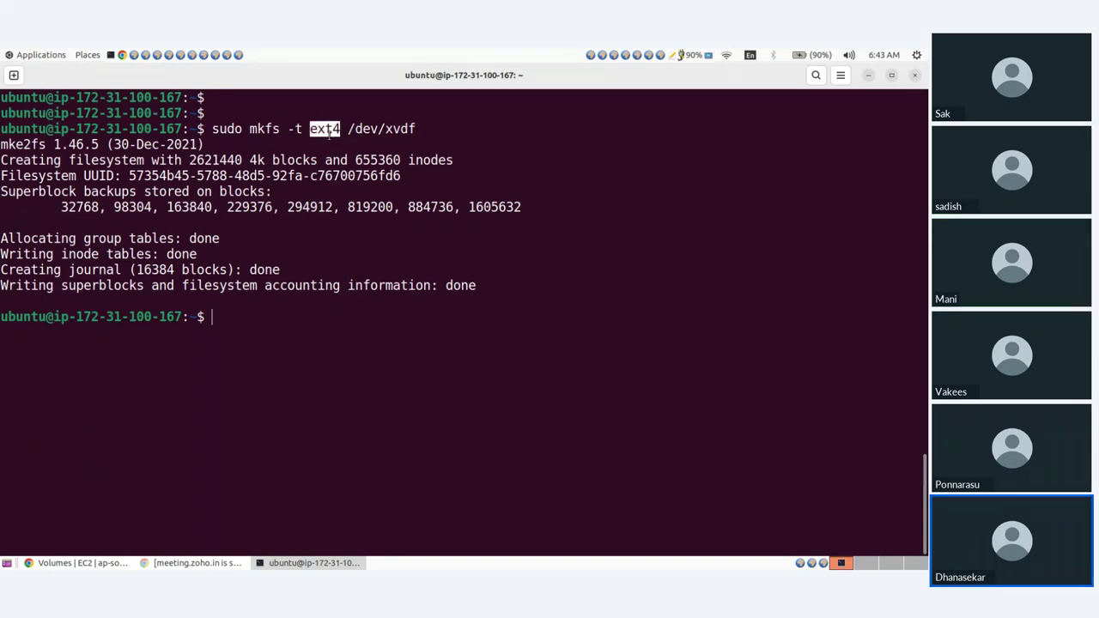
pyautogui.click(313, 129)
pyautogui.moveTo(302, 129); pyautogui.dragTo(343, 128)
pyautogui.click(340, 256)
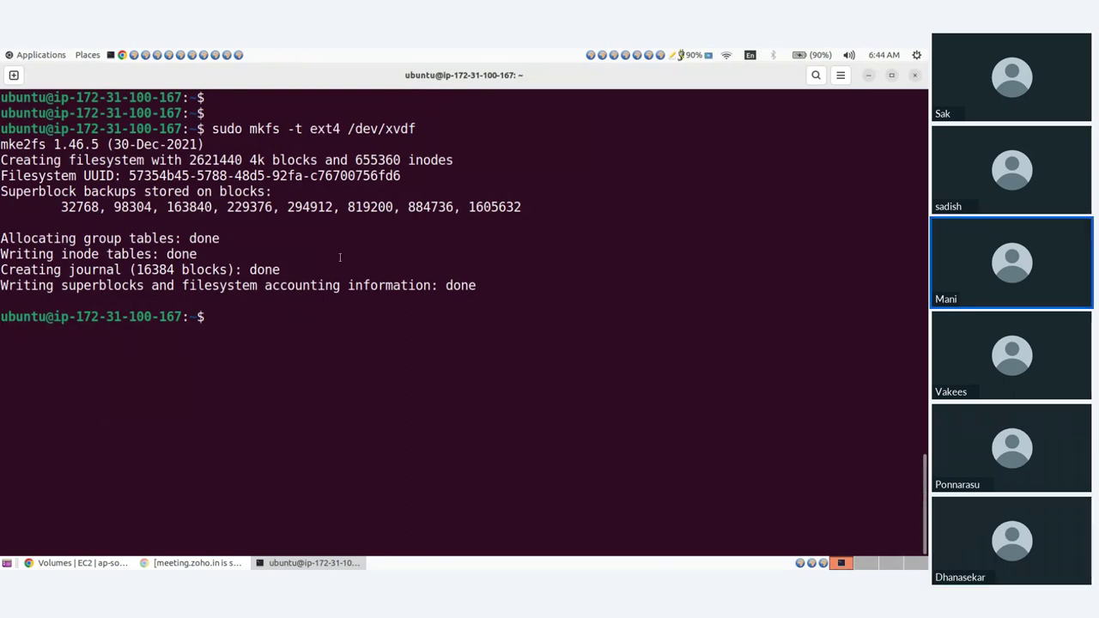
pyautogui.moveTo(300, 129); pyautogui.dragTo(348, 129)
pyautogui.click(302, 150)
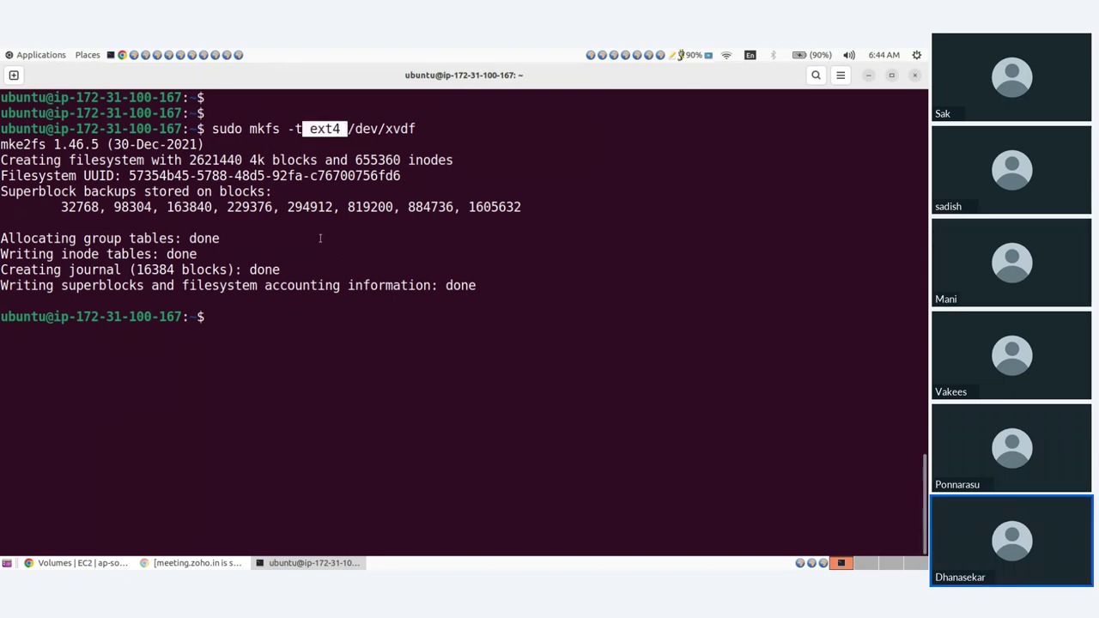
pyautogui.click(255, 322)
pyautogui.moveTo(224, 129); pyautogui.dragTo(413, 128)
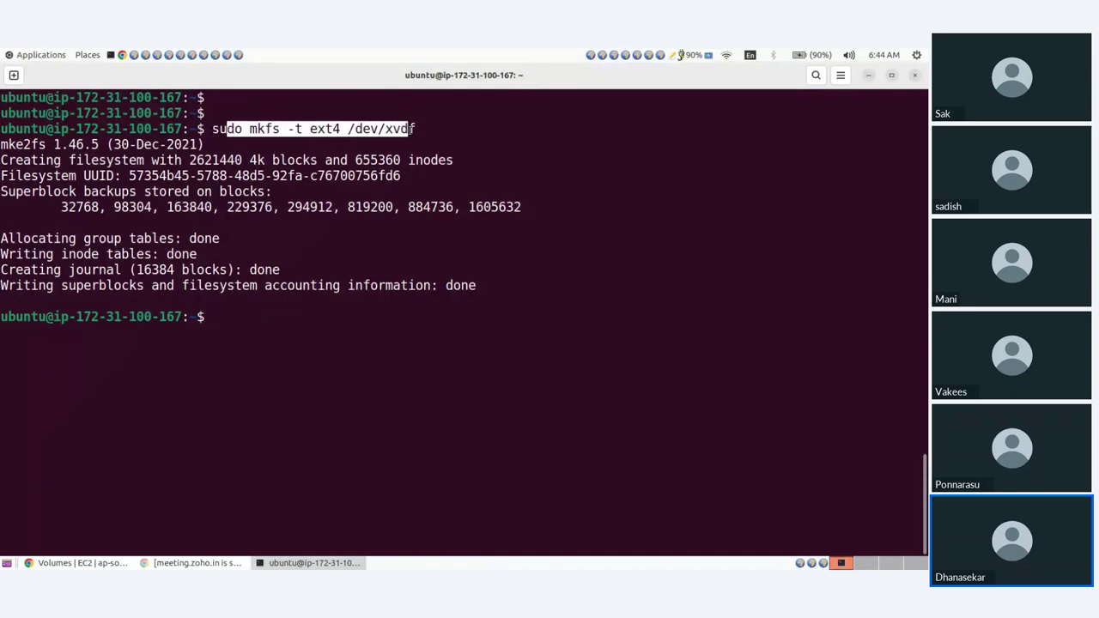
pyautogui.click(413, 128)
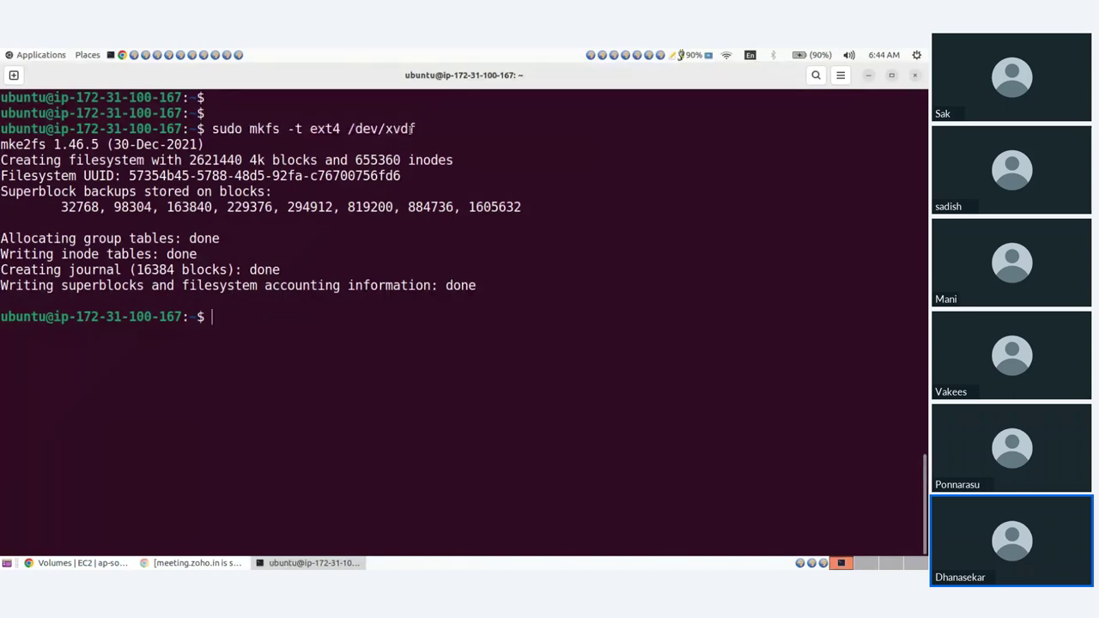
# Try to create the mount directory with mkdir /data without sudo.
pyautogui.write('mkdir /data')
pyautogui.press('Home')
pyautogui.write('sudo')
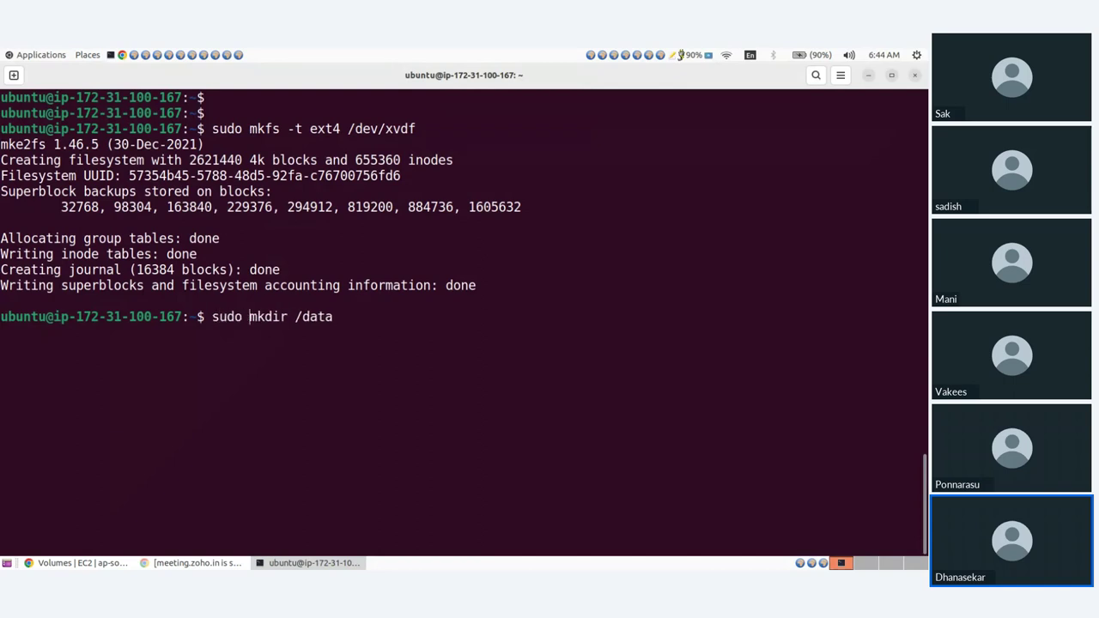
pyautogui.press('BackSpace')
pyautogui.press('BackSpace')
pyautogui.press('BackSpace')
pyautogui.press('BackSpace')
pyautogui.press('BackSpace')
pyautogui.press('Return')
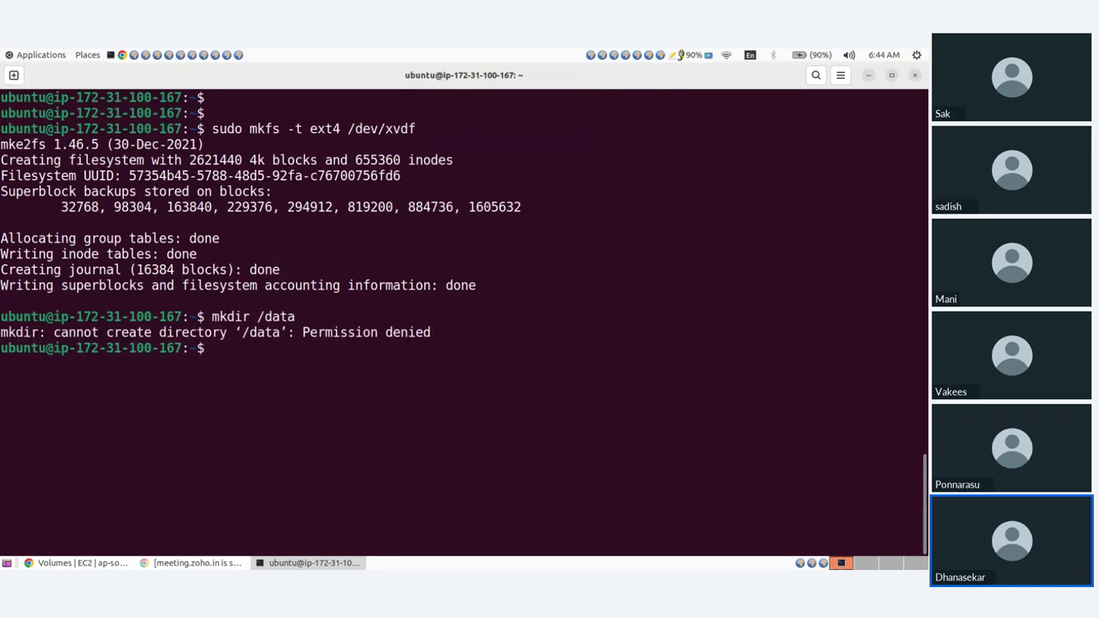
# Create the mount directory with root privileges using sudo mkdir /data.
pyautogui.press('Up')
pyautogui.press('Left')
pyautogui.press('Left')
pyautogui.press('Left')
pyautogui.press('Left')
pyautogui.write('sudo')
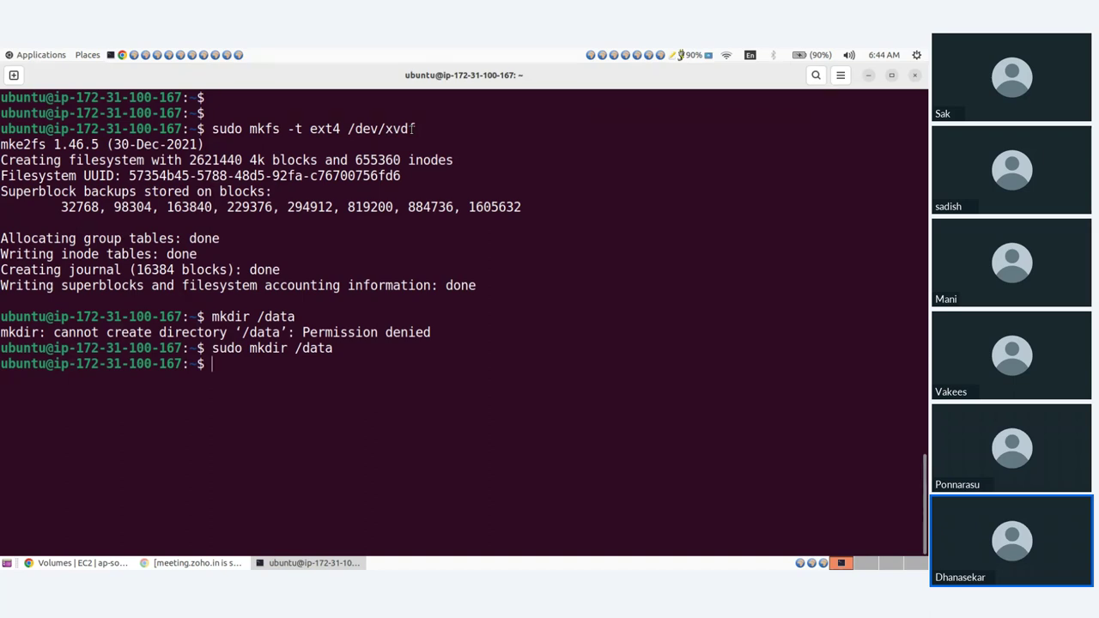
# Check the formatted disk's file system with sudo file -s /dev/xvdf and examine the output.
pyautogui.write('sudo fie')
pyautogui.press('BackSpace')
pyautogui.write('kle -')
pyautogui.press('BackSpace')
pyautogui.press('BackSpace')
pyautogui.press('BackSpace')
pyautogui.press('BackSpace')
pyautogui.press('BackSpace')
pyautogui.write('le -s /d')
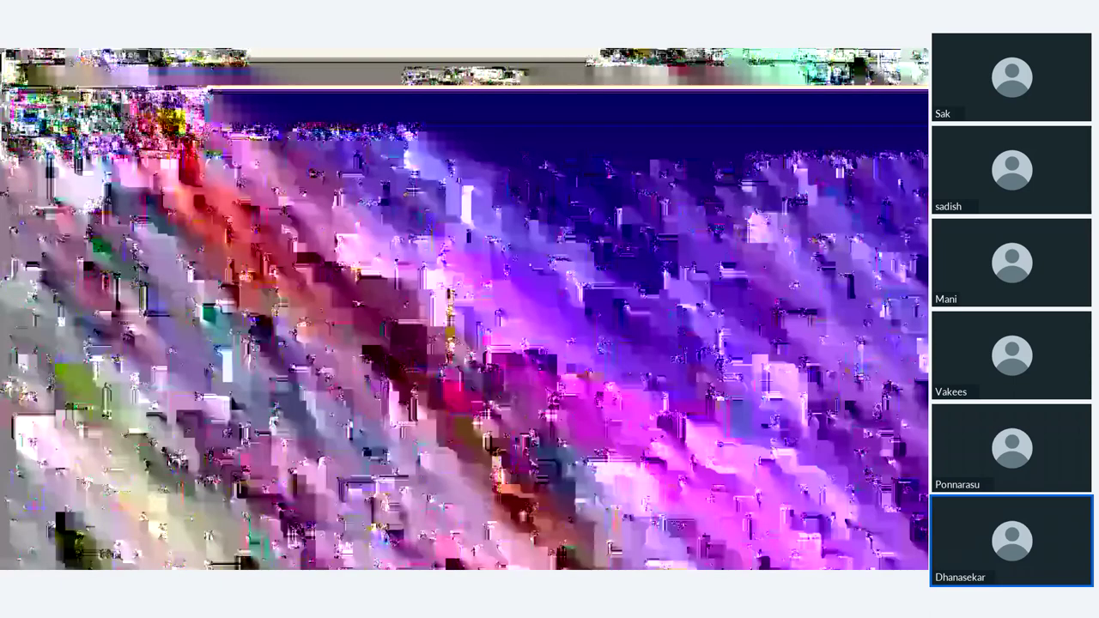
pyautogui.write('ev/xvdf')
pyautogui.press('Return')
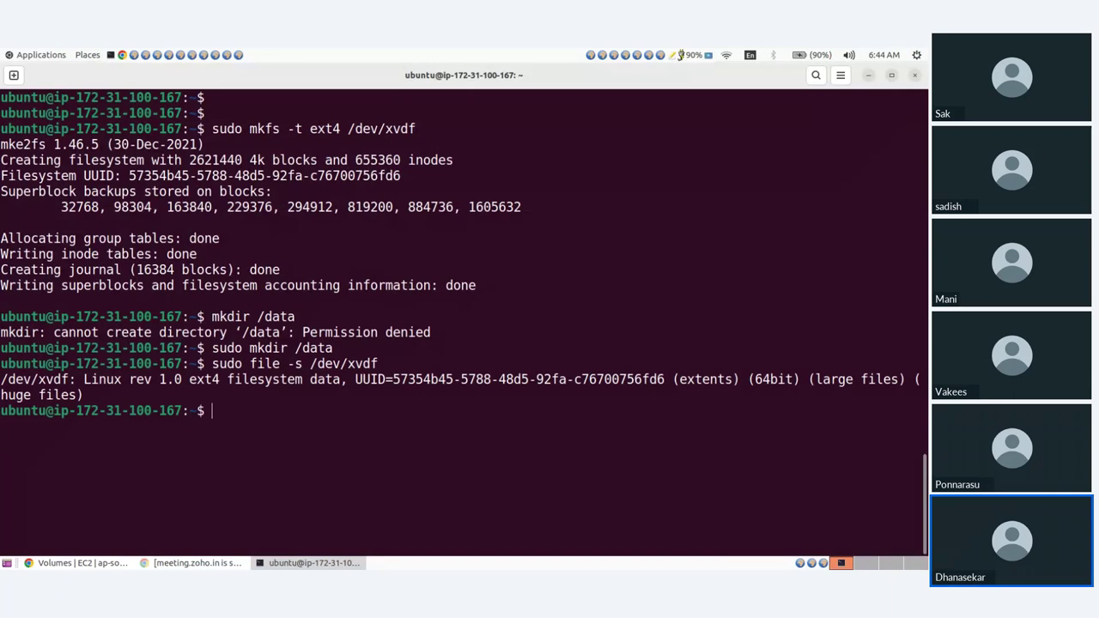
pyautogui.tripleClick(100, 392)
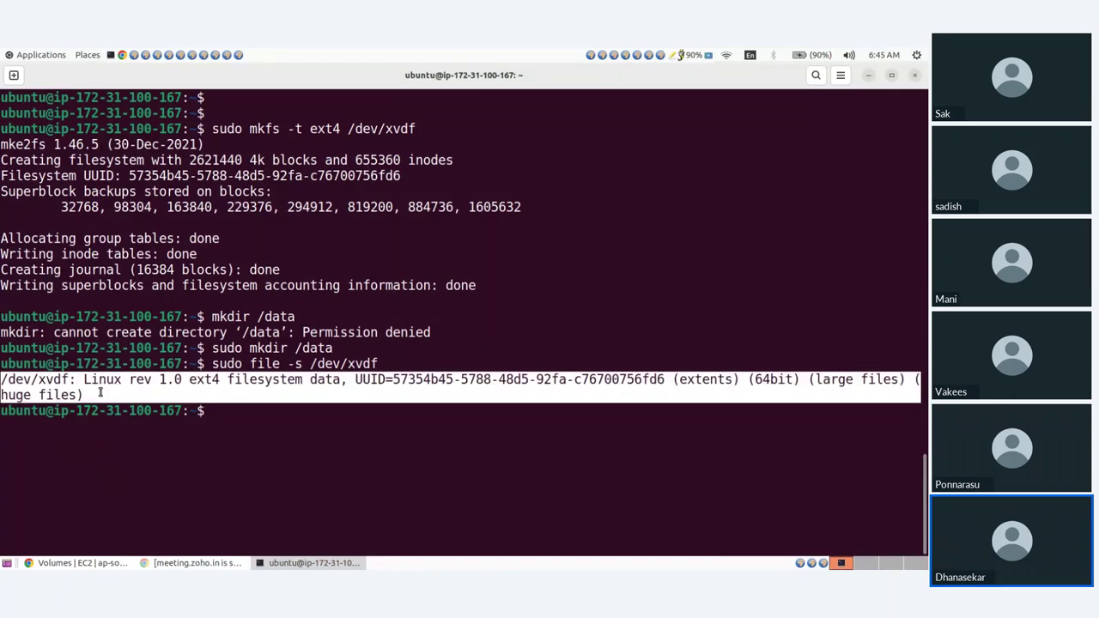
pyautogui.click(100, 392)
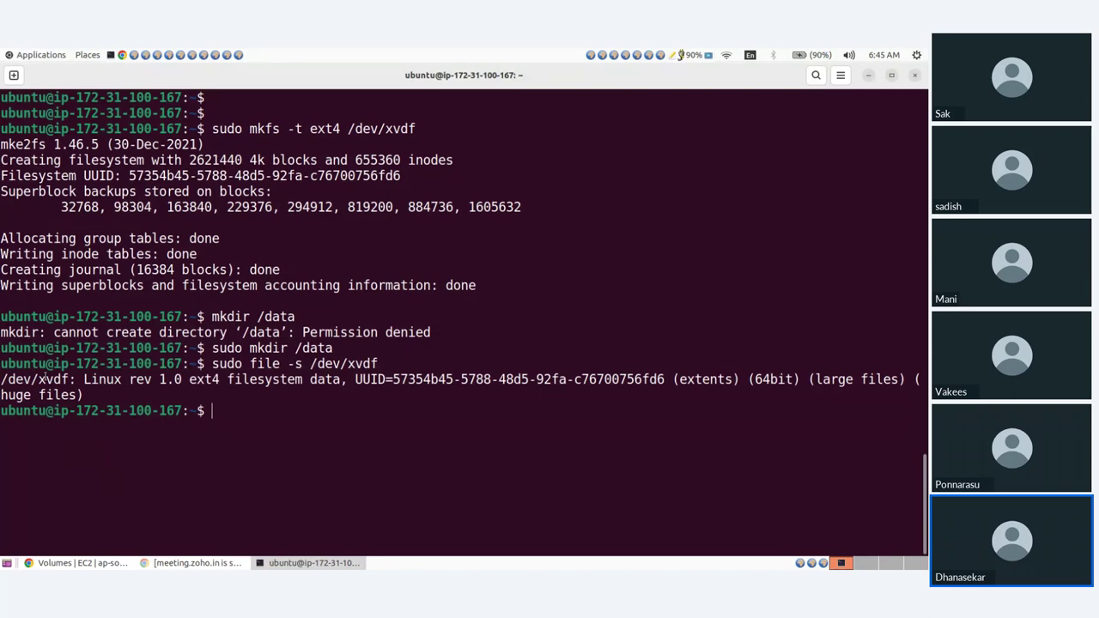
# Mount the new disk on the data directory with sudo mount /dev/xvdf /data.
pyautogui.write('sudo moun')
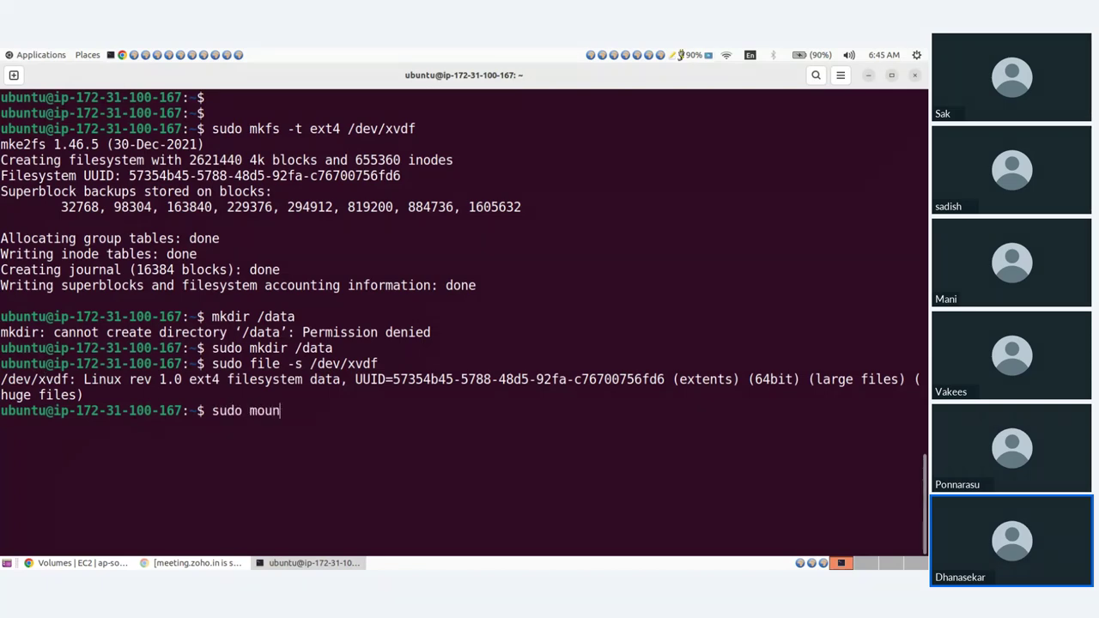
pyautogui.write('t /dev/xvdf')
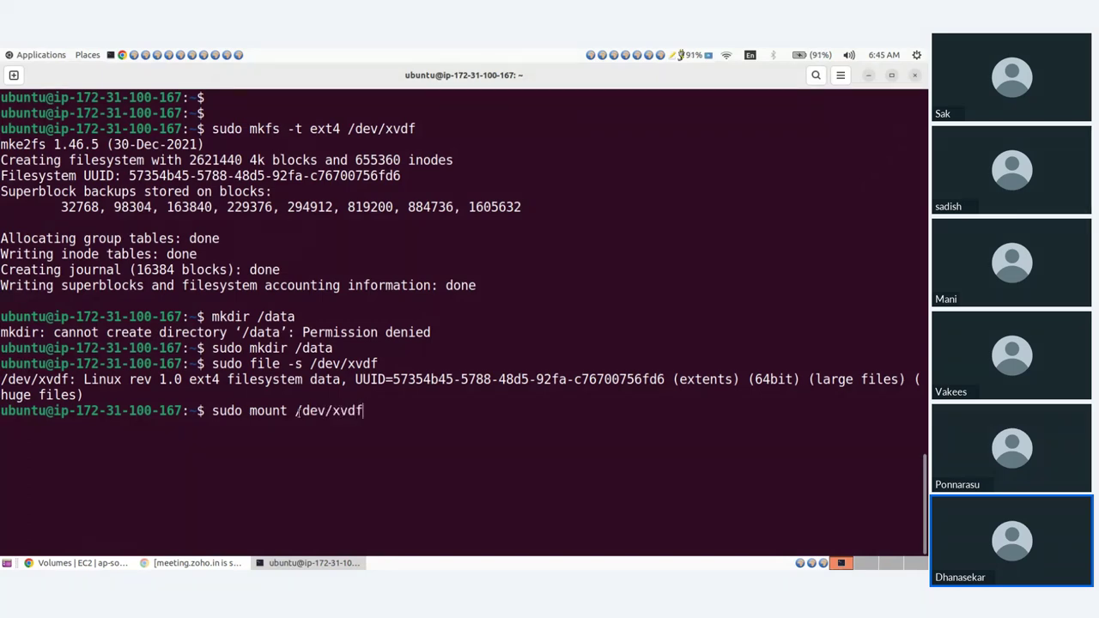
pyautogui.moveTo(296, 412); pyautogui.dragTo(361, 412)
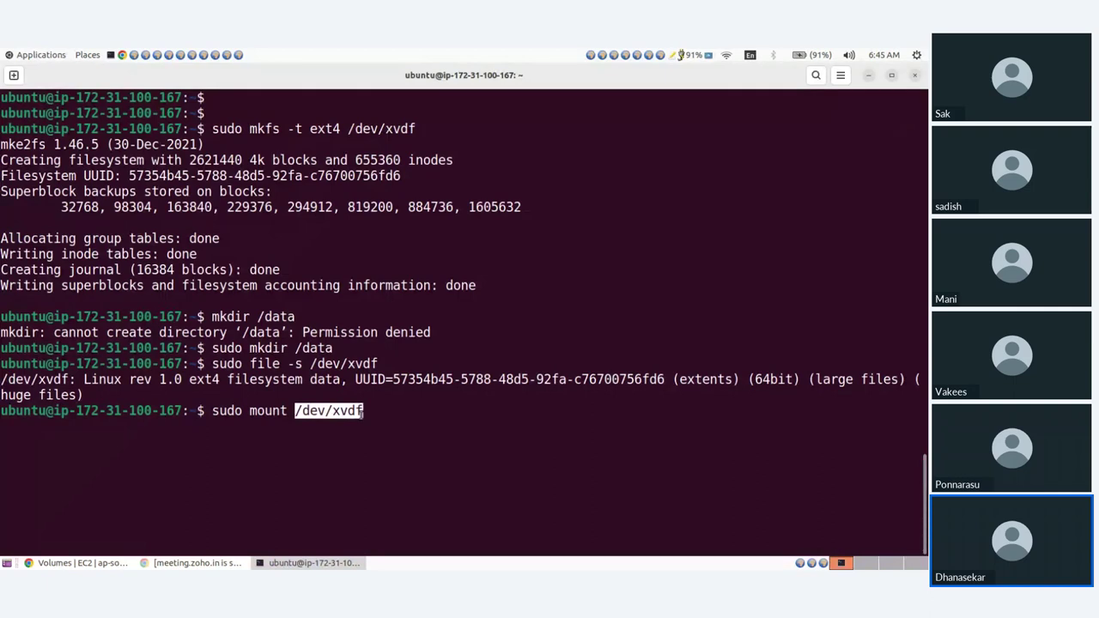
pyautogui.click(407, 419)
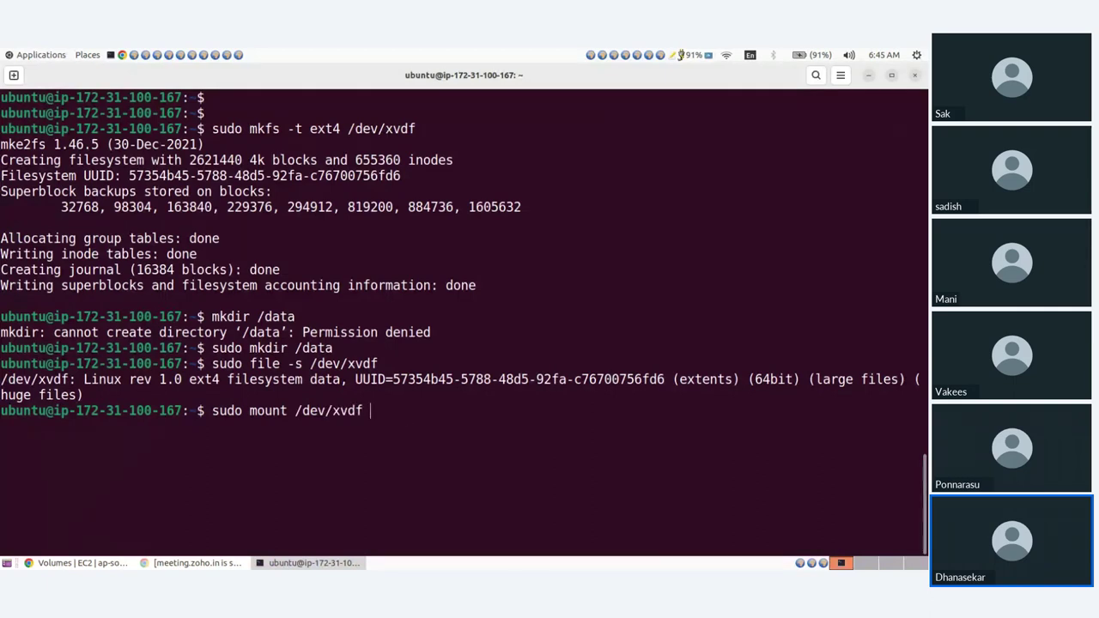
pyautogui.write('/data')
pyautogui.press('Return')
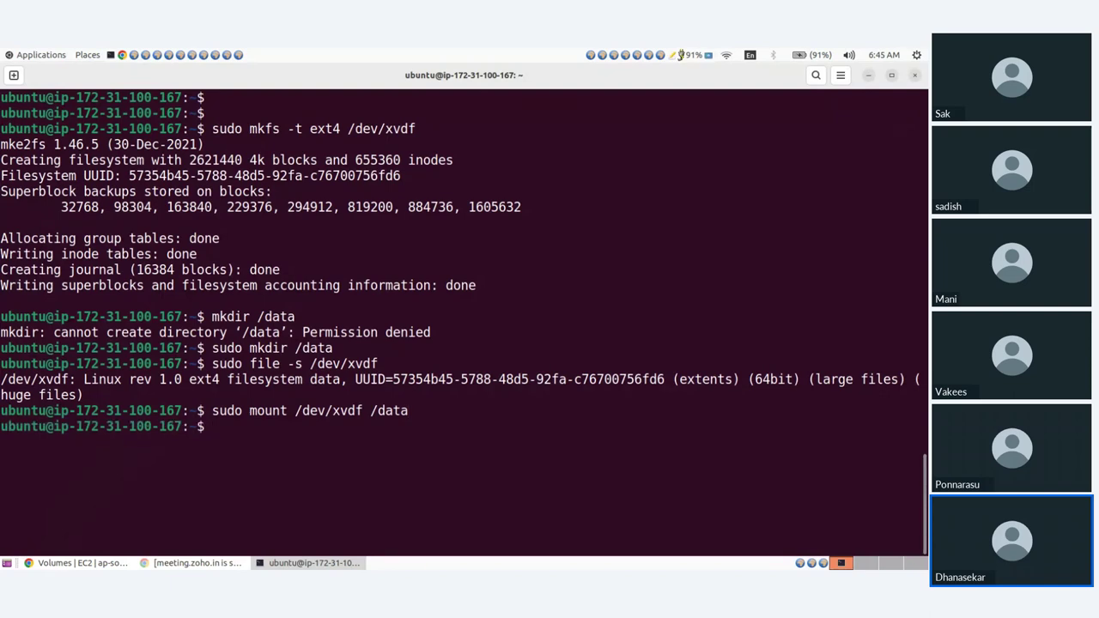
# List the mounted file systems with df -Th and examine the /dev/xvdf entry and its mount point.
pyautogui.write('df -Th')
pyautogui.press('Return')
pyautogui.moveTo(1, 520); pyautogui.dragTo(371, 521)
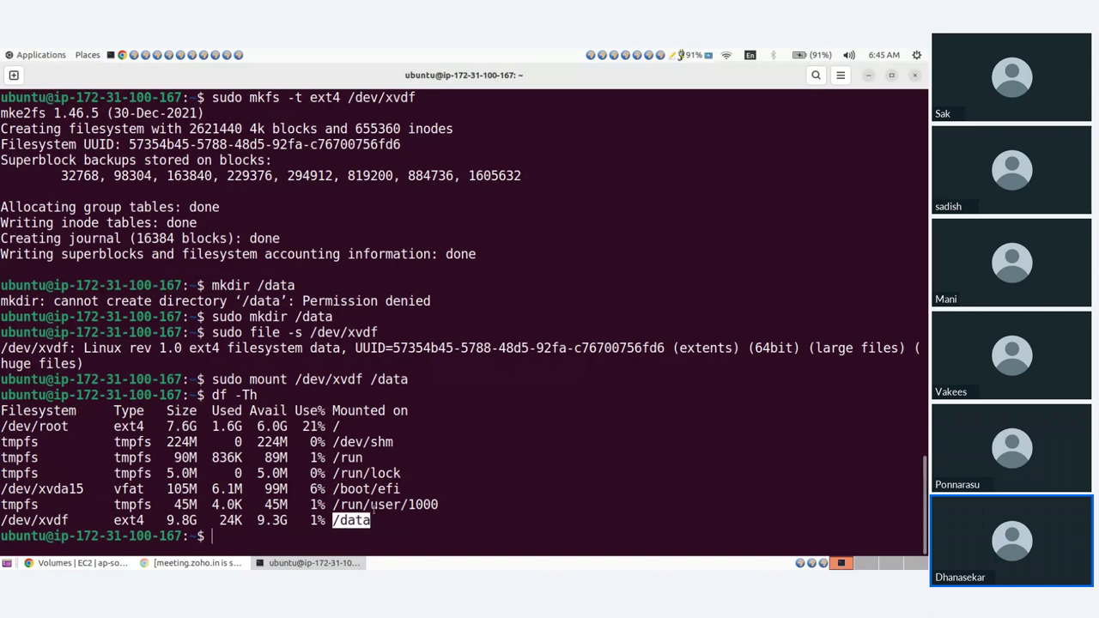
pyautogui.click(374, 509)
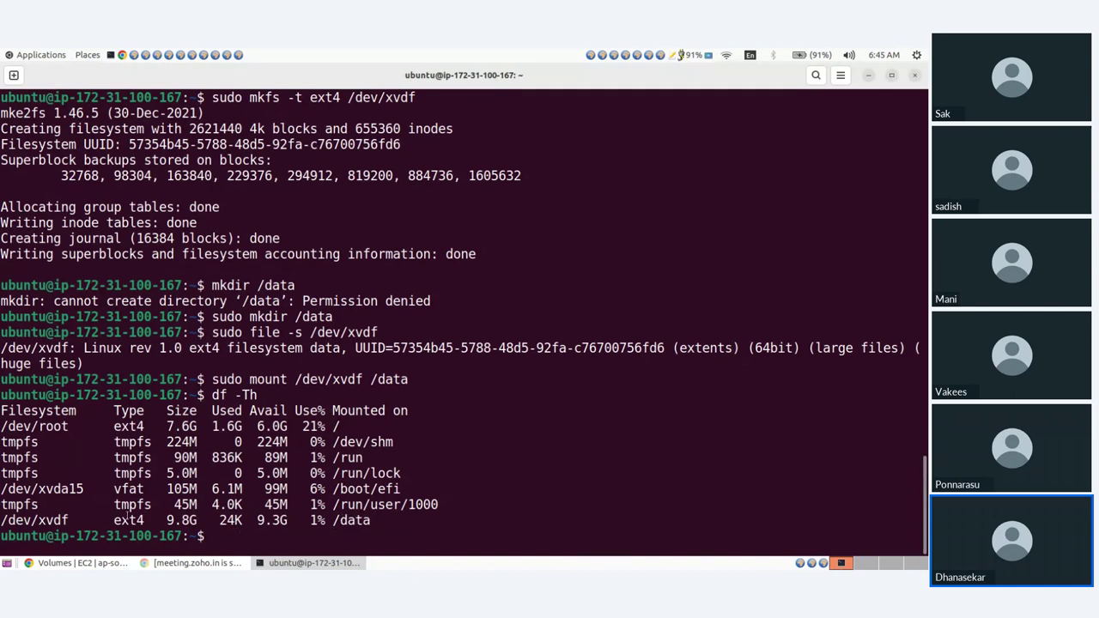
pyautogui.moveTo(1, 520); pyautogui.dragTo(369, 521)
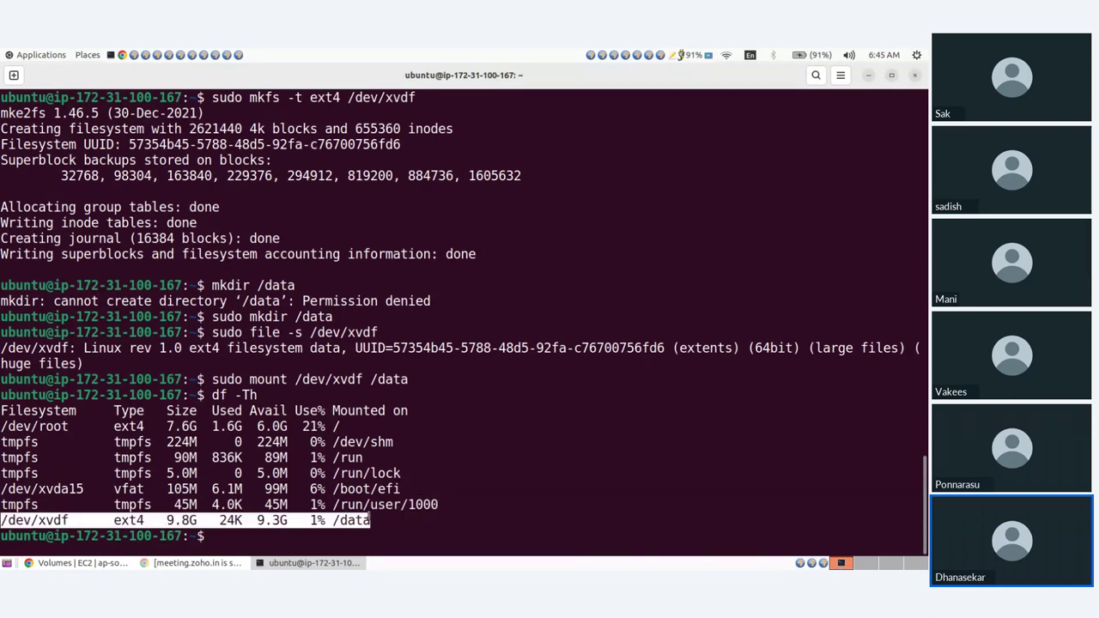
pyautogui.click(374, 509)
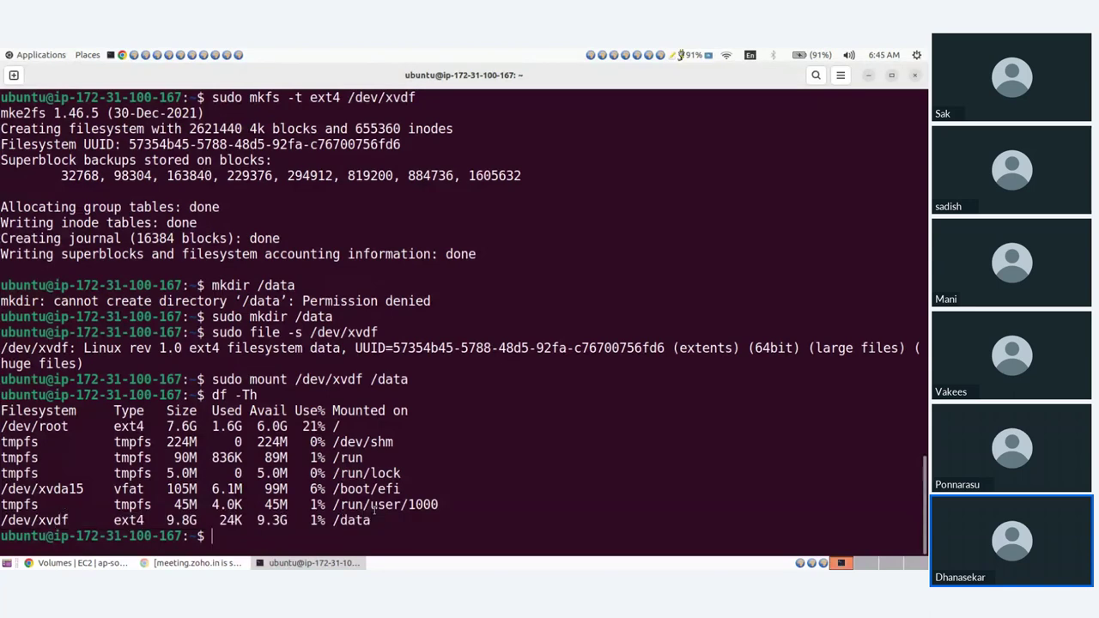
# Clear the terminal screen and list the mounted file systems once more with df -Th.
pyautogui.hotkey('ctrl', 'l')
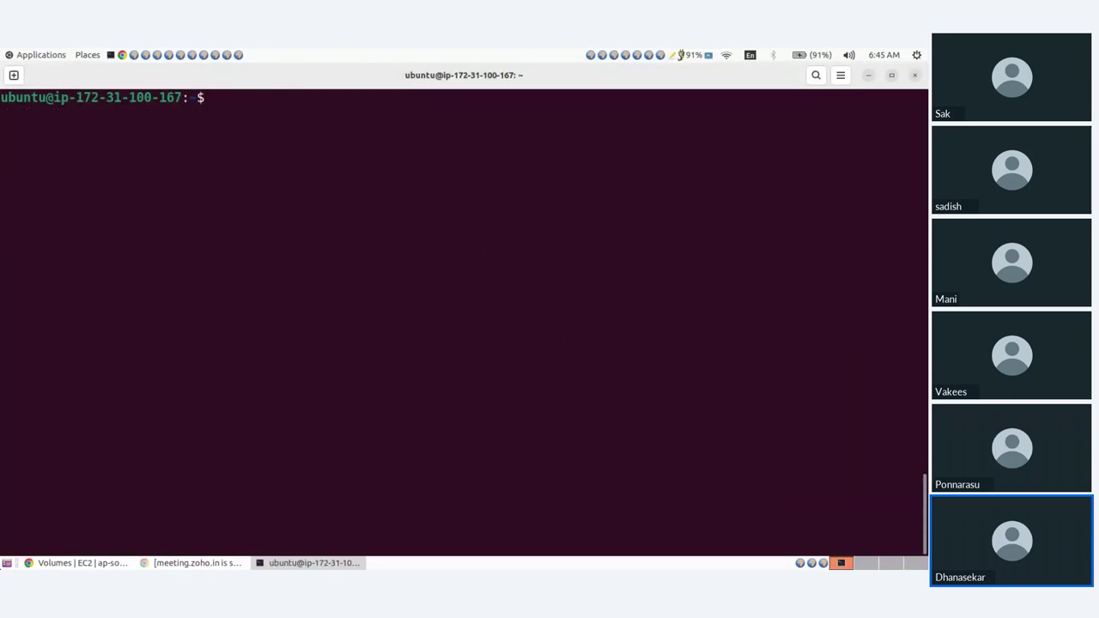
pyautogui.write('df ')
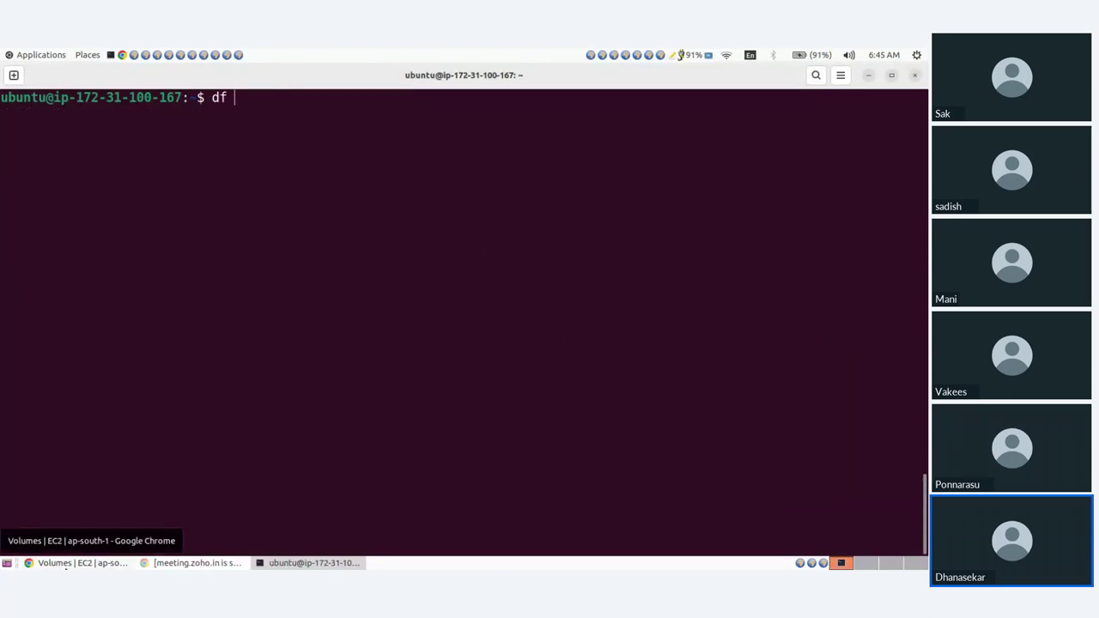
pyautogui.write('-Th')
pyautogui.press('Return')
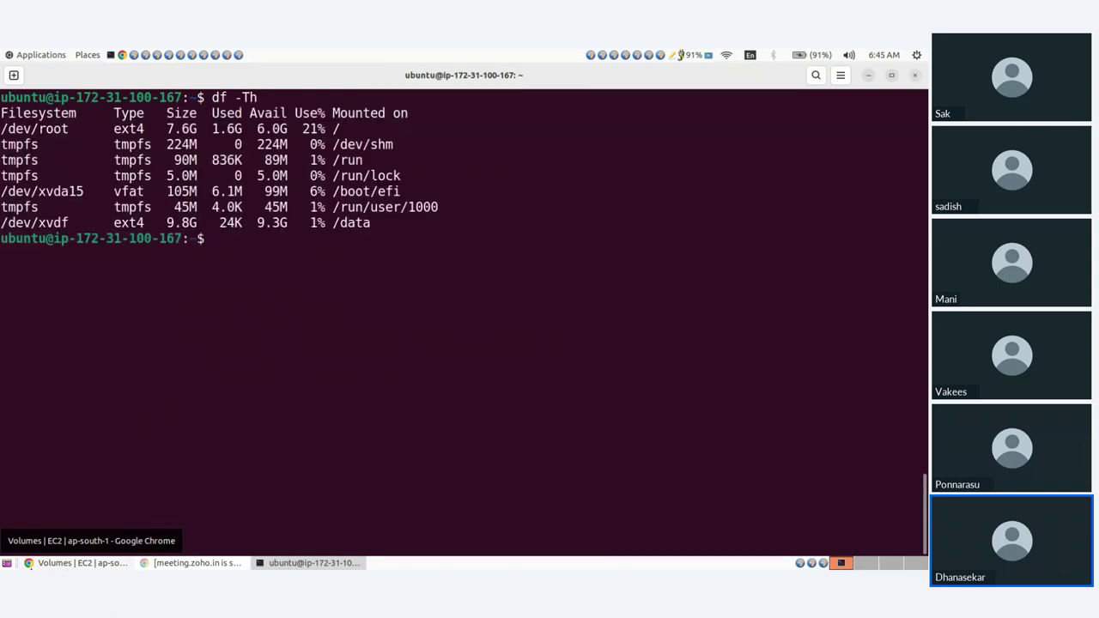
# Switch to the EC2 console in Chrome, open the instances list and reboot the demo-server instance.
pyautogui.click(77, 562)
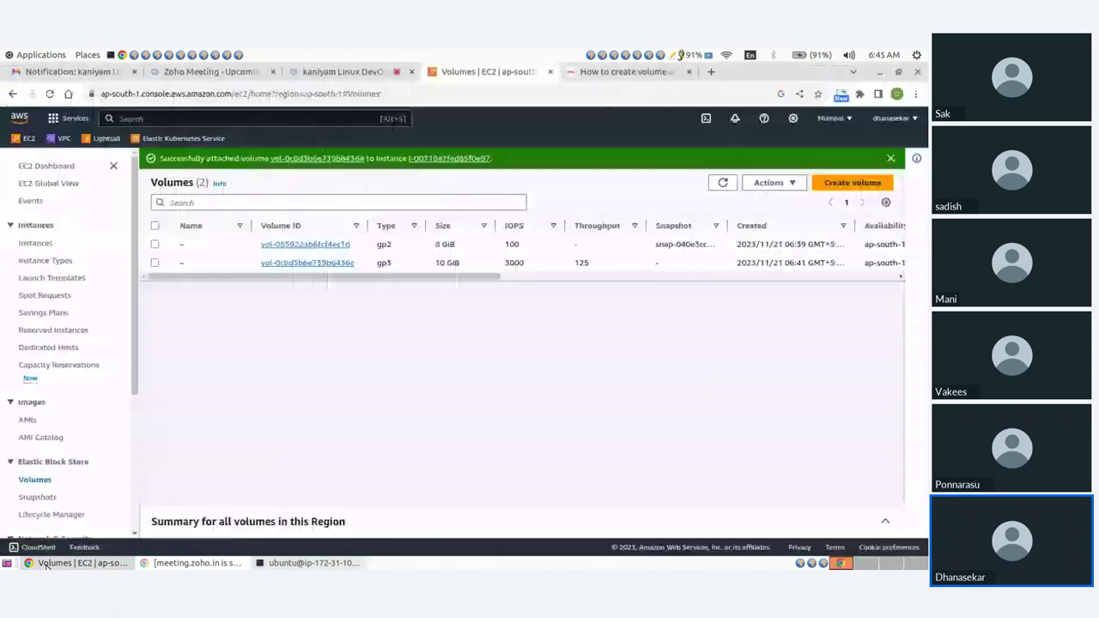
pyautogui.click(31, 164)
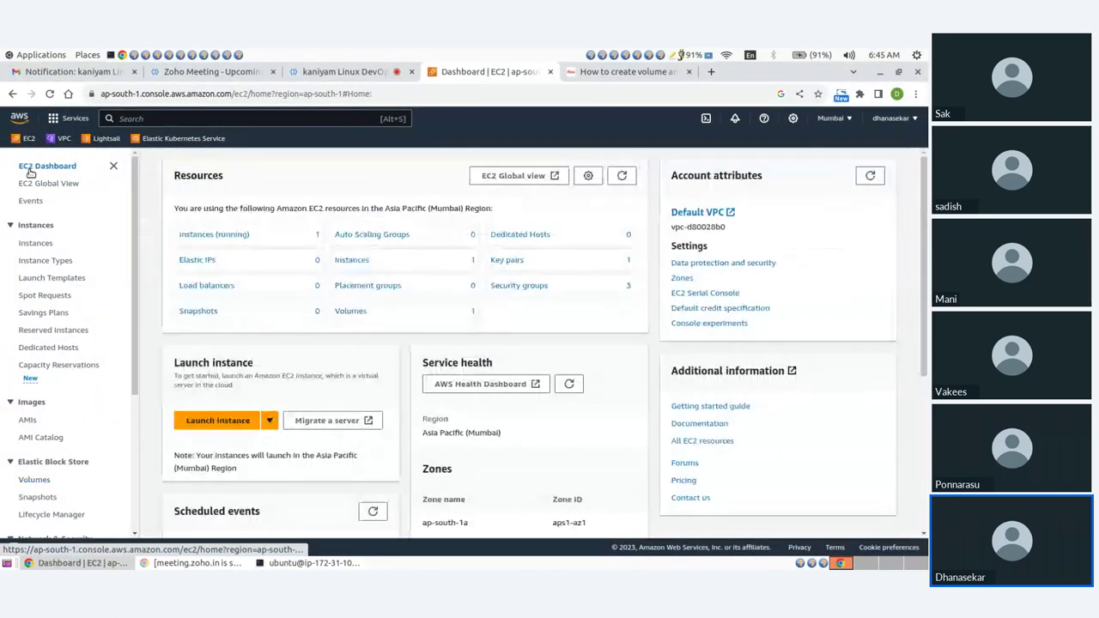
pyautogui.click(344, 264)
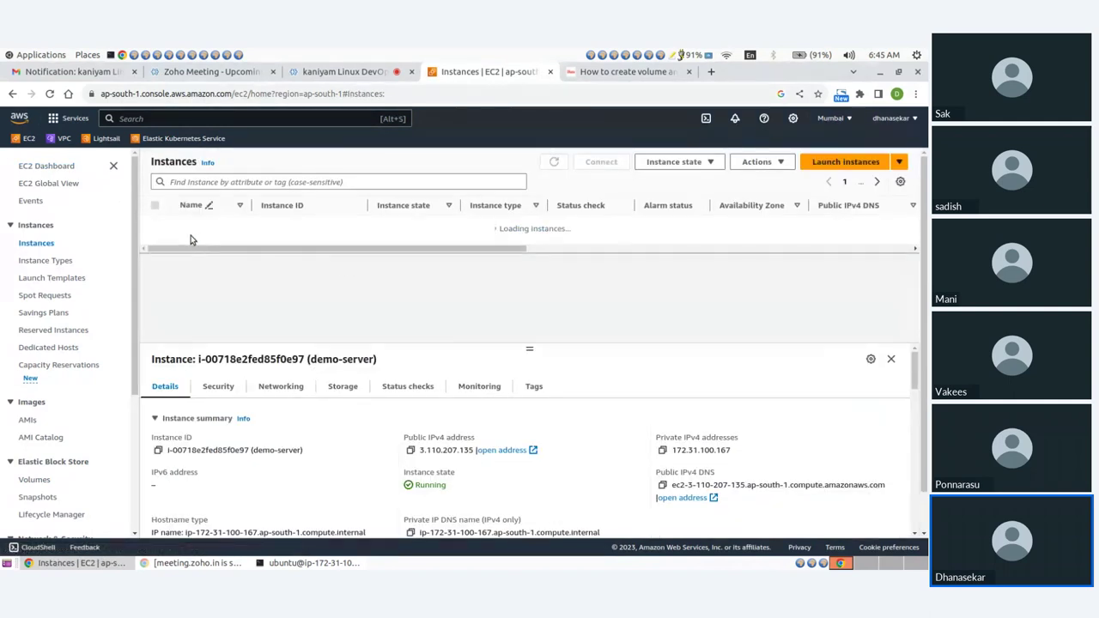
pyautogui.click(668, 163)
pyautogui.click(658, 218)
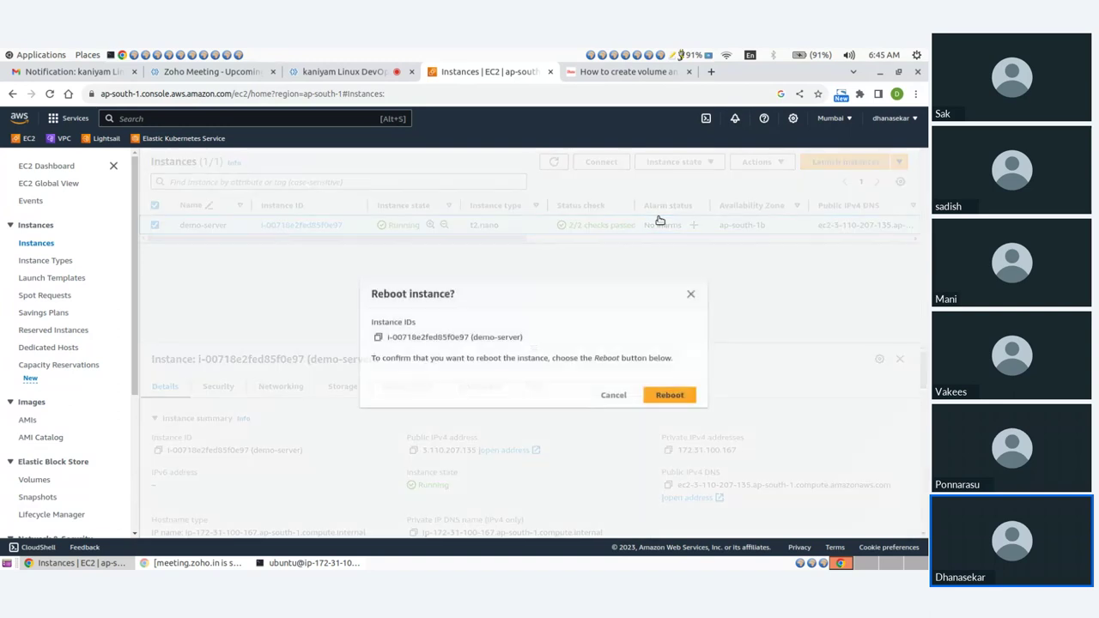
pyautogui.click(669, 396)
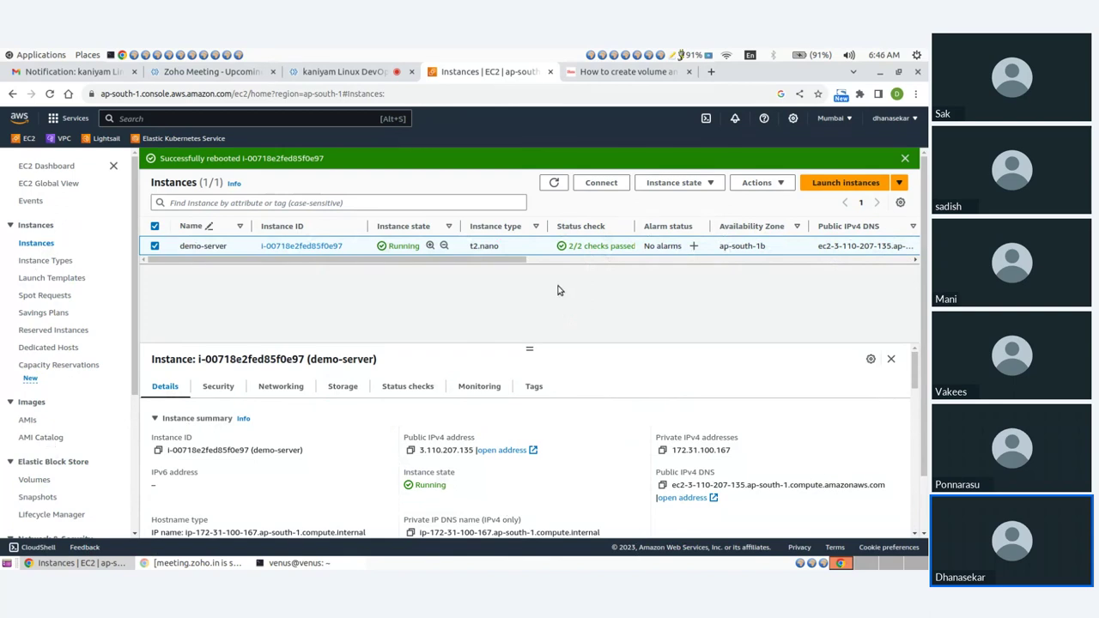
# Dismiss the reboot notice, switch to the terminal and examine the /dev/xvdf line in the earlier df -Th output.
pyautogui.click(905, 162)
pyautogui.click(296, 563)
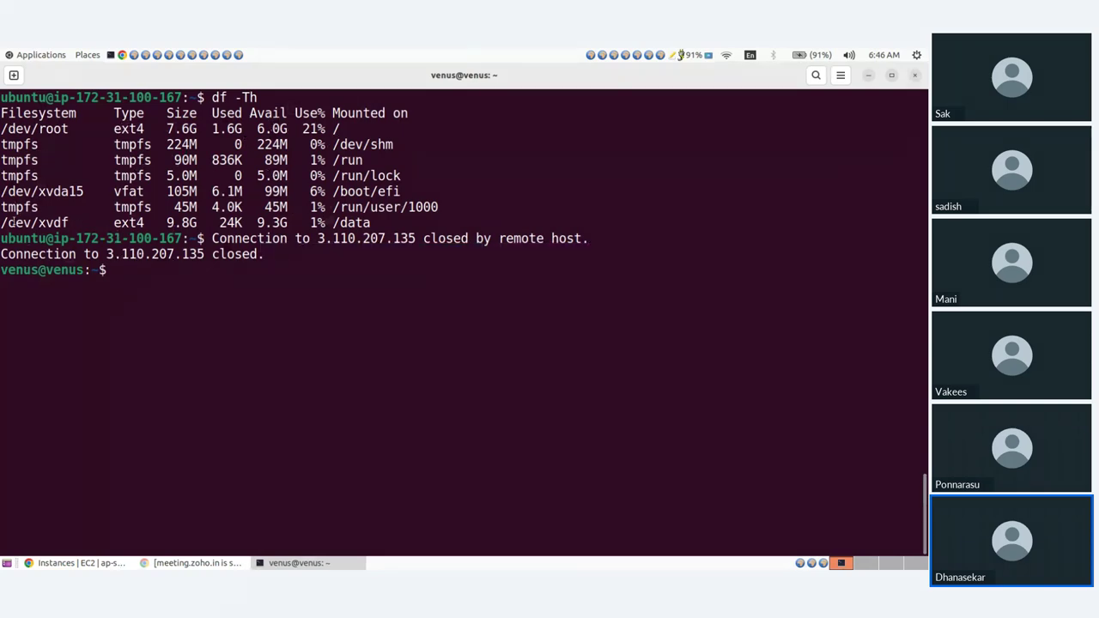
pyautogui.moveTo(11, 222)
pyautogui.mouseDown()
pyautogui.moveTo(380, 222)
pyautogui.moveTo(2, 239)
pyautogui.moveTo(4, 225)
pyautogui.mouseUp()
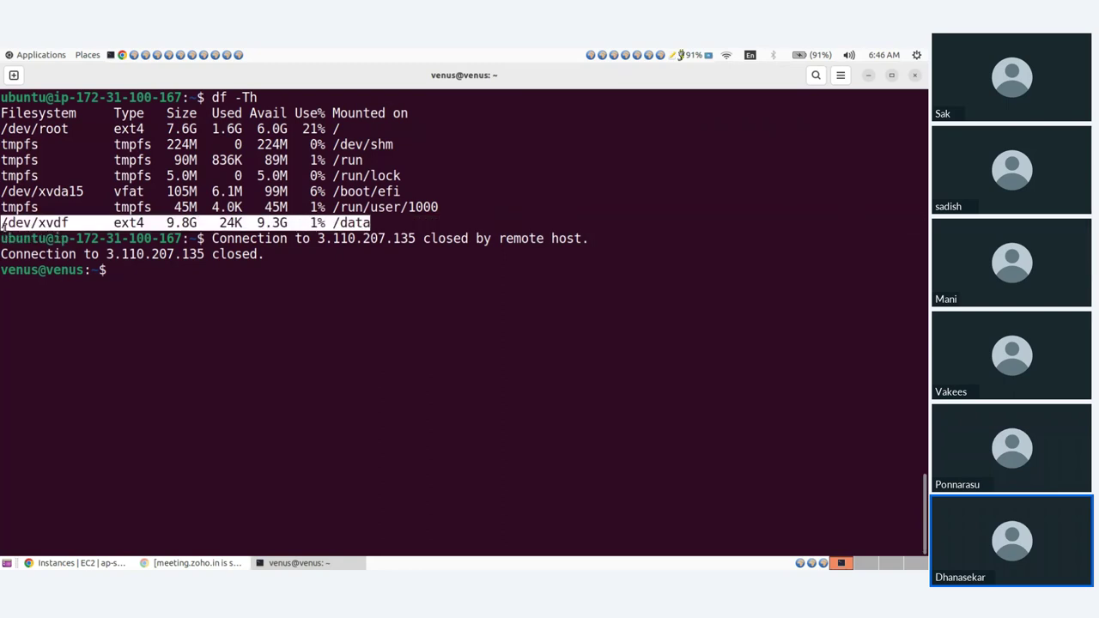
pyautogui.click(175, 272)
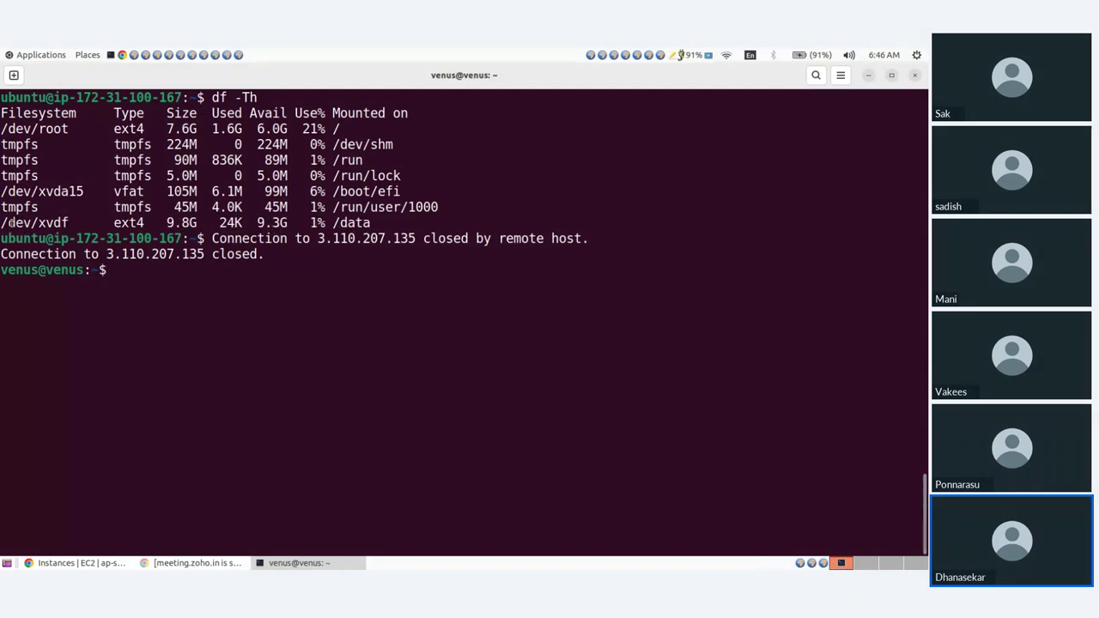
pyautogui.moveTo(2, 222); pyautogui.dragTo(371, 223)
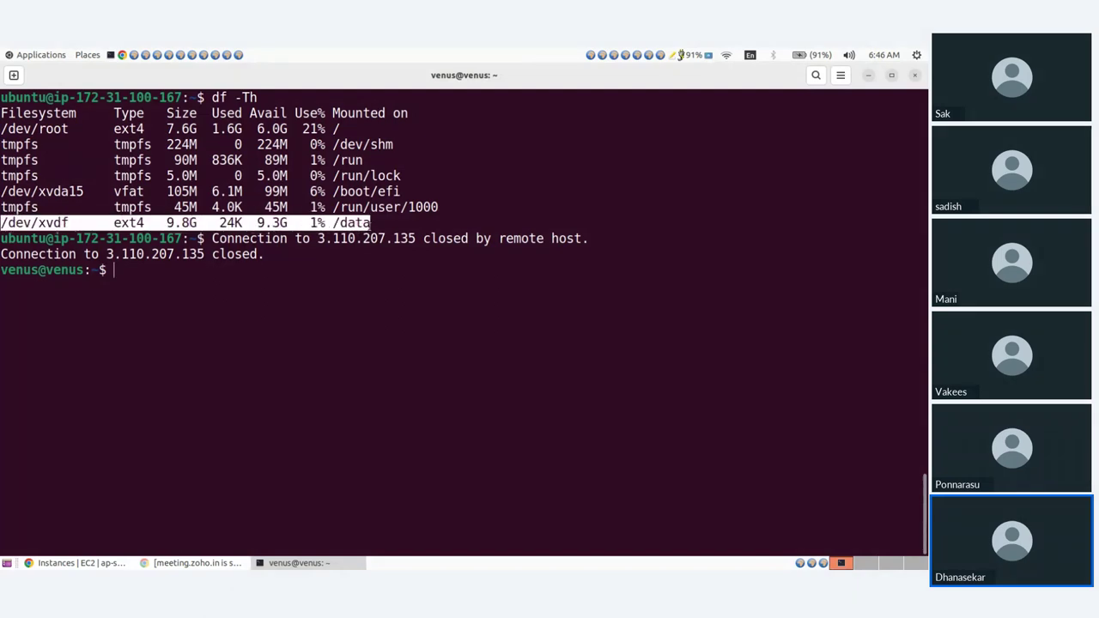
pyautogui.click(301, 266)
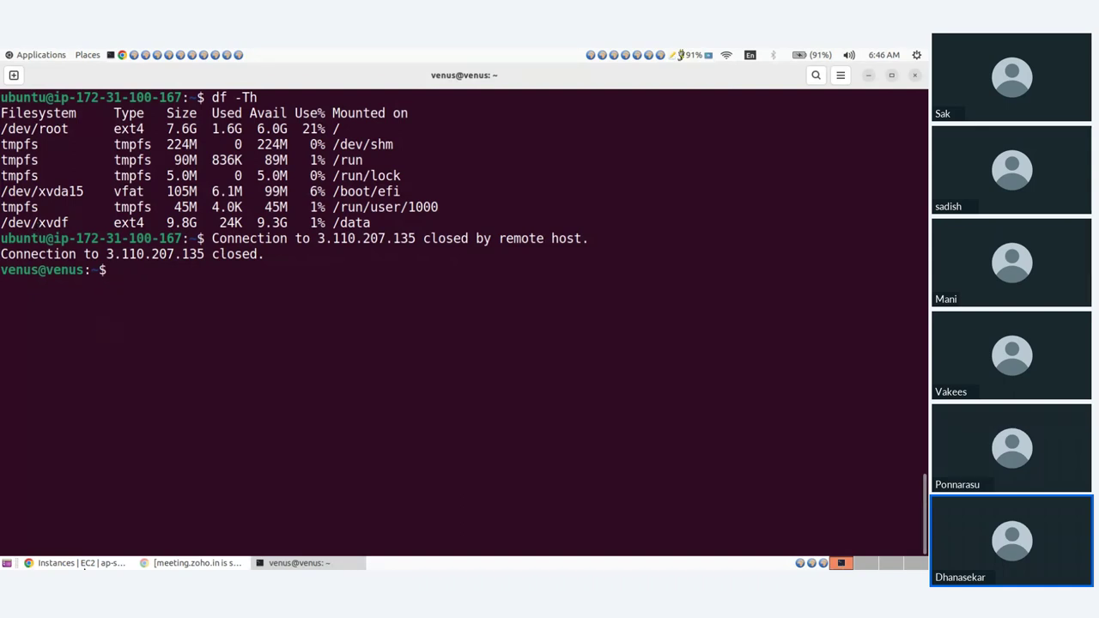
pyautogui.click(77, 563)
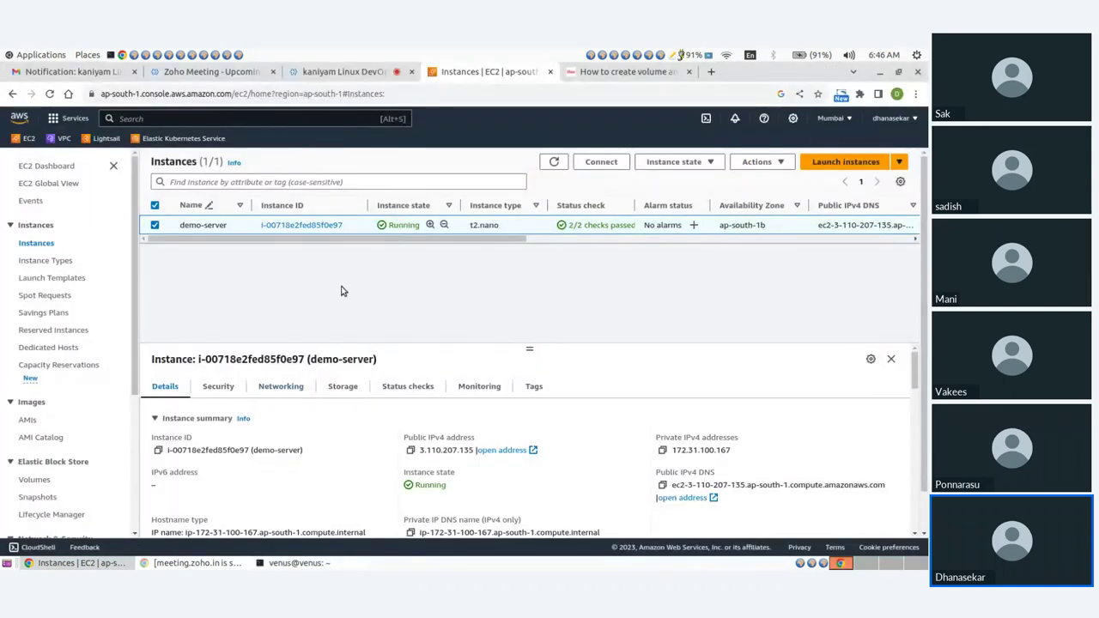
pyautogui.click(555, 162)
pyautogui.click(294, 225)
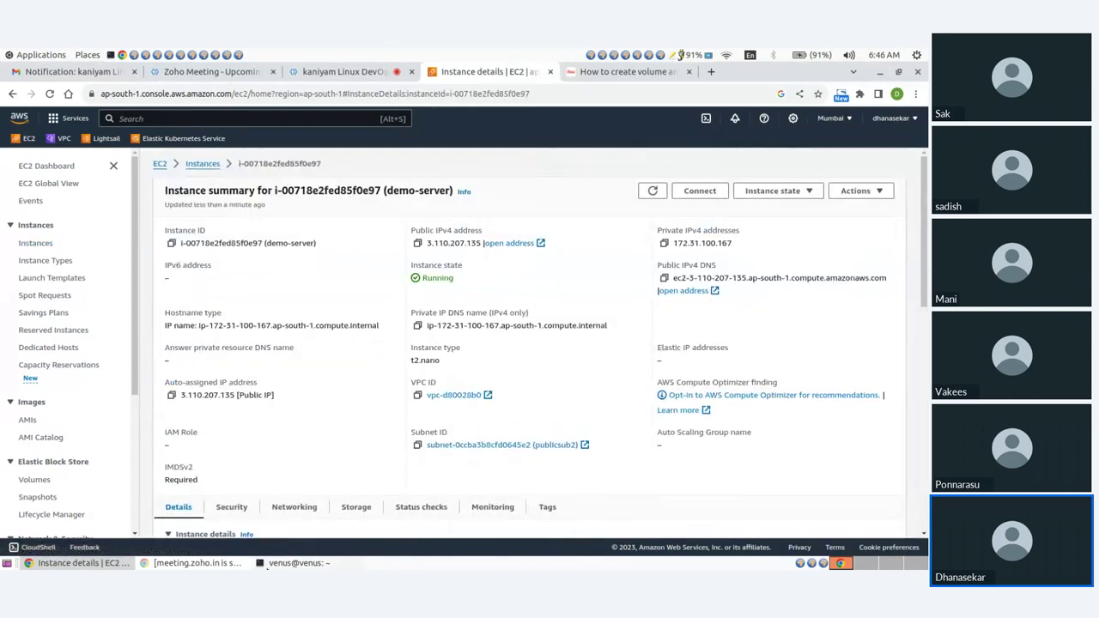
pyautogui.click(288, 563)
pyautogui.press('Up')
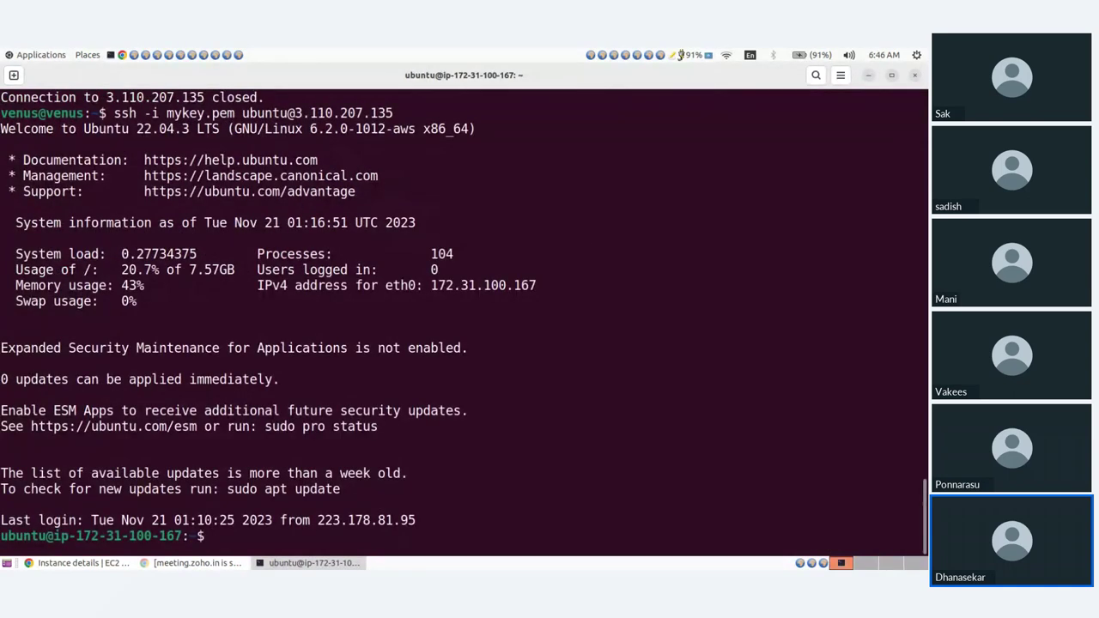
# Clear the terminal and list the mounted file systems with df -Th to check whether /dev/xvdf is mounted.
pyautogui.hotkey('ctrl', 'l')
pyautogui.write('df -')
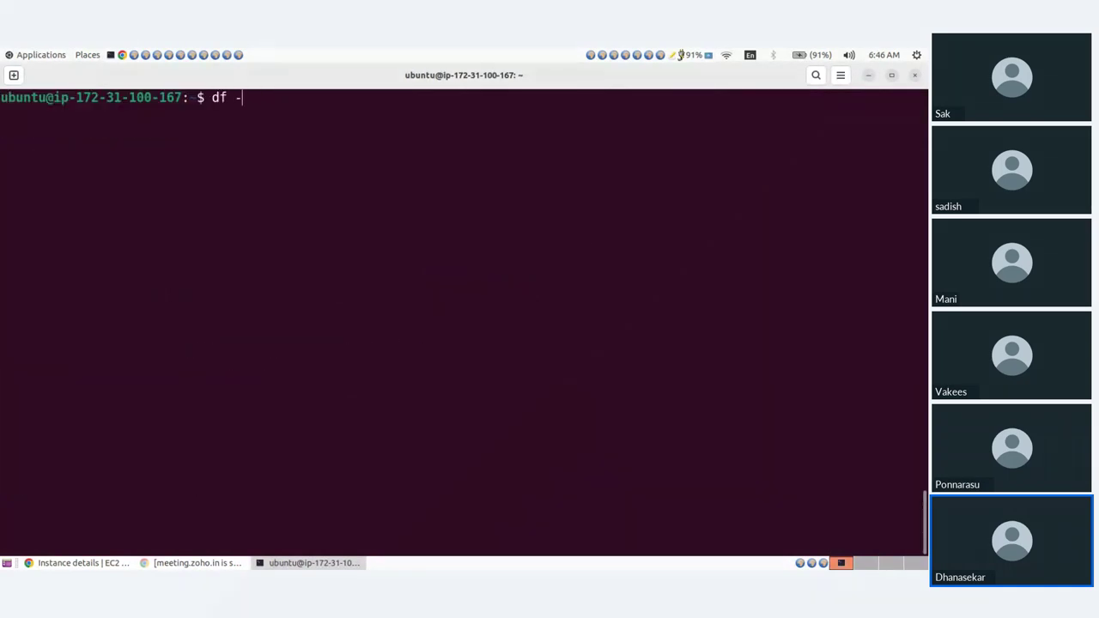
pyautogui.write('Th')
pyautogui.press('Return')
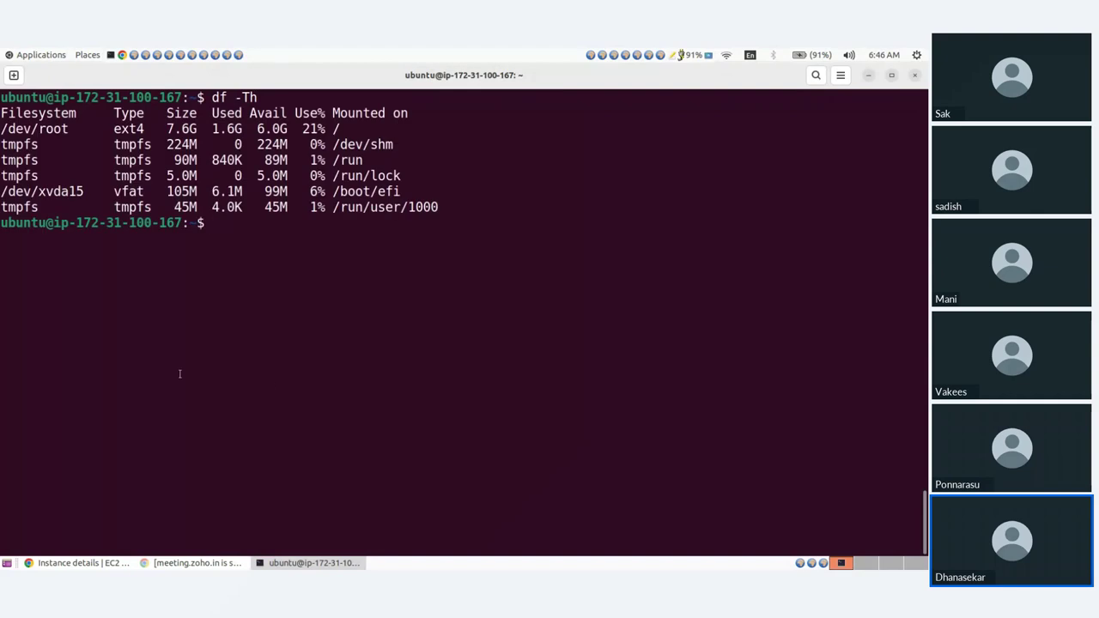
pyautogui.moveTo(31, 209); pyautogui.dragTo(360, 209)
pyautogui.click(351, 289)
# Back up the file system table with sudo cp /etc/fstab /etc/fstab.bak.
pyautogui.write('sudo cp ')
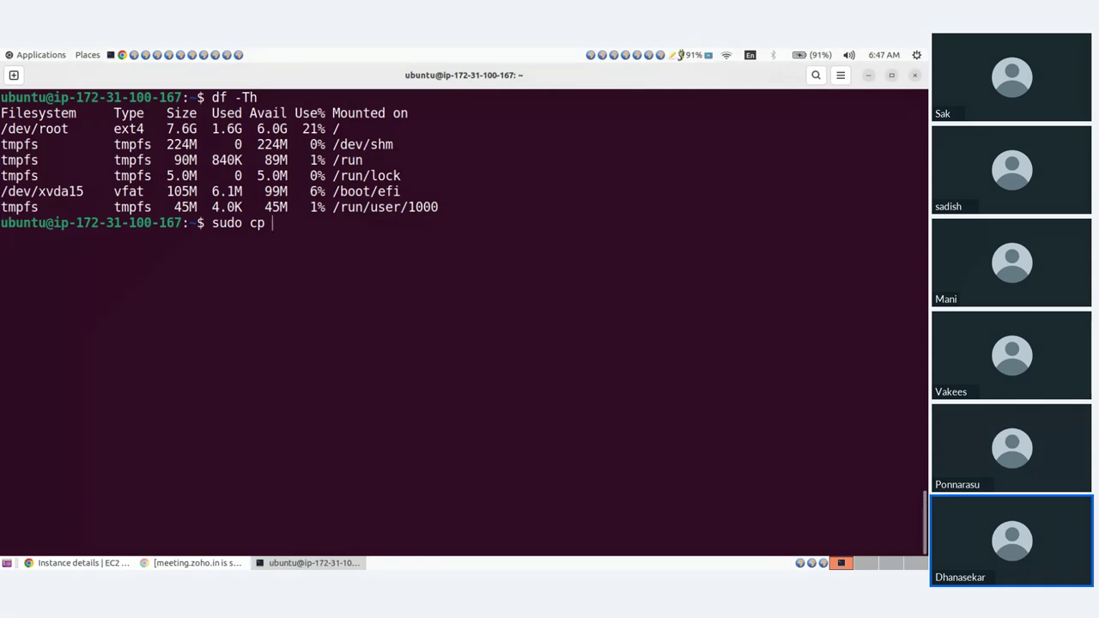
pyautogui.write('/etc/fstab /e')
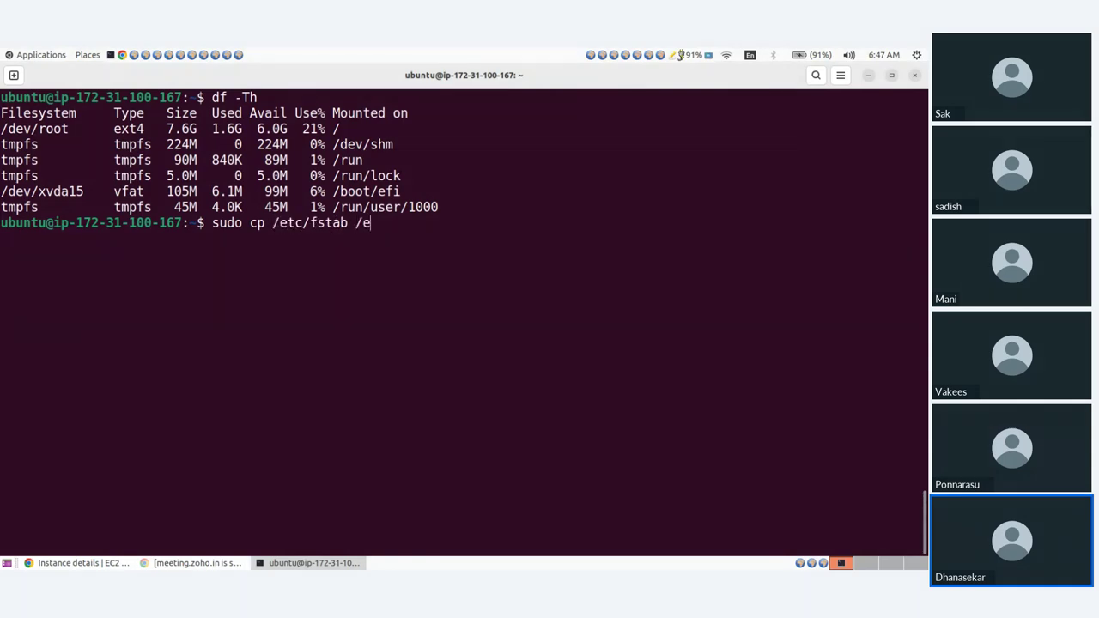
pyautogui.write('tc/fstab')
pyautogui.press('BackSpace')
pyautogui.write('.bak')
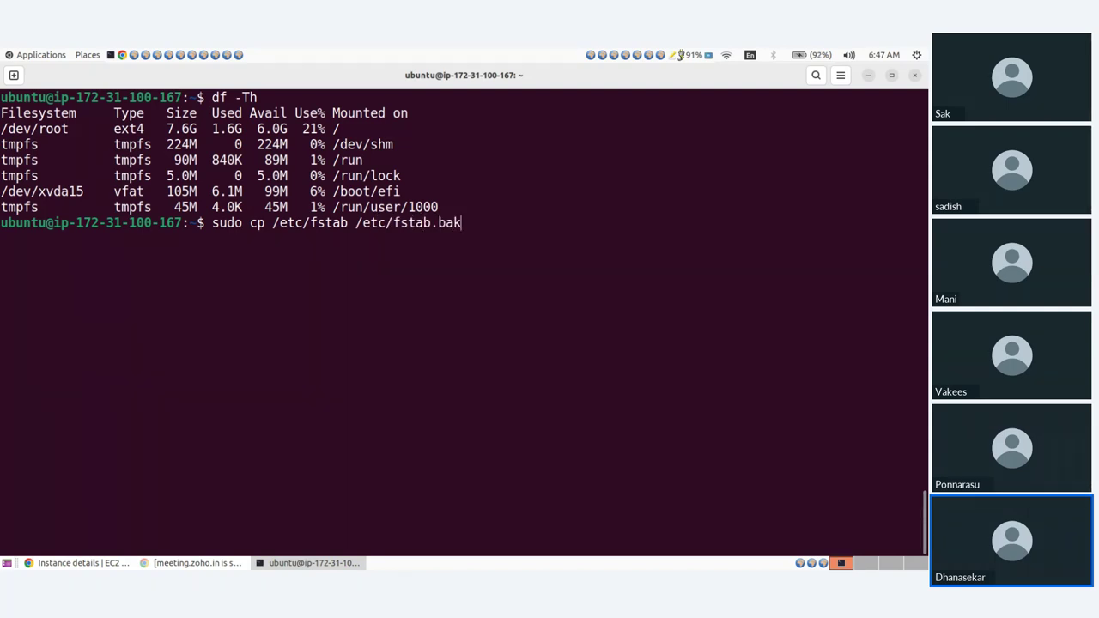
pyautogui.press('Return')
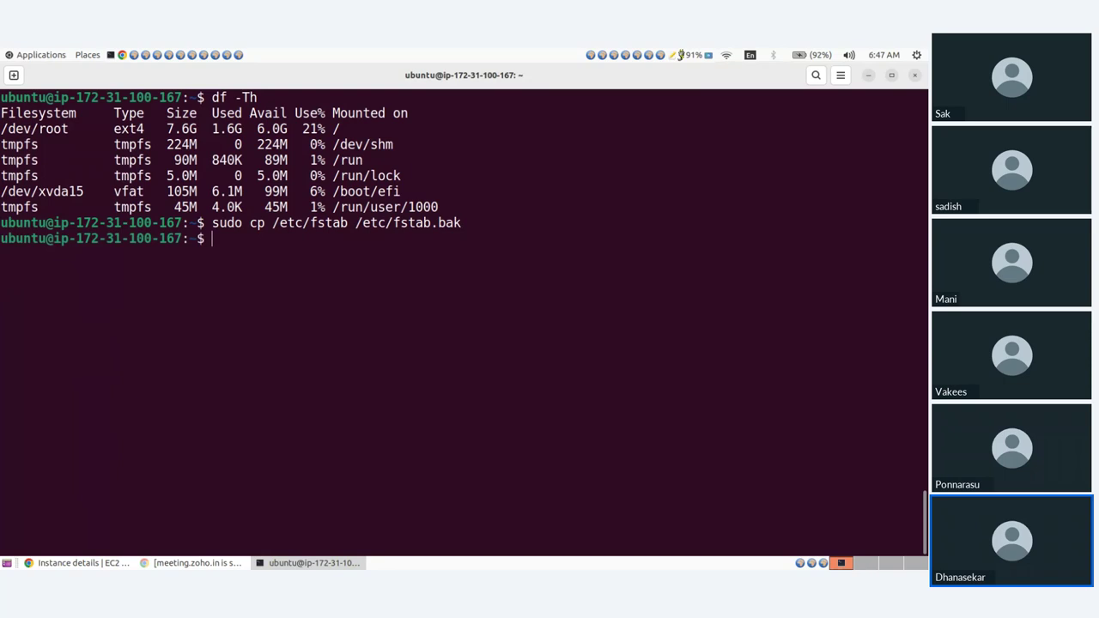
# Open /etc/fstab in vim with sudo, add an empty line after the last entry, and save and quit.
pyautogui.write('sudo vim /etc/fstab')
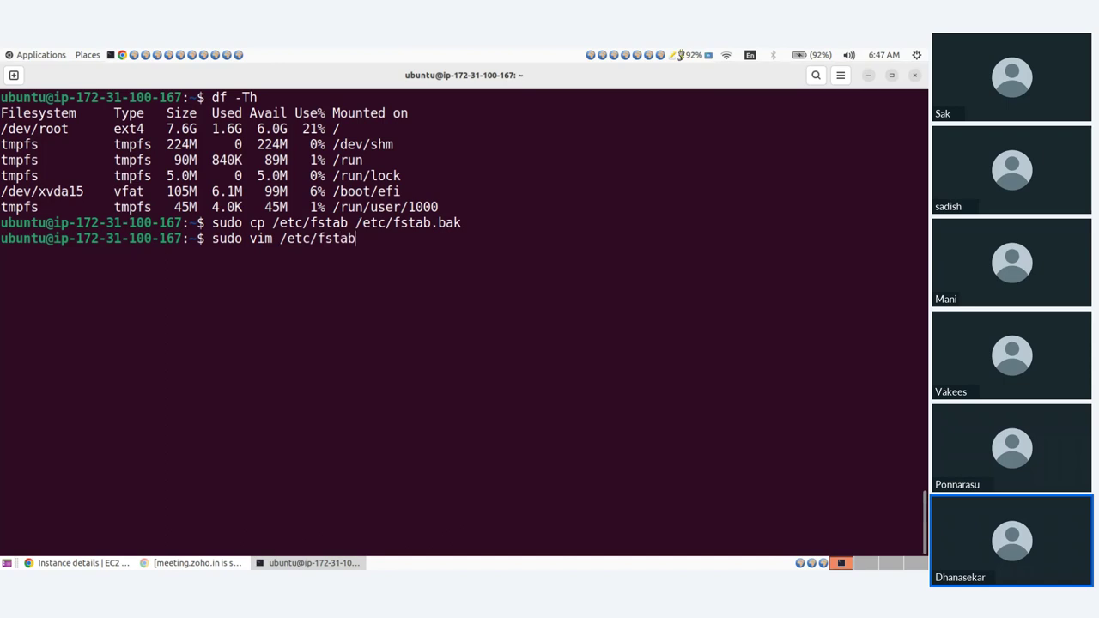
pyautogui.press('Return')
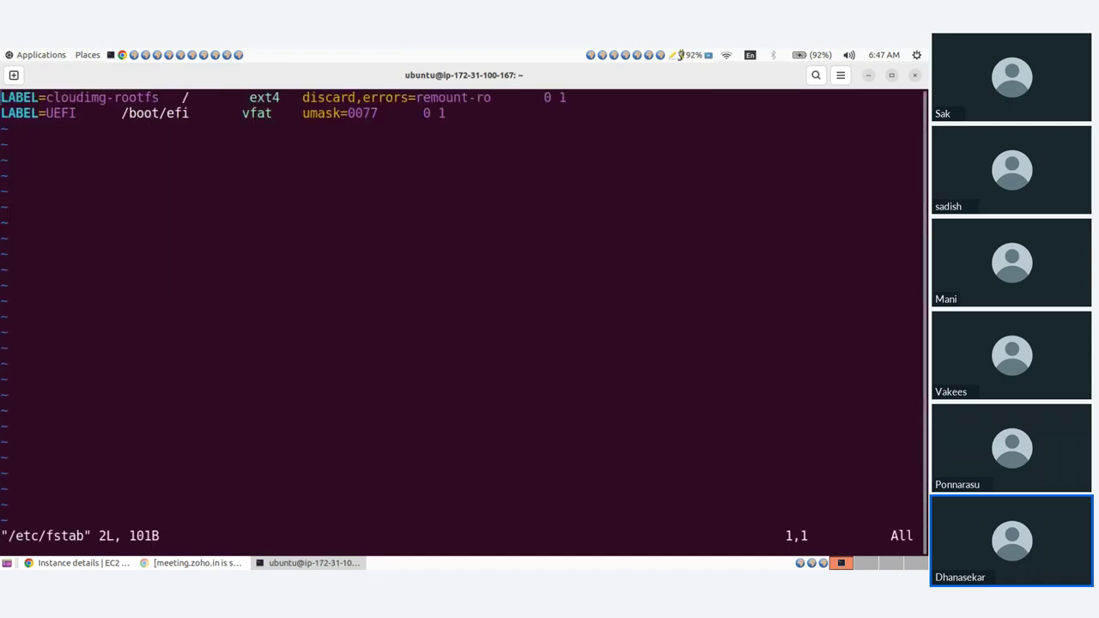
pyautogui.press('i')
pyautogui.press('Down')
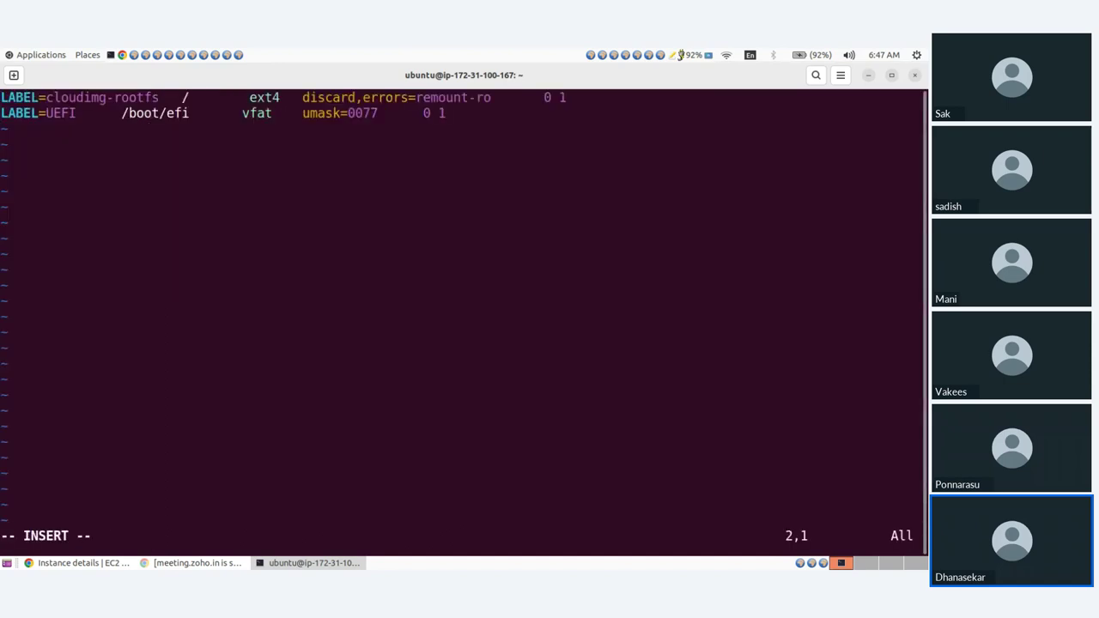
pyautogui.write('i')
pyautogui.press('End')
pyautogui.press('Return')
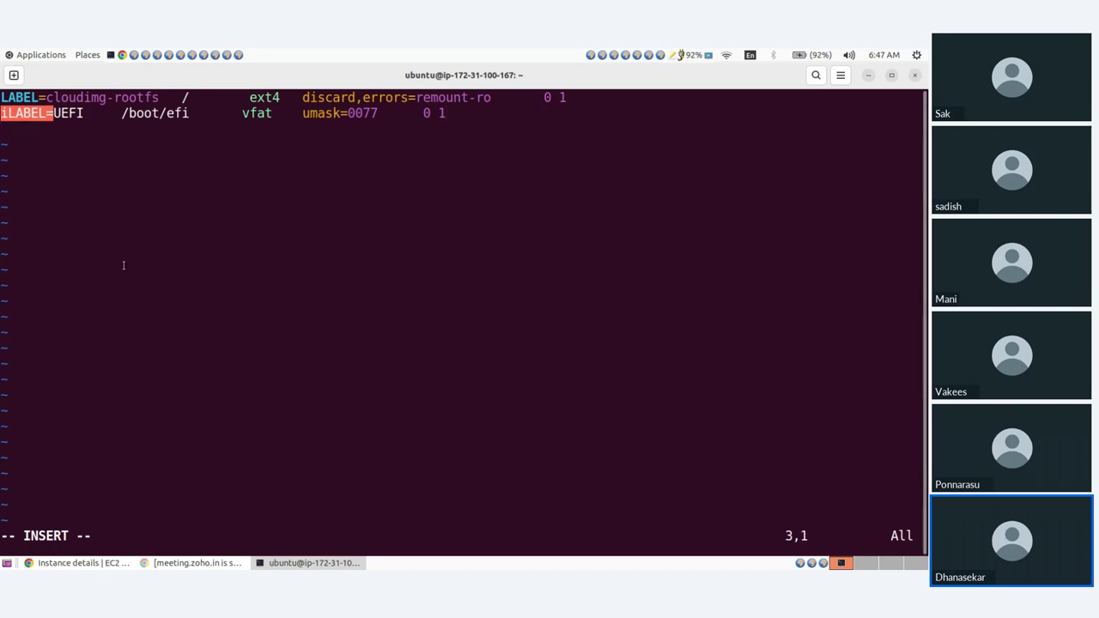
pyautogui.press('Escape')
pyautogui.write(':wq!')
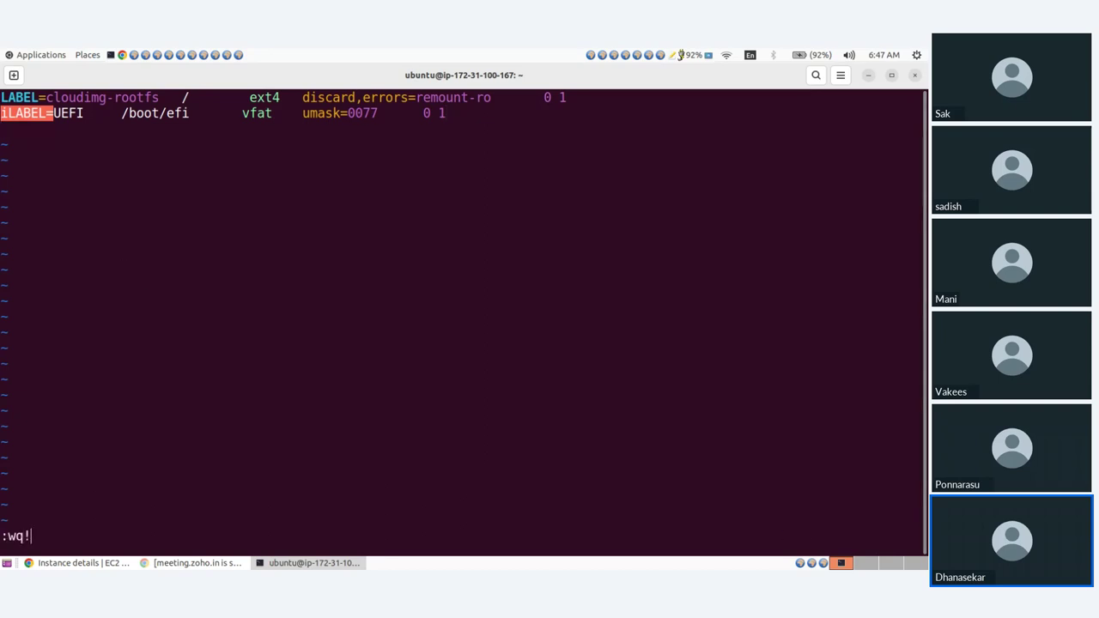
pyautogui.press('Return')
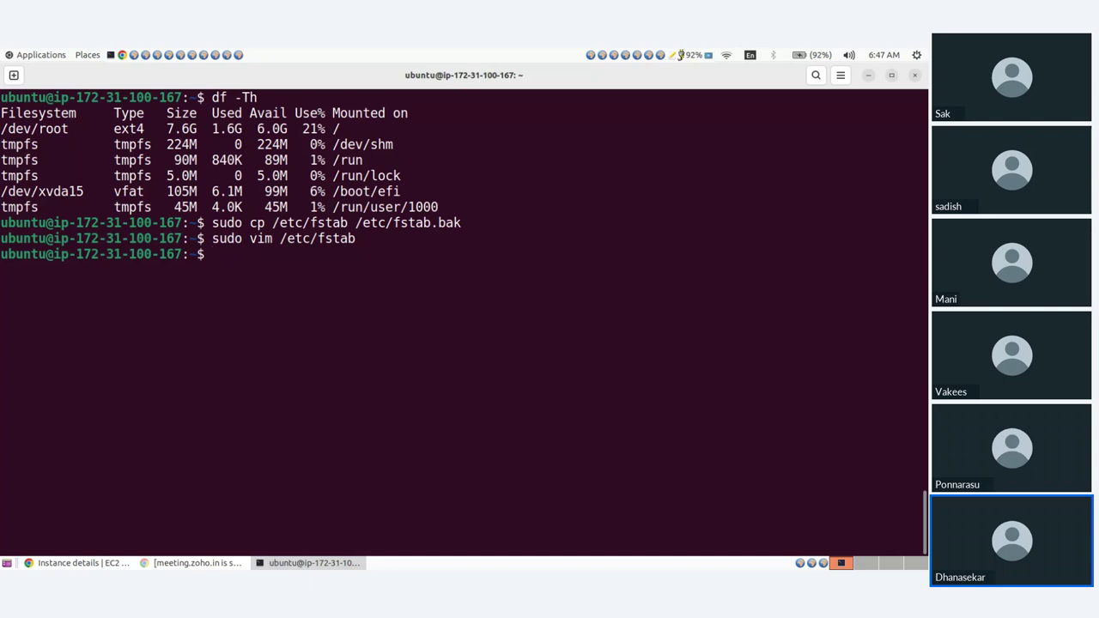
# List the block device attributes with sudo blkid and examine the UUID and device name of /dev/xvdf.
pyautogui.write('sudo blkid')
pyautogui.press('Return')
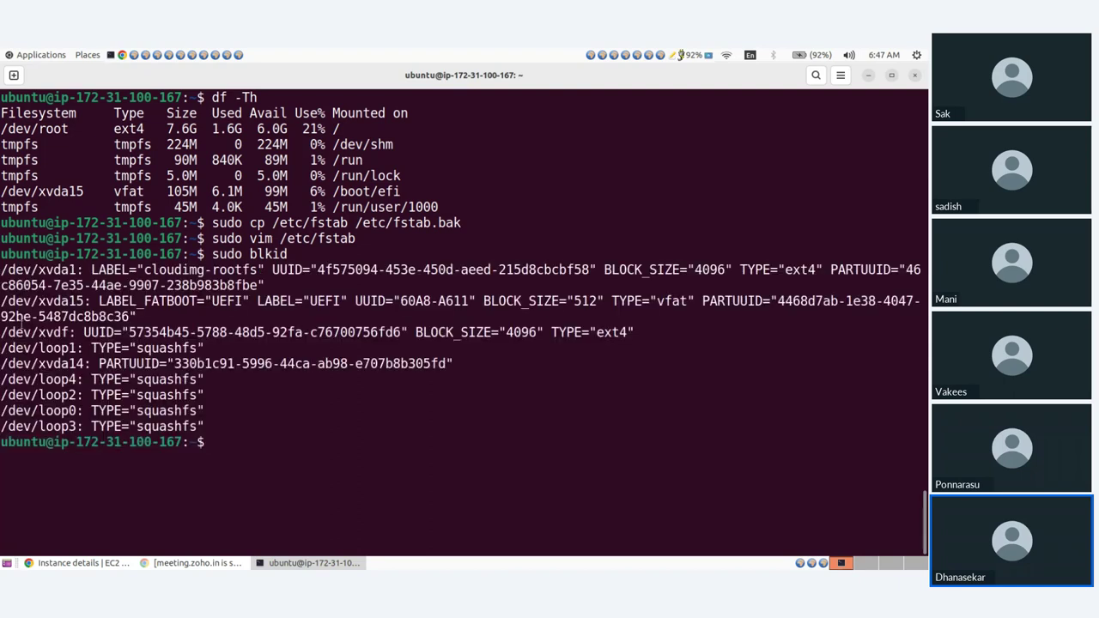
pyautogui.moveTo(2, 331); pyautogui.dragTo(311, 335)
pyautogui.tripleClick(139, 335)
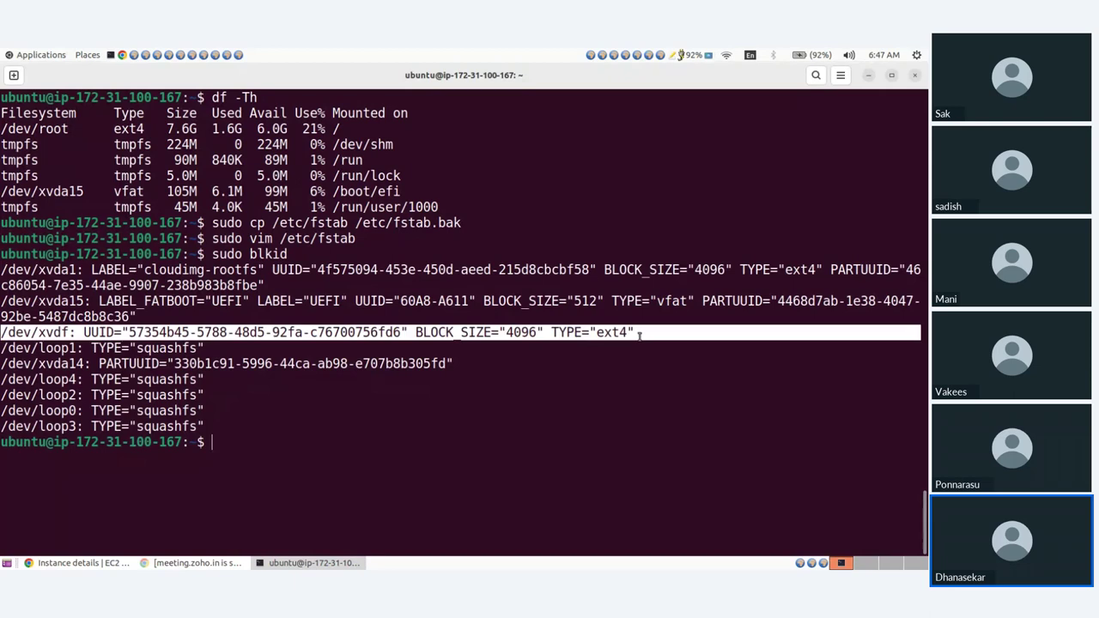
pyautogui.click(140, 335)
pyautogui.moveTo(83, 333); pyautogui.dragTo(409, 333)
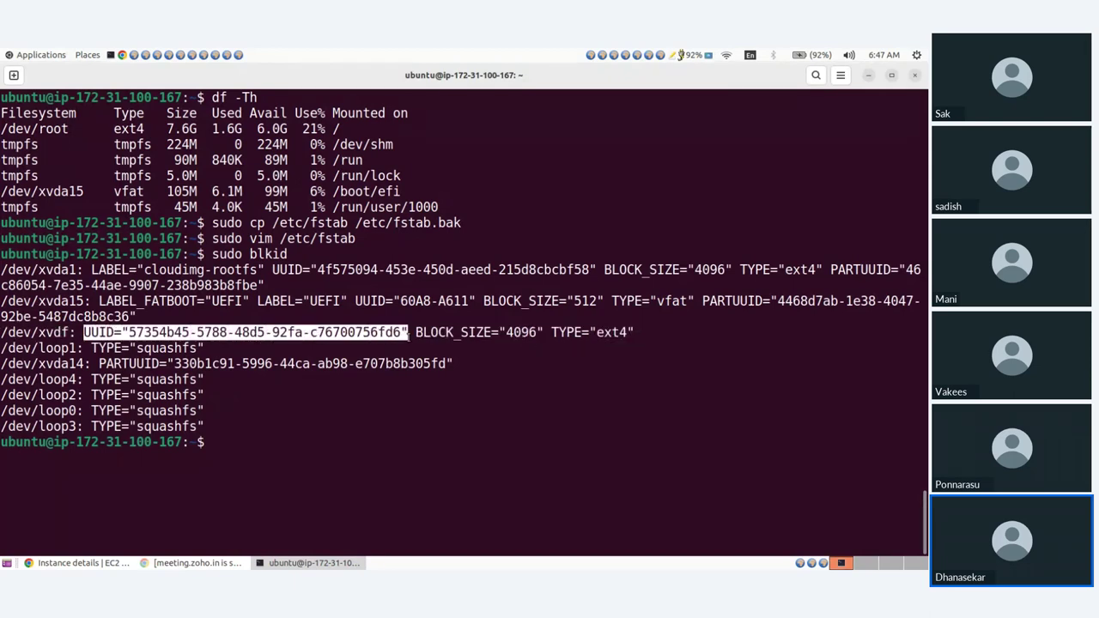
pyautogui.moveTo(1, 333); pyautogui.dragTo(68, 333)
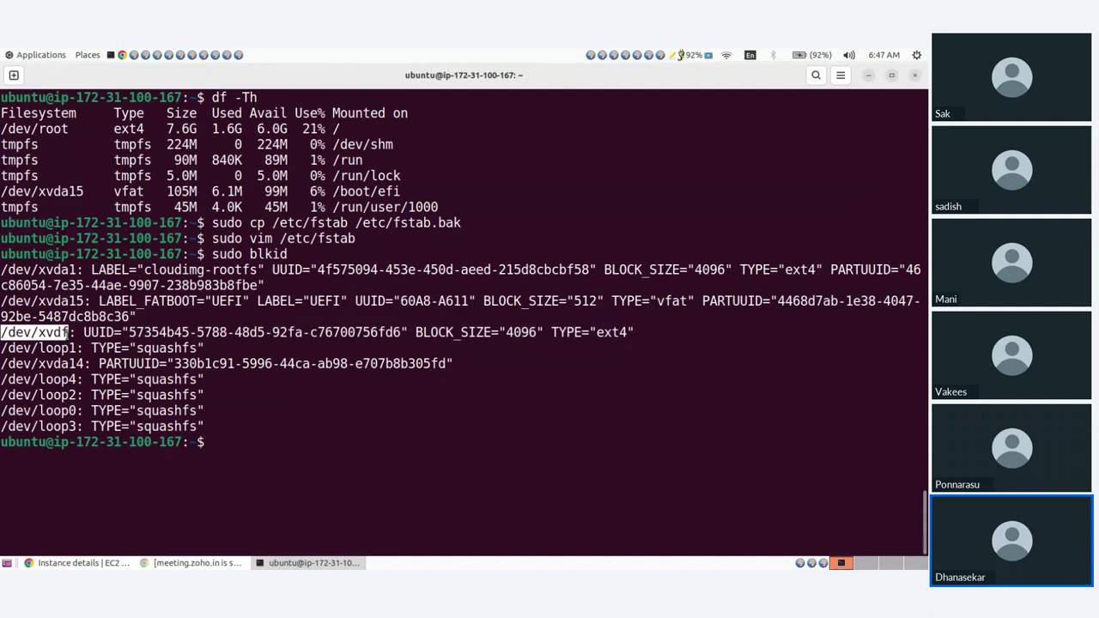
pyautogui.click(67, 333)
pyautogui.moveTo(1, 333); pyautogui.dragTo(68, 333)
# Reopen /etc/fstab in vim with sudo and start an entry on the empty last line with device /dev/xvdf and mount point /data.
pyautogui.write('sudo vim /etc/fstab')
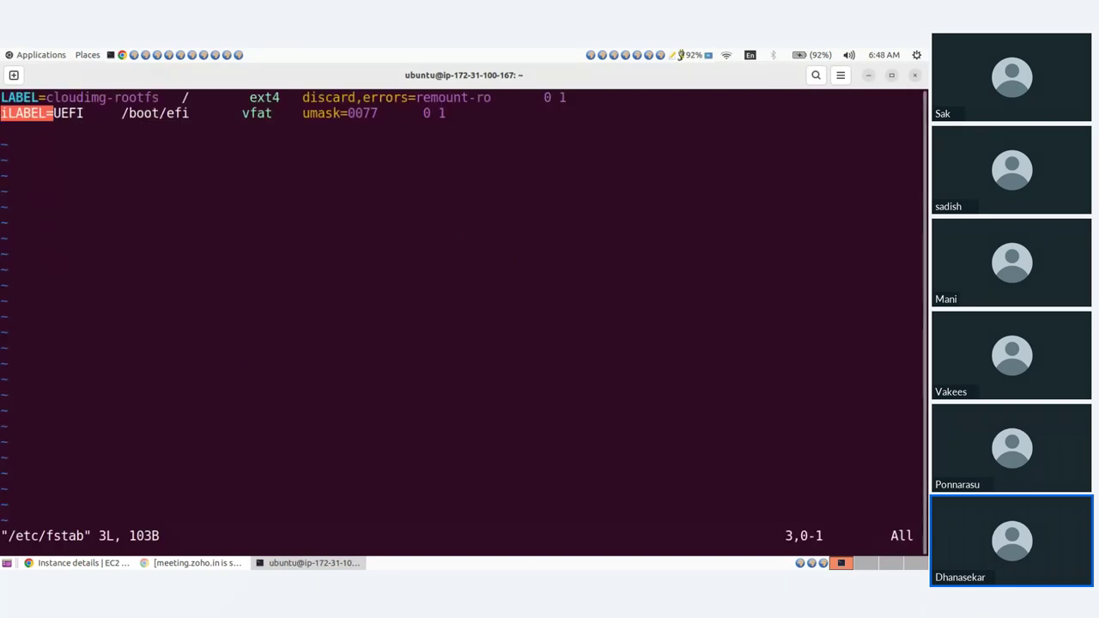
pyautogui.write('i')
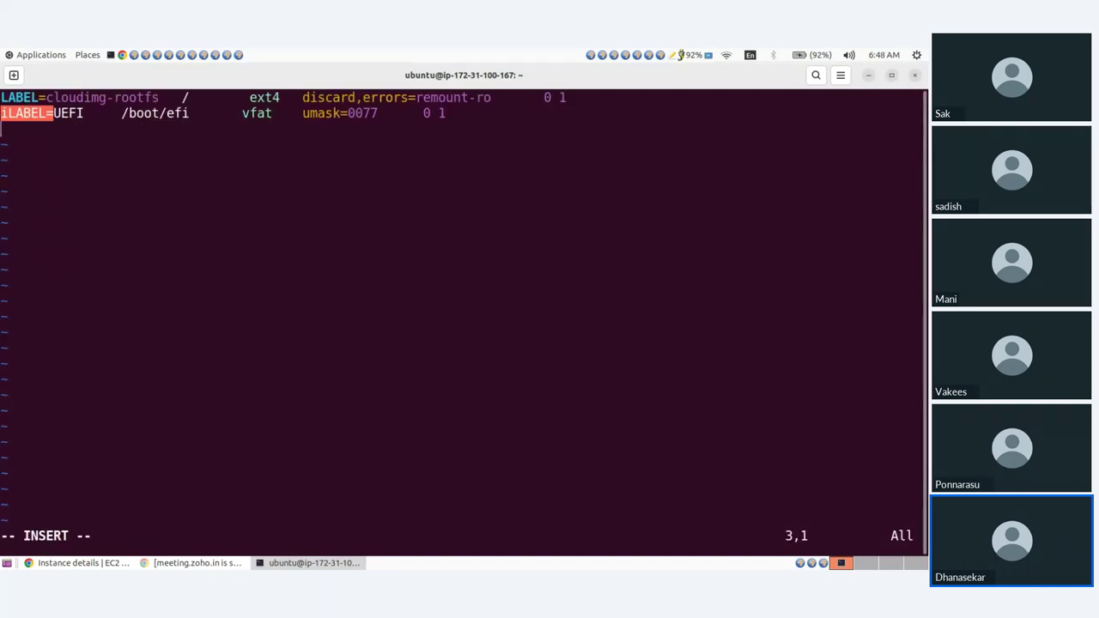
pyautogui.write('/dev/xvdf')
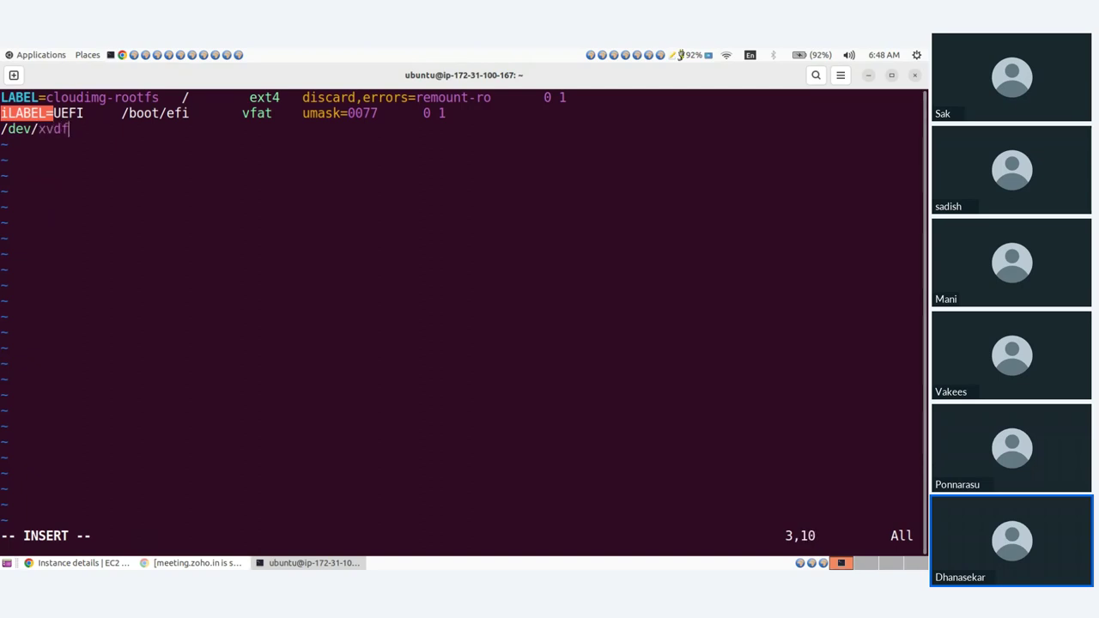
pyautogui.press('Tab')
pyautogui.write('/da')
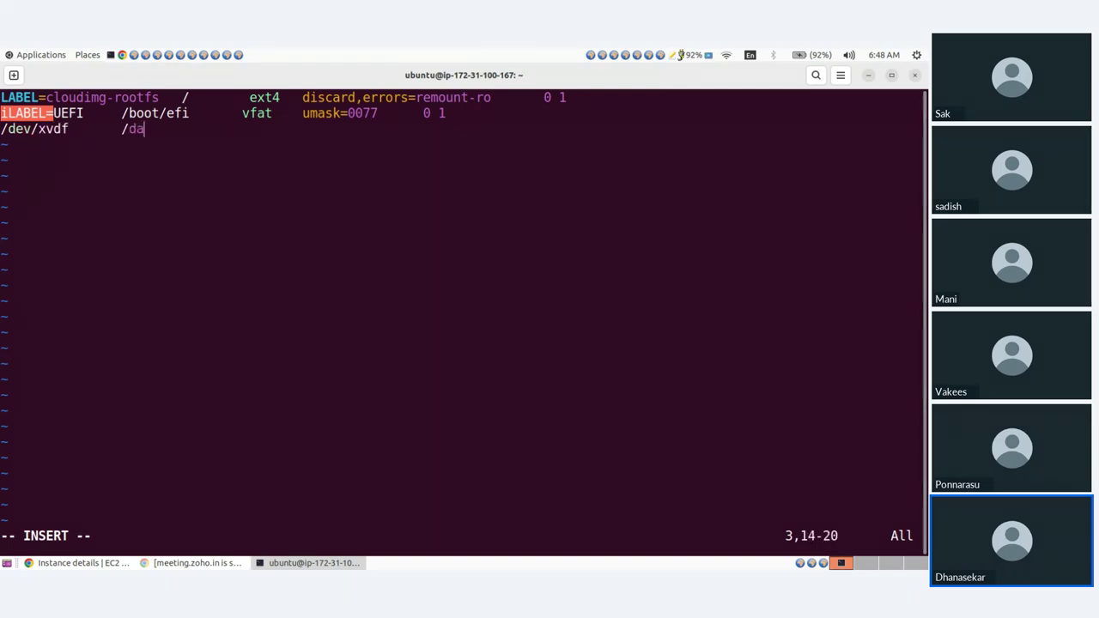
pyautogui.write('ta')
pyautogui.press('Tab')
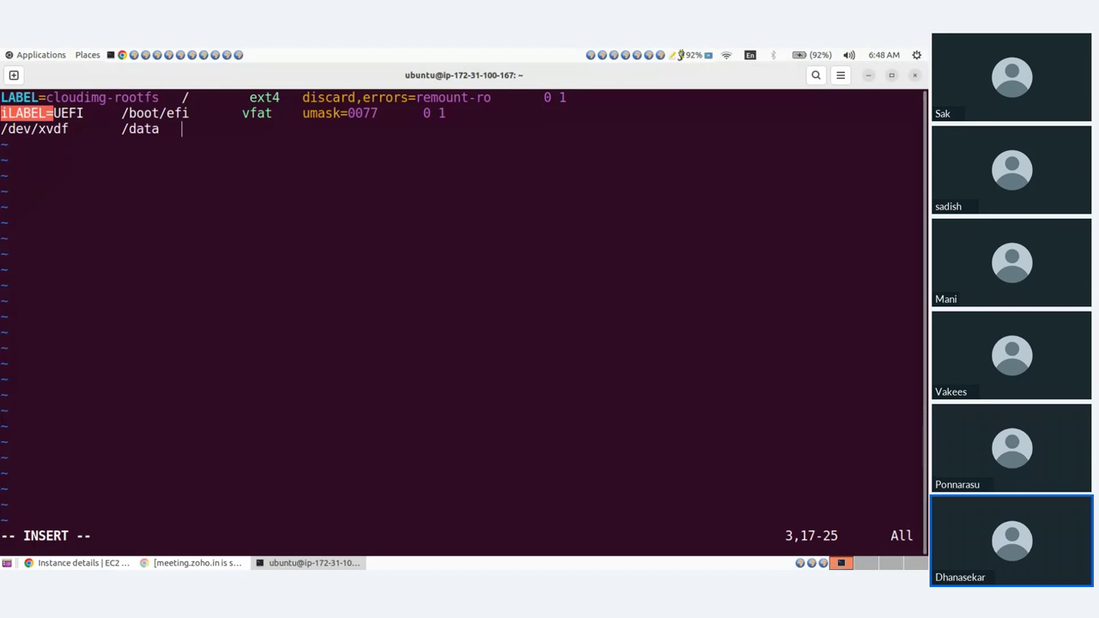
# Complete the /data entry with file system type ext4, options defaults,nofail and the values 0 2, and save and quit vim.
pyautogui.press('Tab')
pyautogui.write('ext')
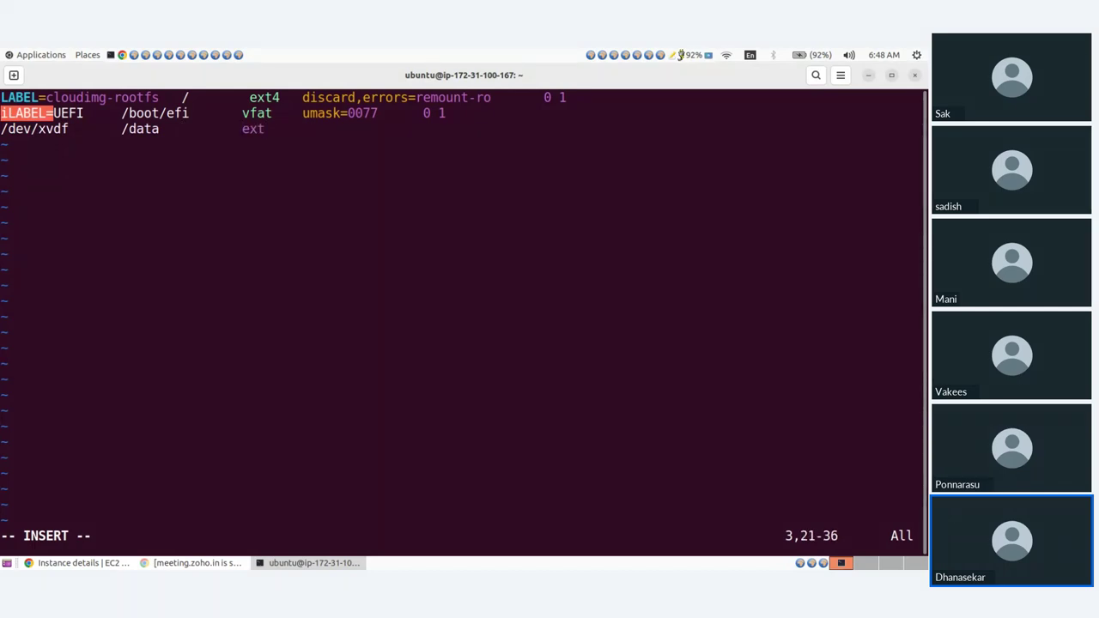
pyautogui.write('4')
pyautogui.press('Tab')
pyautogui.write('defaults')
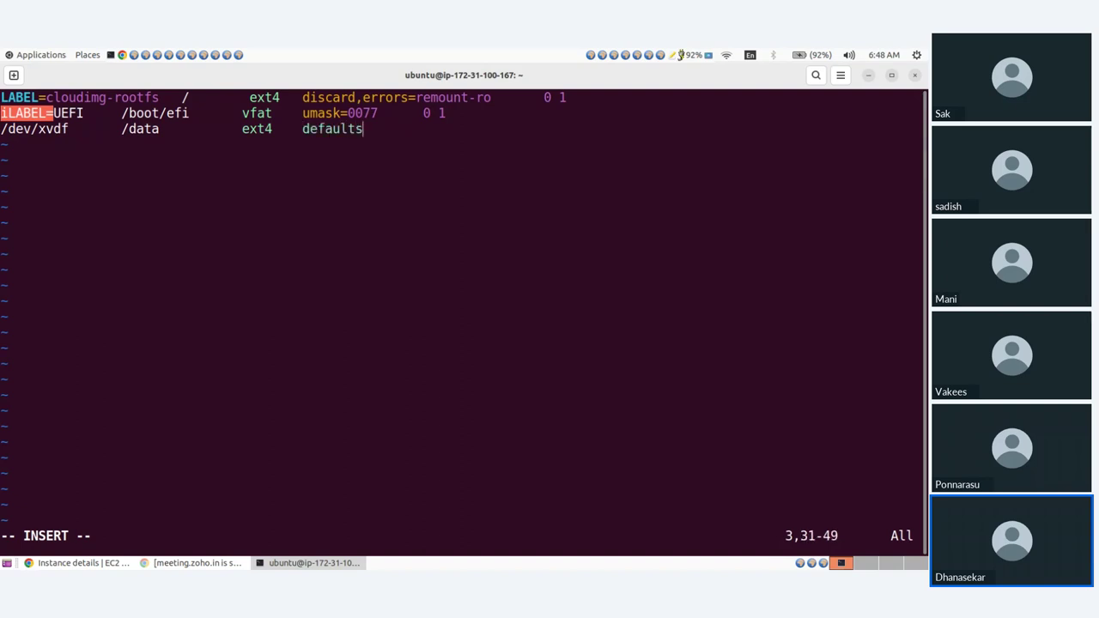
pyautogui.write(',nofail')
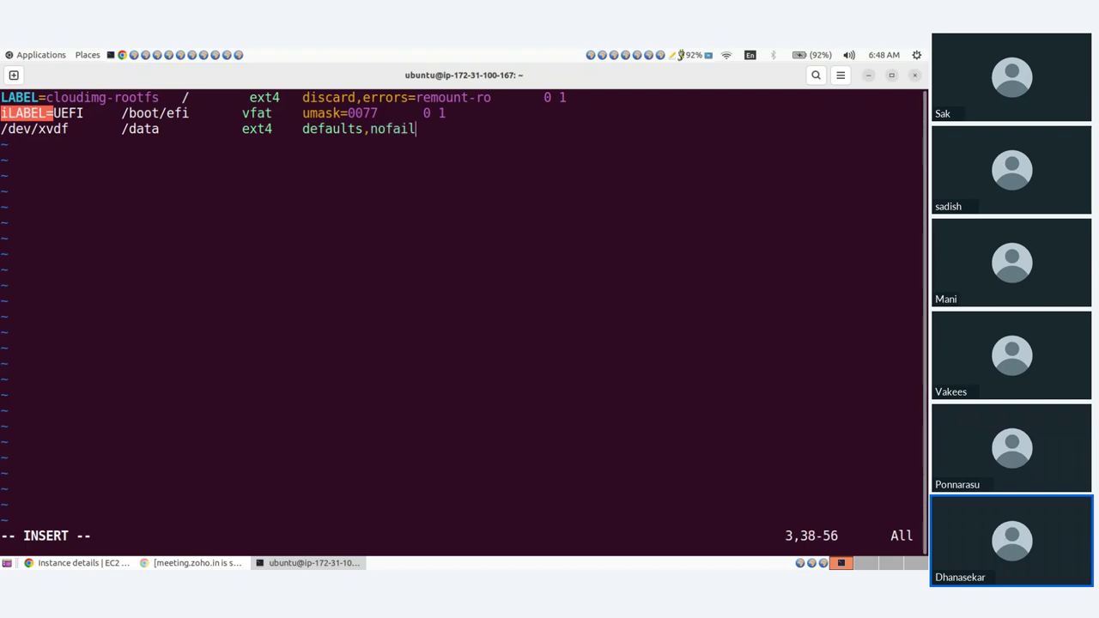
pyautogui.write(' 0 2')
pyautogui.press('Escape')
pyautogui.write(':wq!')
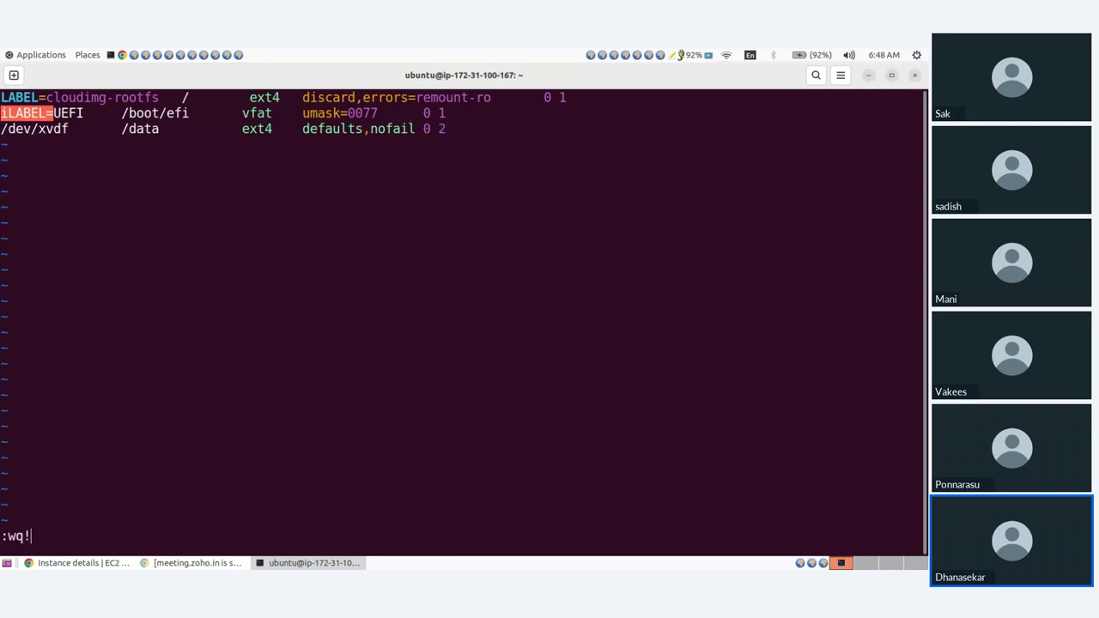
pyautogui.press('Return')
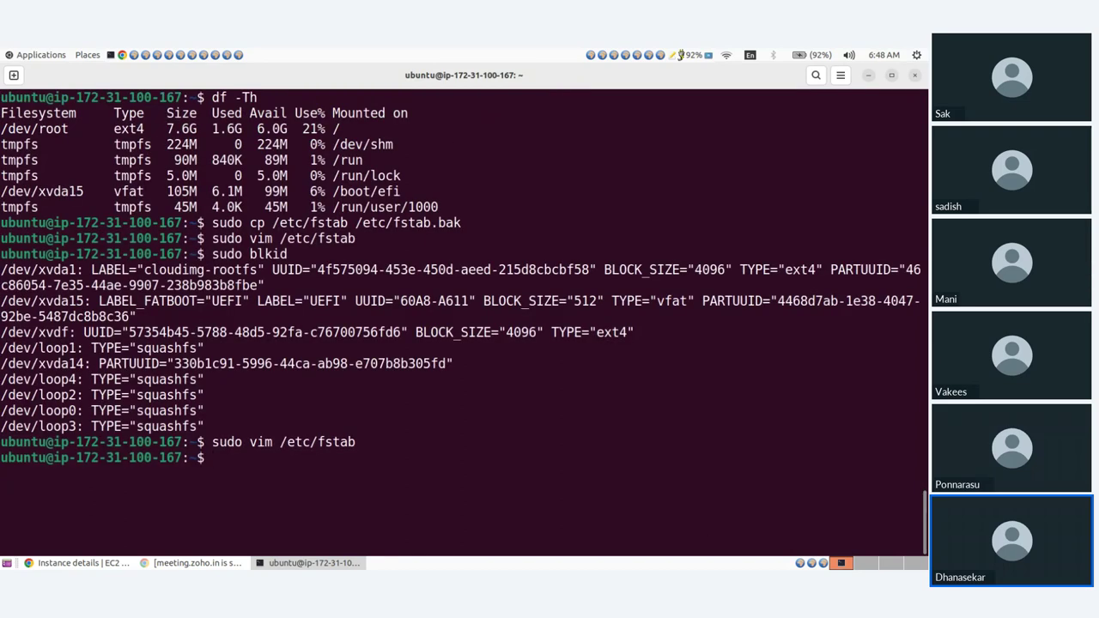
# List the mounted file systems with df -Th to check the mounts after the fstab edit.
pyautogui.write('df -')
pyautogui.press('BackSpace')
pyautogui.press('BackSpace')
pyautogui.press('BackSpace')
pyautogui.write('df -Th')
pyautogui.press('Return')
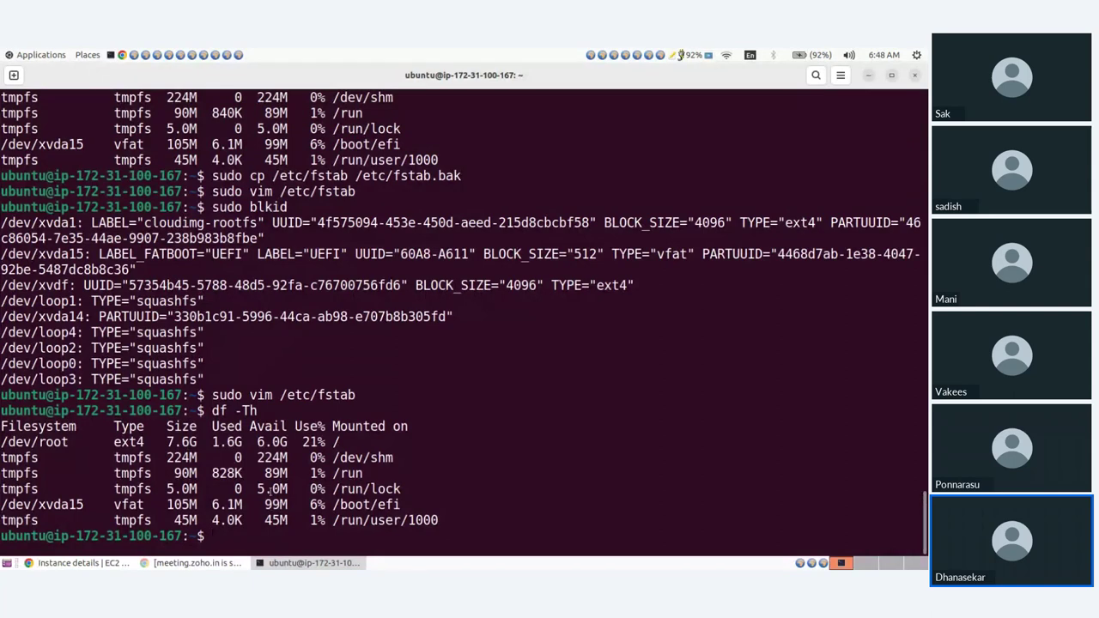
# Mount all file systems listed in /etc/fstab with sudo mount -a and clear the terminal screen.
pyautogui.write('sudo mount -a')
pyautogui.press('Return')
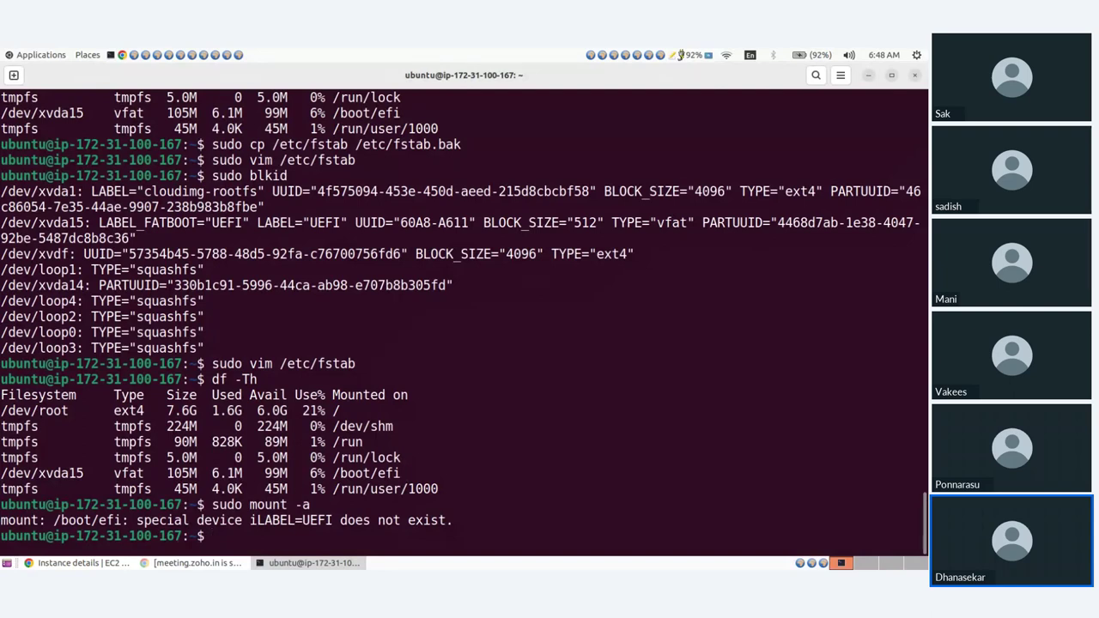
pyautogui.hotkey('ctrl', 'l')
pyautogui.press('Return')
pyautogui.press('Return')
pyautogui.press('Return')
# Unmount the volume with sudo umount /data and list the mounted file systems with df -Th.
pyautogui.press('Up')
pyautogui.press('Up')
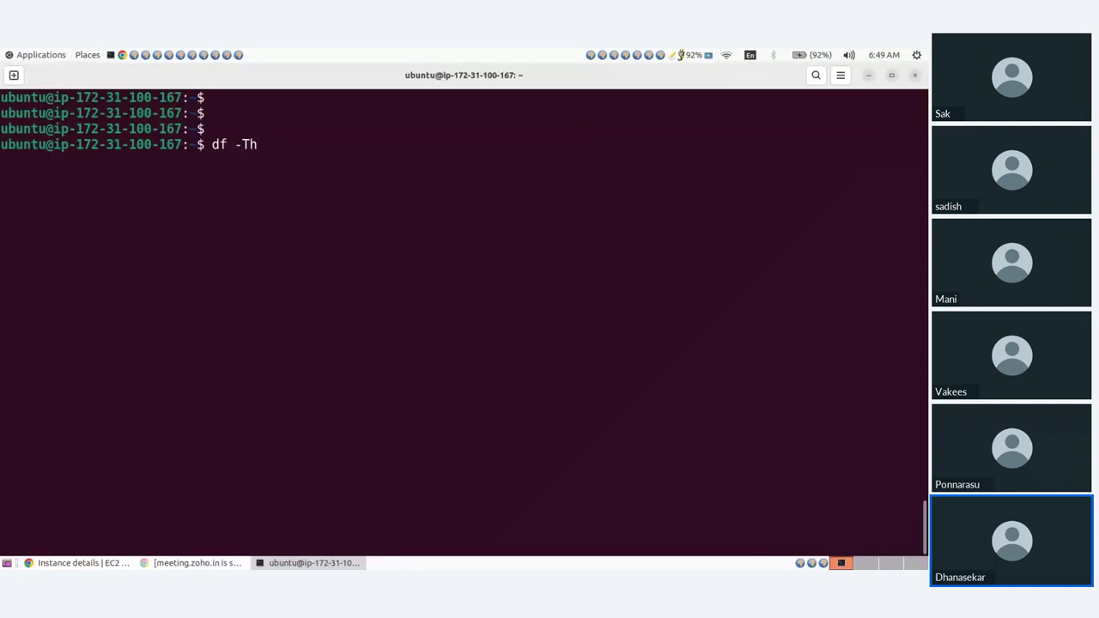
pyautogui.write('j')
pyautogui.press('BackSpace')
pyautogui.press('BackSpace')
pyautogui.press('BackSpace')
pyautogui.press('BackSpace')
pyautogui.press('BackSpace')
pyautogui.press('BackSpace')
pyautogui.press('BackSpace')
pyautogui.write('sudo umount ')
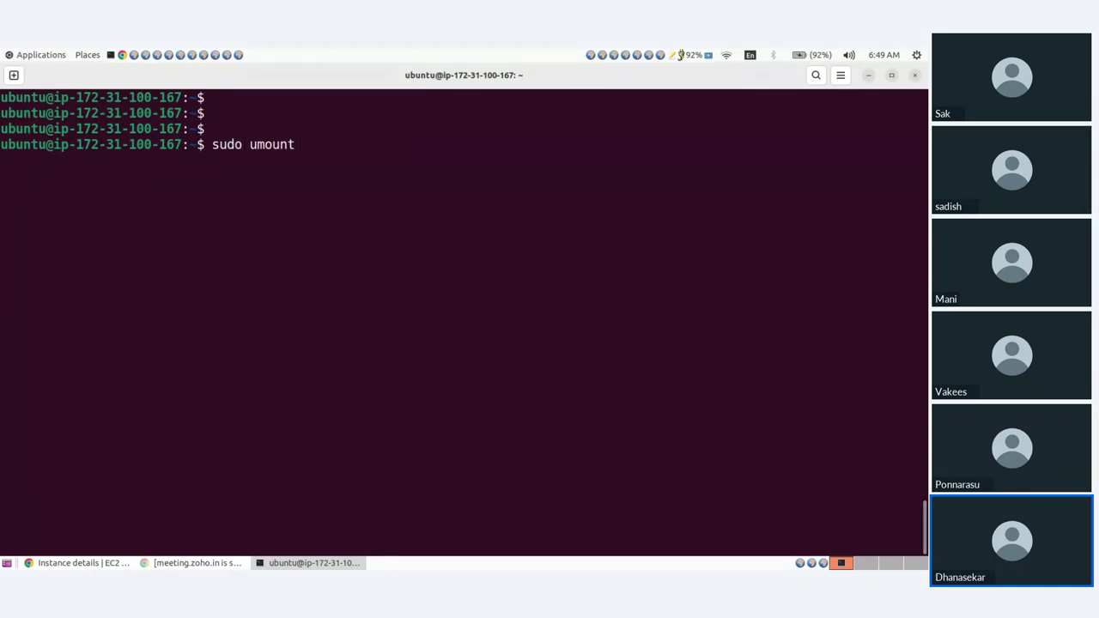
pyautogui.write('/data')
pyautogui.press('Return')
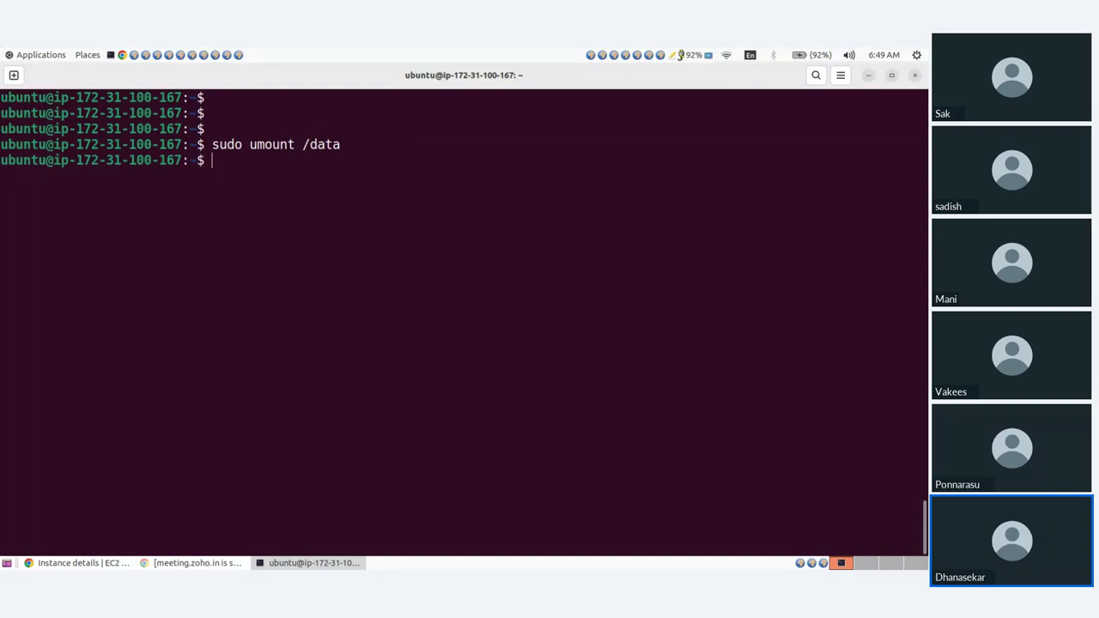
pyautogui.write('df -Th')
pyautogui.press('Return')
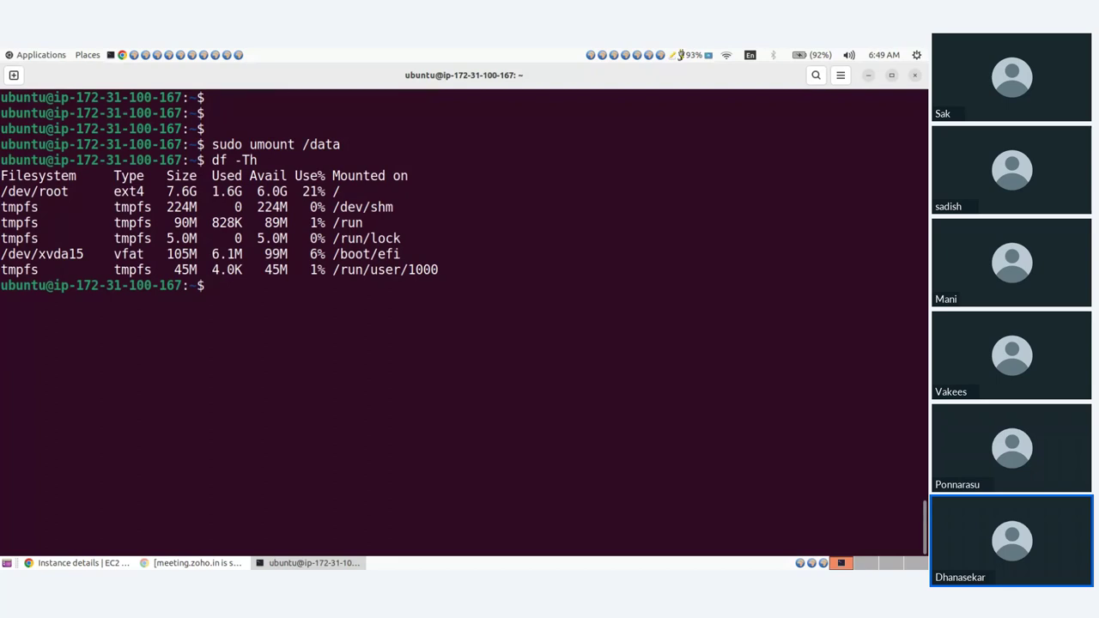
# Mount the fstab entries again with sudo mount -a and check the /dev/xvdf line with df -Th.
pyautogui.write('sudo mount -a')
pyautogui.press('Return')
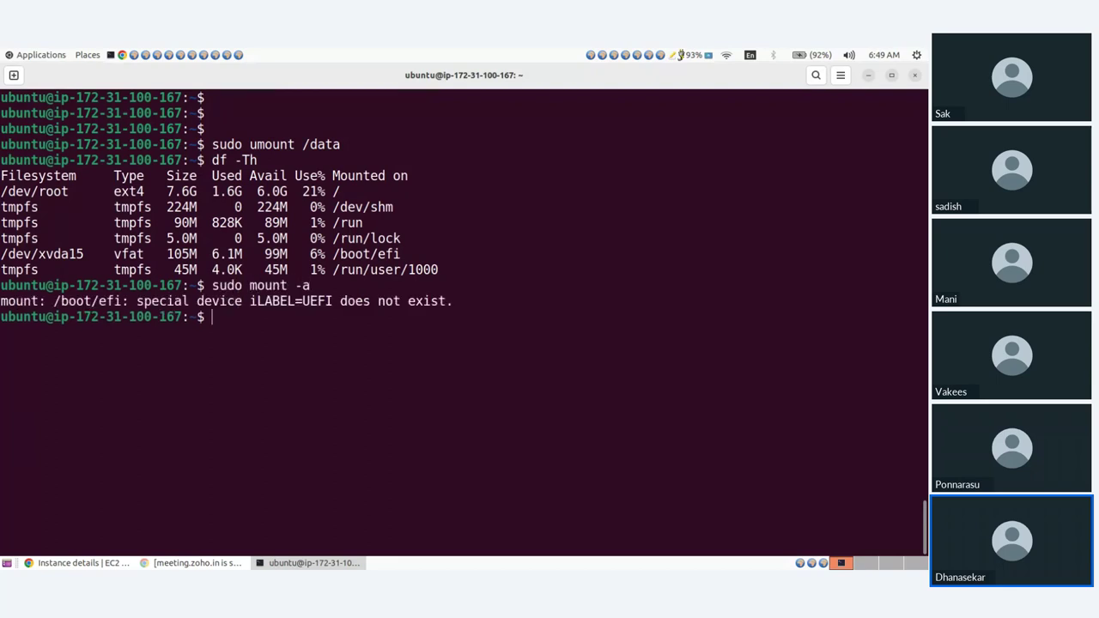
pyautogui.press('Up')
pyautogui.press('Up')
pyautogui.press('Return')
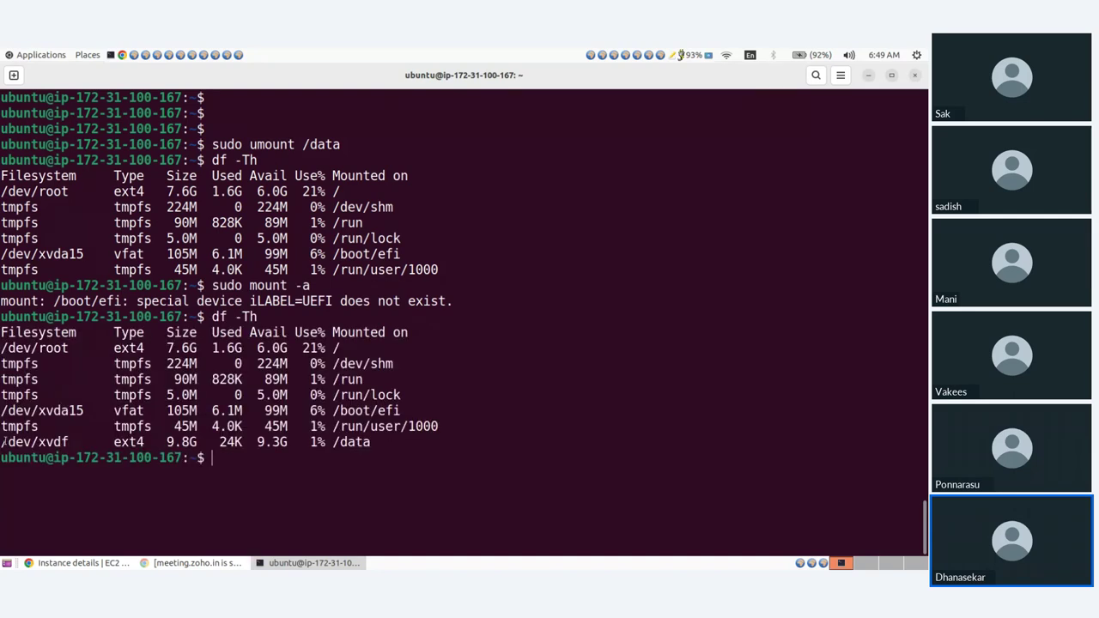
pyautogui.moveTo(3, 440); pyautogui.dragTo(371, 441)
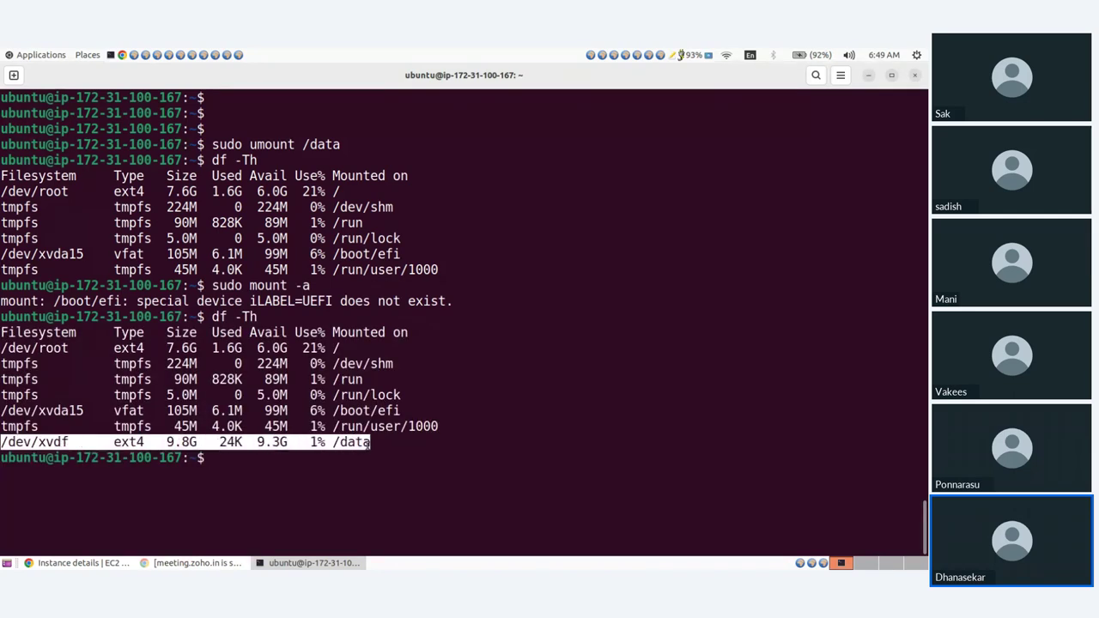
pyautogui.click(115, 467)
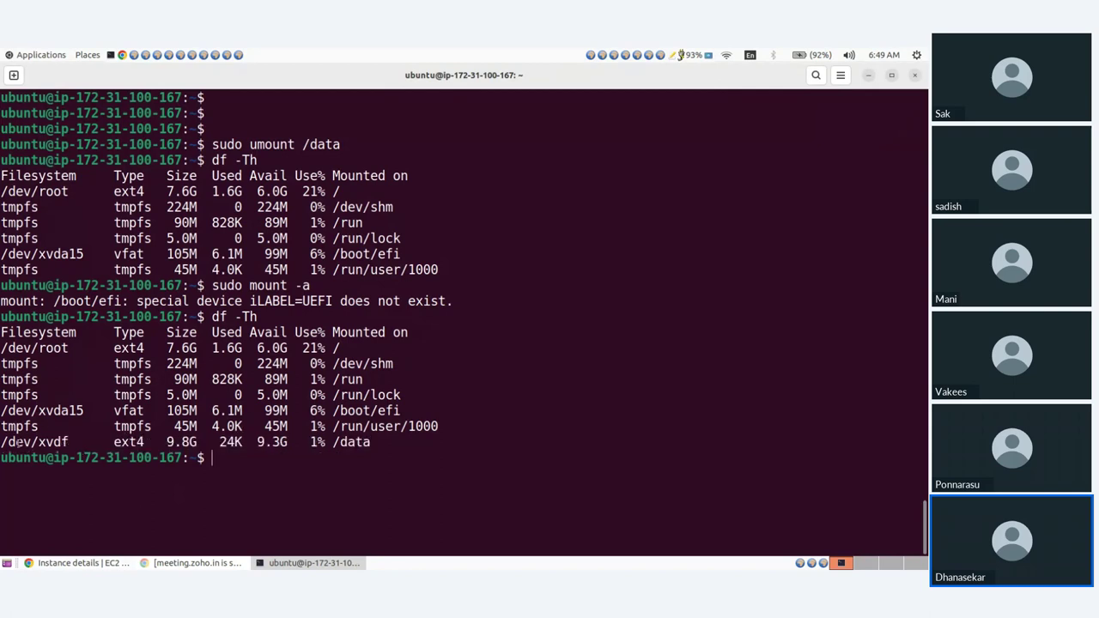
pyautogui.moveTo(3, 441); pyautogui.dragTo(372, 441)
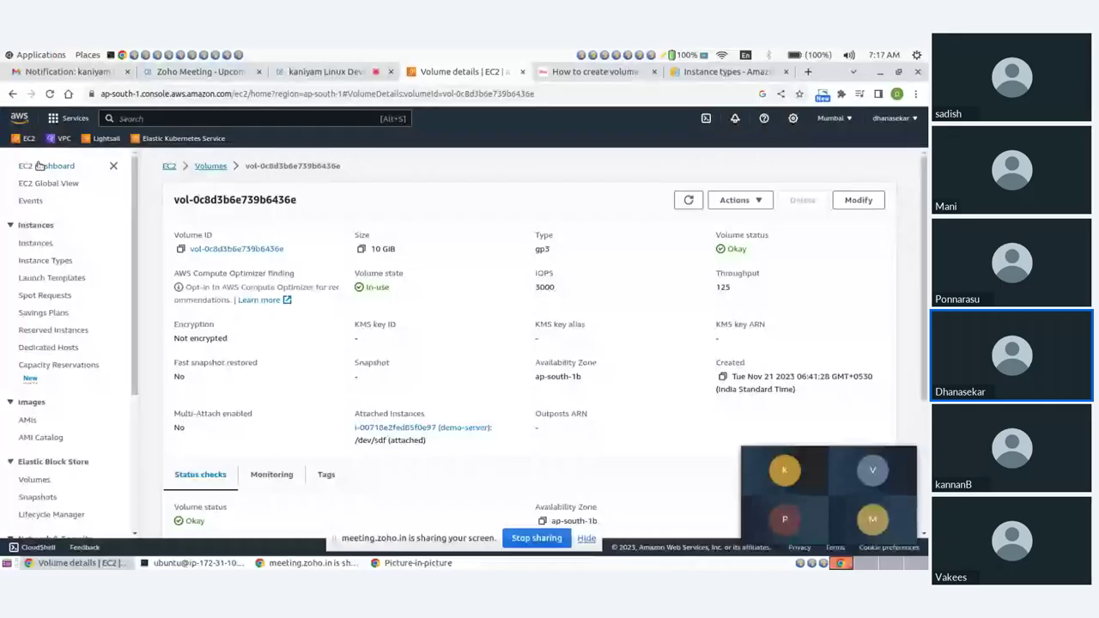
# Open Lightsail from the AWS console in Chrome, dismiss the meeting overlays and start creating a new instance.
pyautogui.click(105, 140)
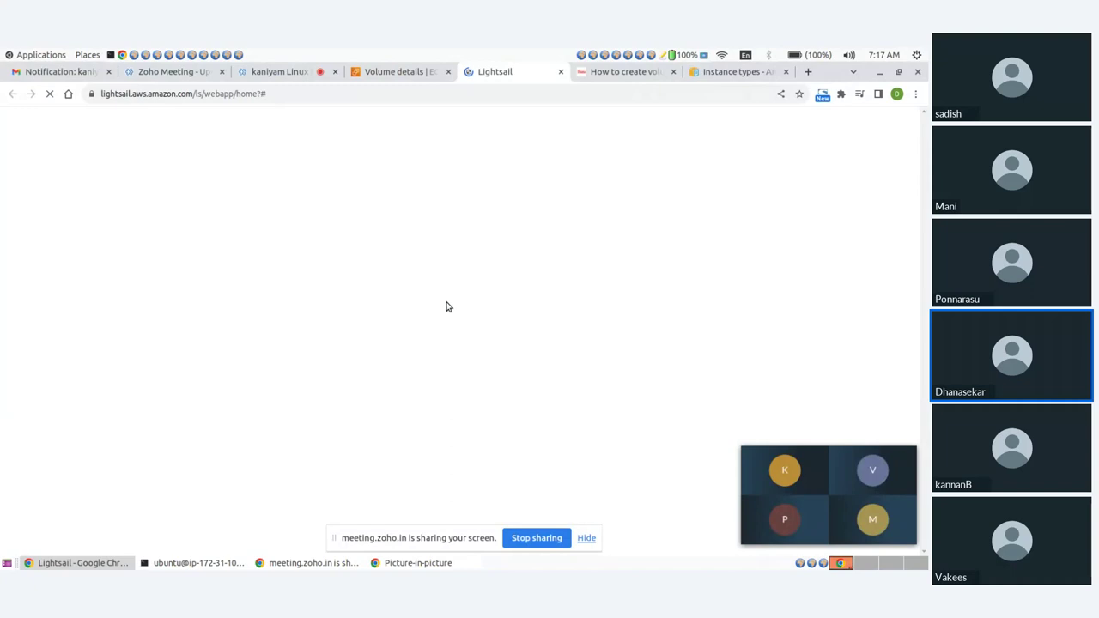
pyautogui.click(587, 538)
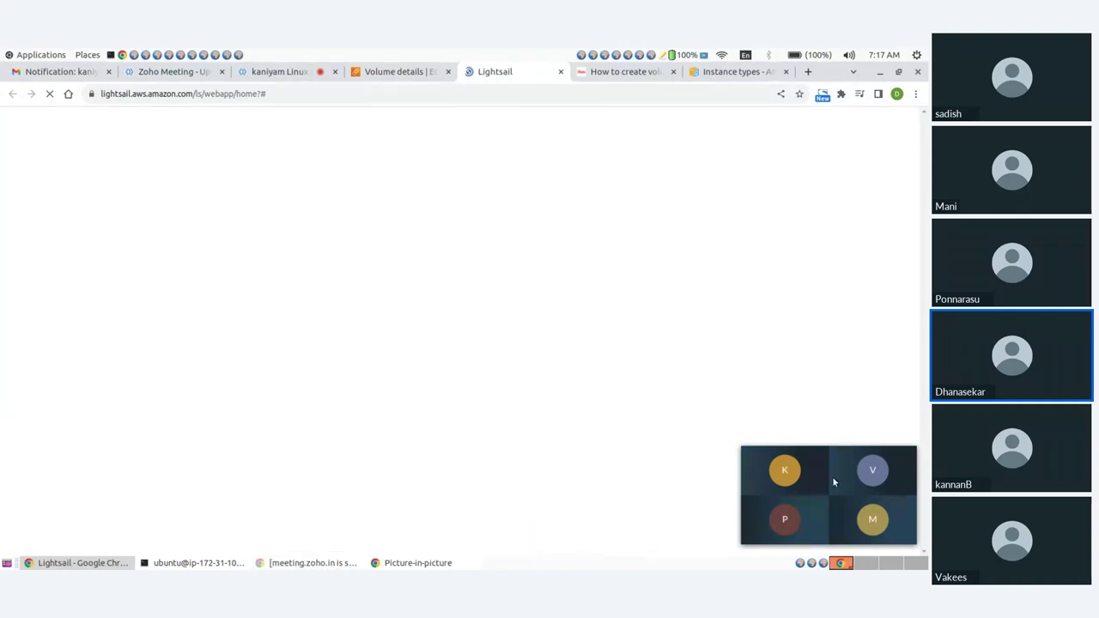
pyautogui.click(908, 455)
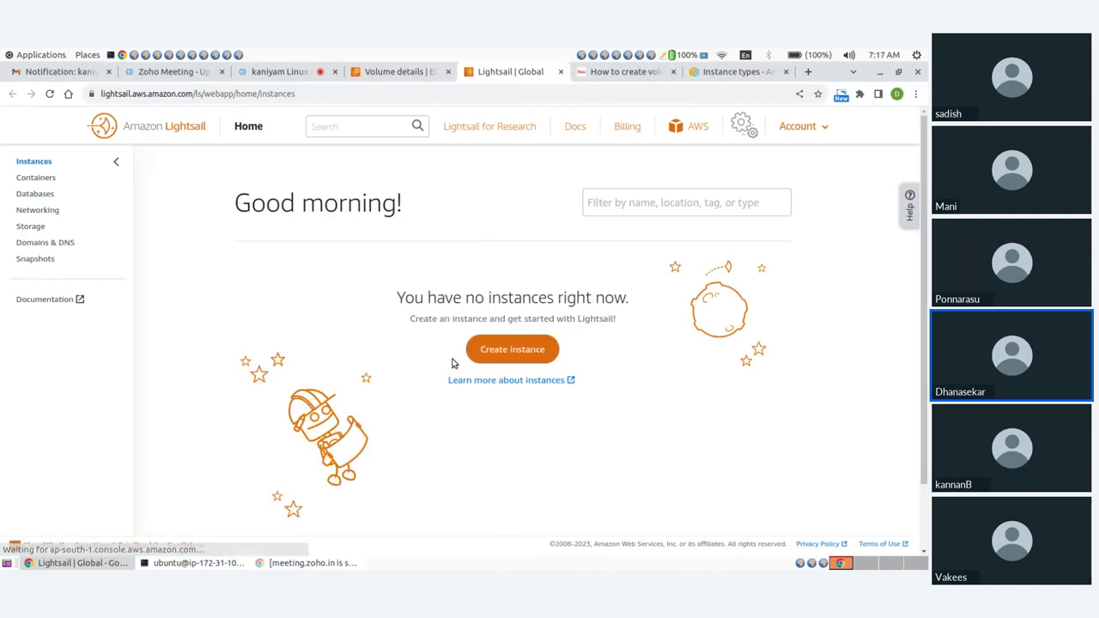
pyautogui.click(502, 352)
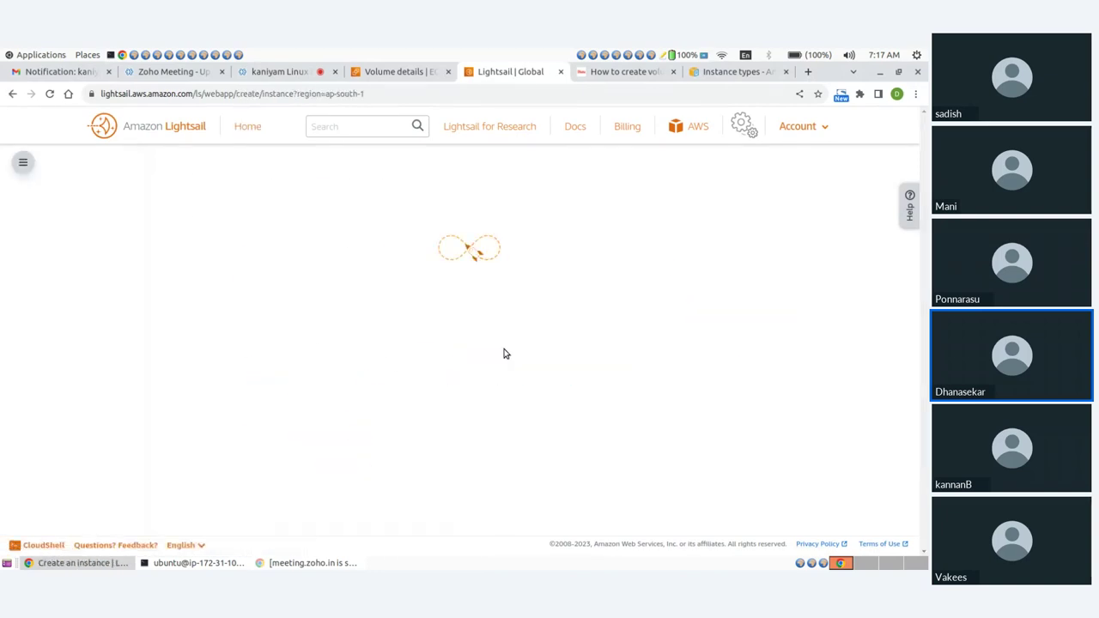
pyautogui.scroll(-2, 318, 343)
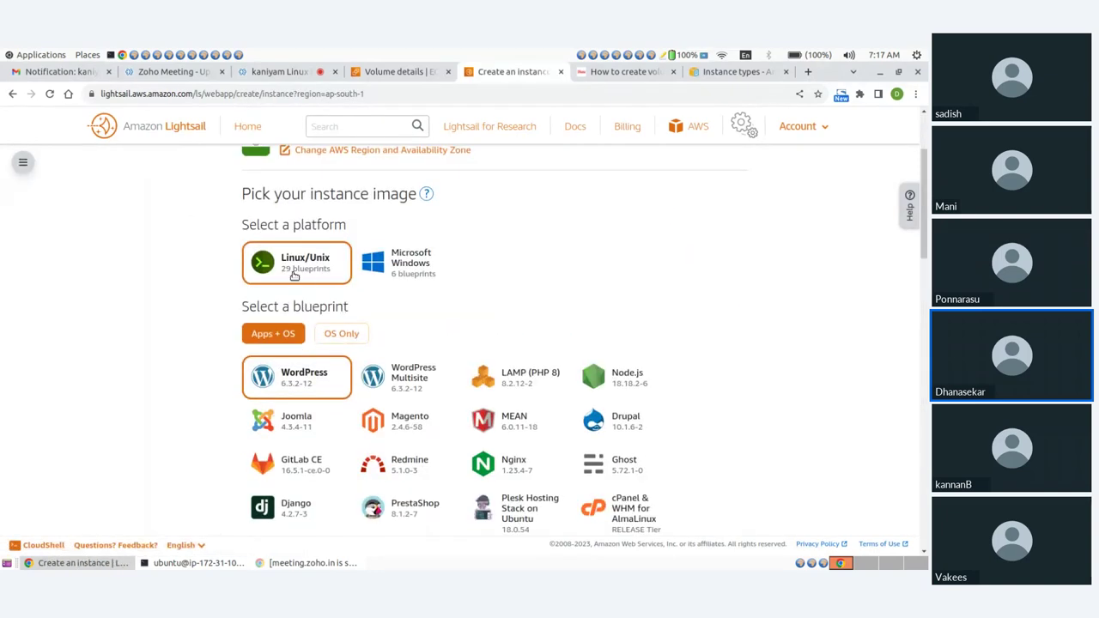
# Choose the OS Only blueprint Ubuntu 22.04 LTS for the instance and check its SSH key setting.
pyautogui.click(342, 334)
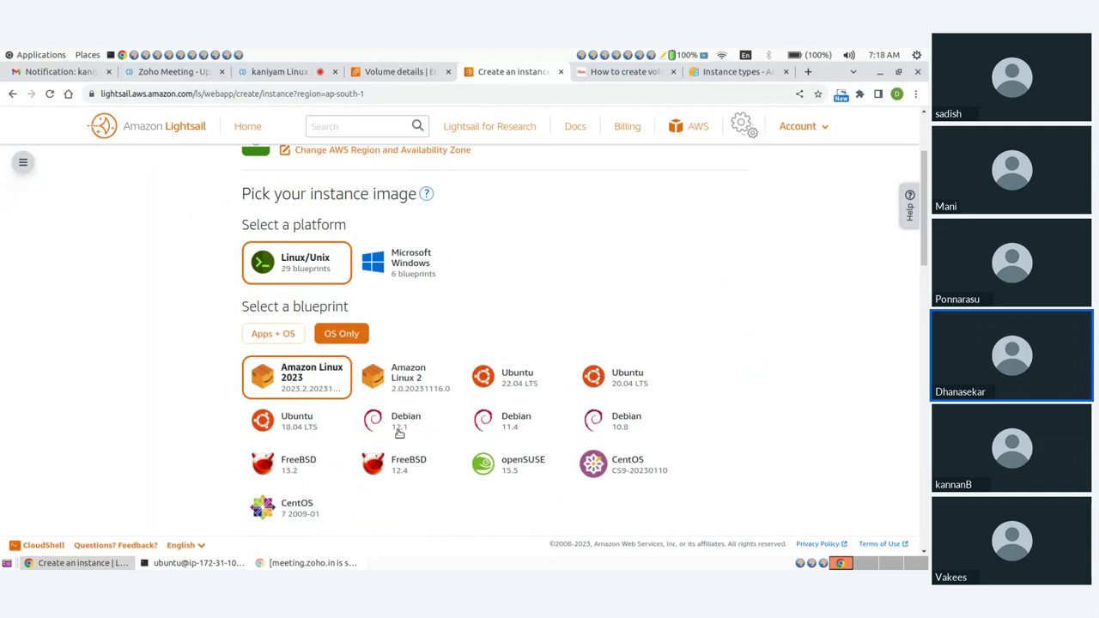
pyautogui.doubleClick(513, 384)
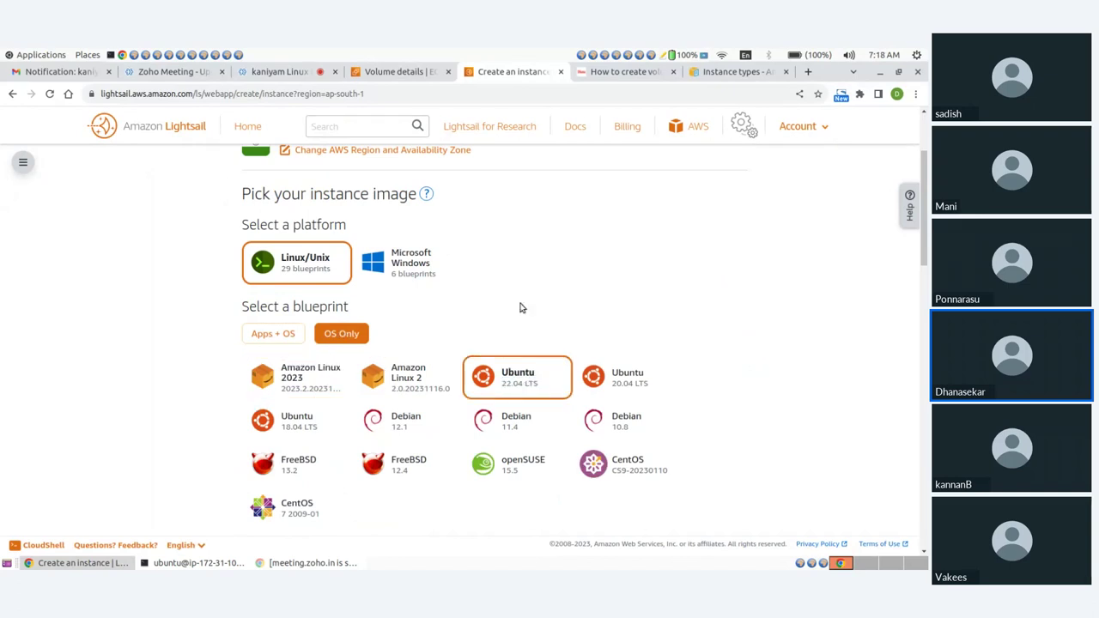
pyautogui.scroll(-2, 489, 334)
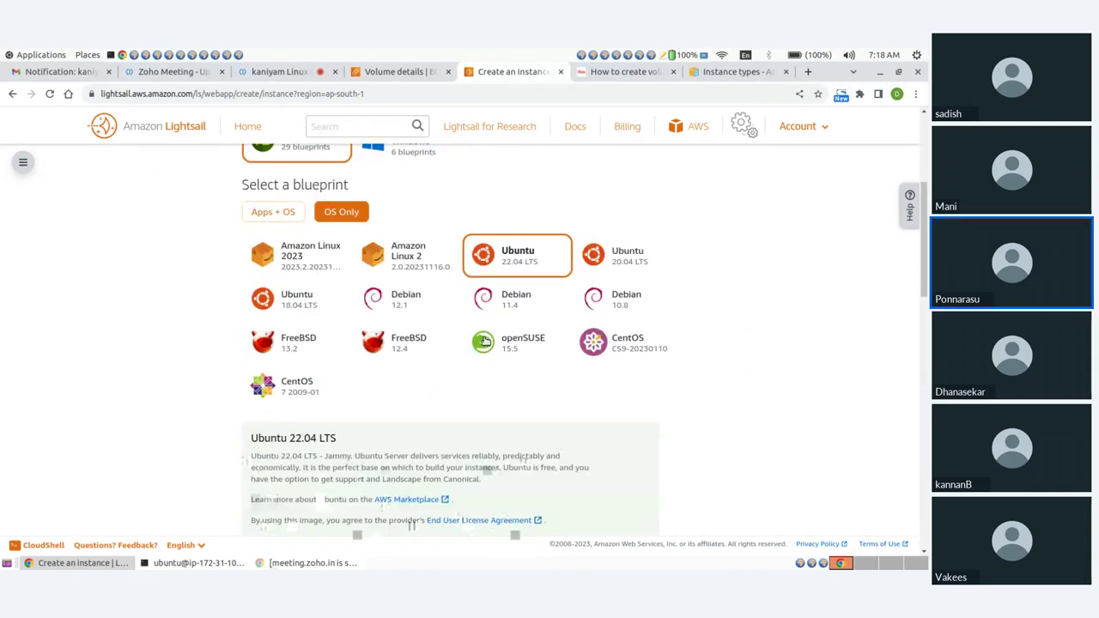
pyautogui.scroll(-3, 318, 372)
pyautogui.scroll(-1, 322, 364)
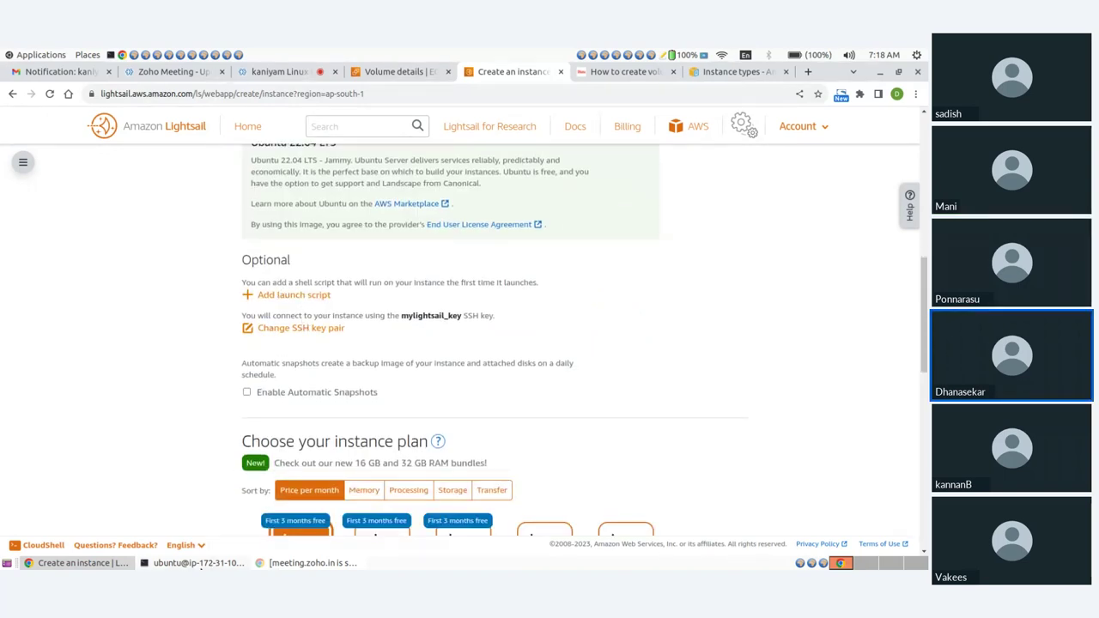
# Switch to the terminal, log out of the EC2 server and clear the local shell's screen.
pyautogui.click(198, 563)
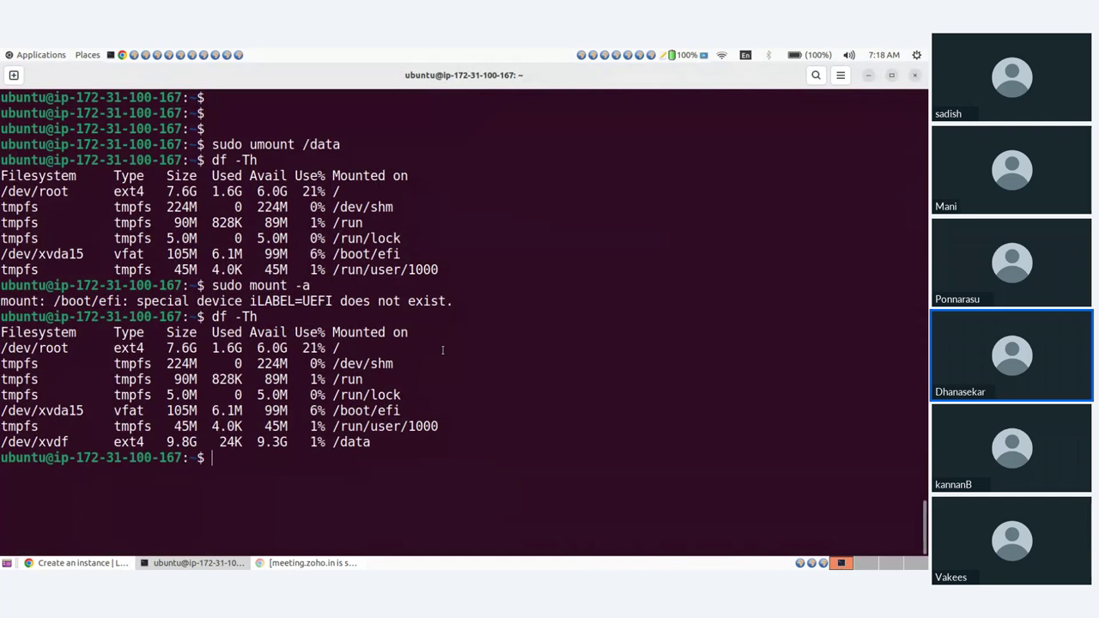
pyautogui.hotkey('ctrl', 'd')
pyautogui.hotkey('ctrl', 'l')
pyautogui.press('Return')
pyautogui.press('Return')
pyautogui.press('Return')
pyautogui.press('Return')
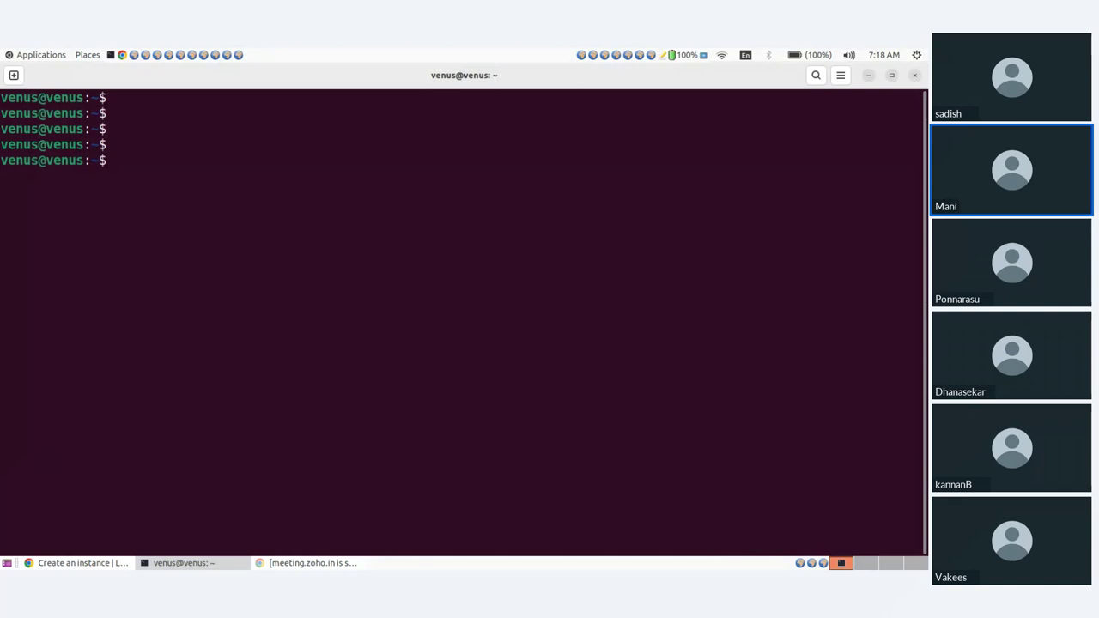
# Begin an ssh command with the identity file mylightsail_key.pem, leaving it unexecuted at the prompt.
pyautogui.write('ssh -u')
pyautogui.press('BackSpace')
pyautogui.write('i ')
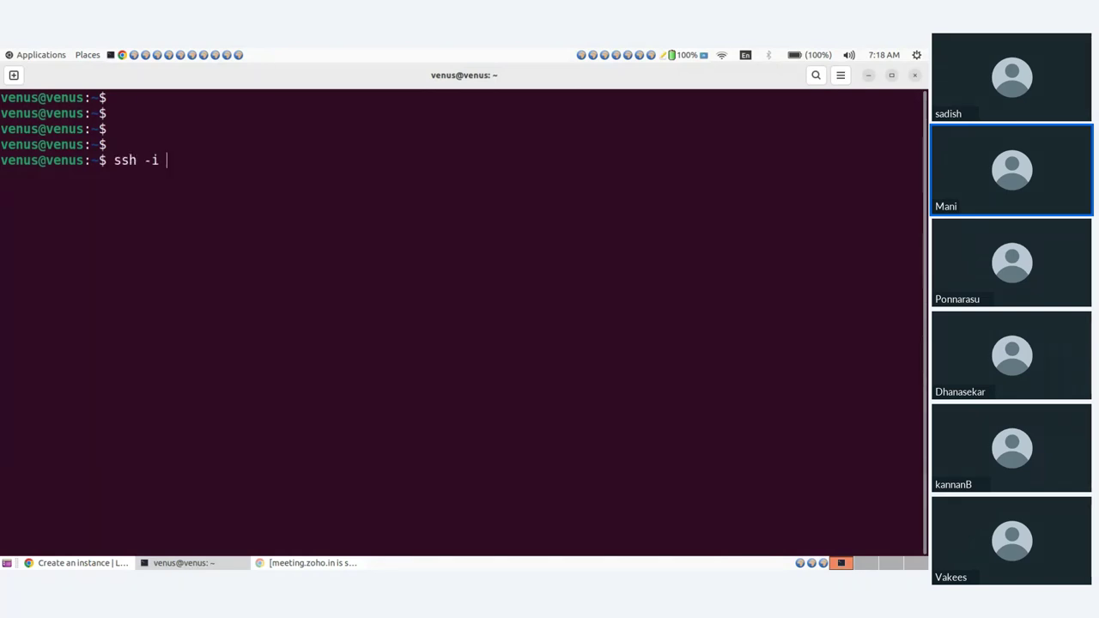
pyautogui.write('myli')
pyautogui.press('Tab')
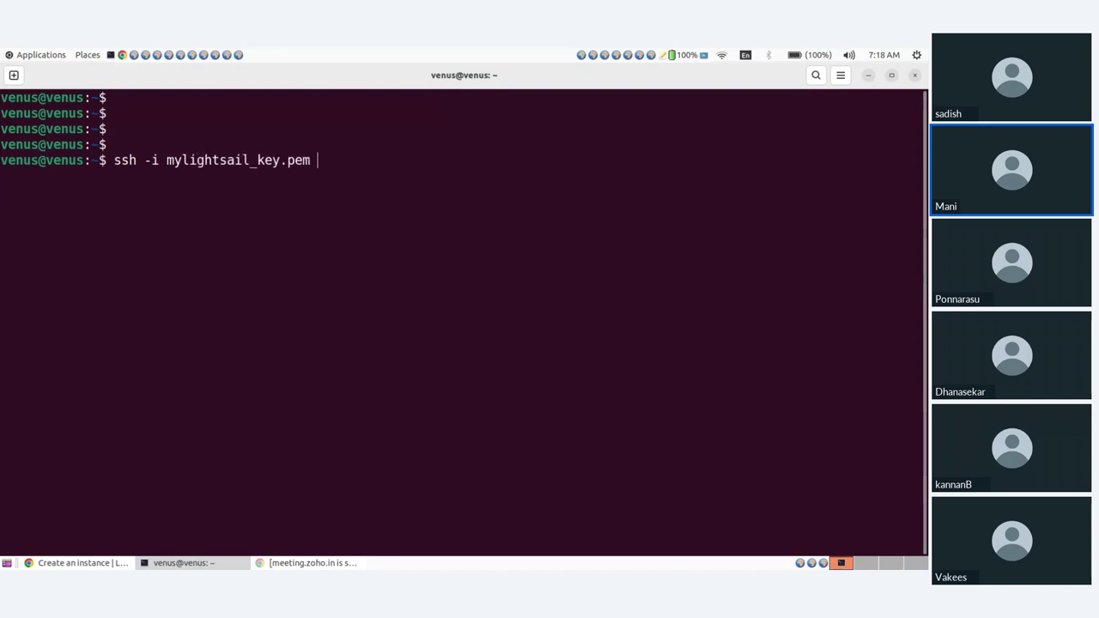
# Return to Chrome and create the Ubuntu Lightsail instance with the $3.5 plan and the mylightsail_key SSH key.
pyautogui.hotkey('alt', 'Tab')
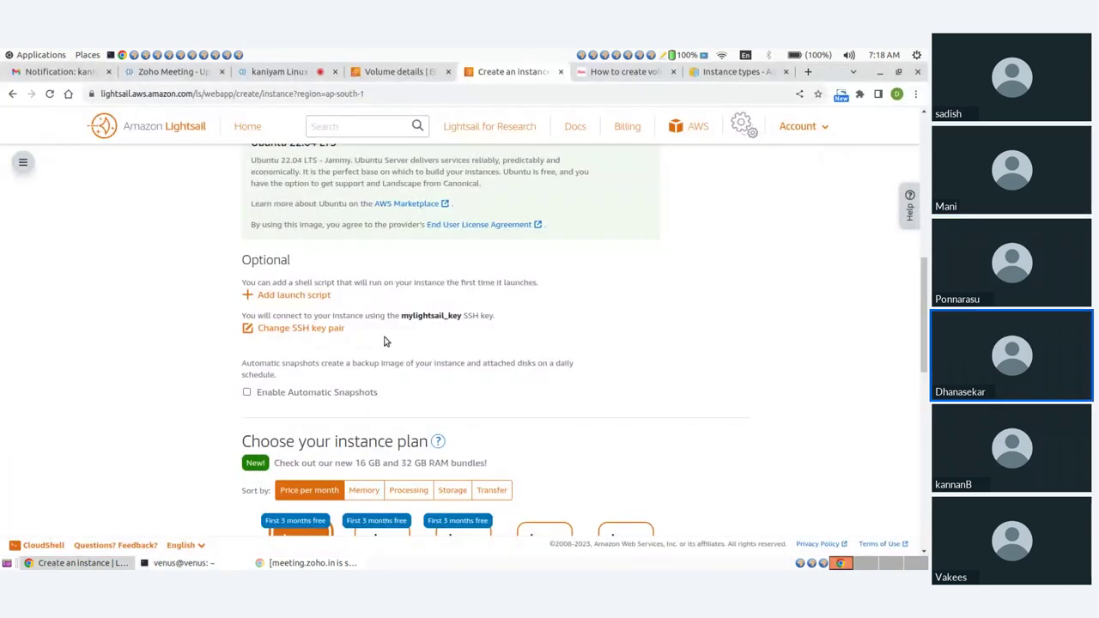
pyautogui.scroll(-3, 382, 343)
pyautogui.scroll(-5, 346, 372)
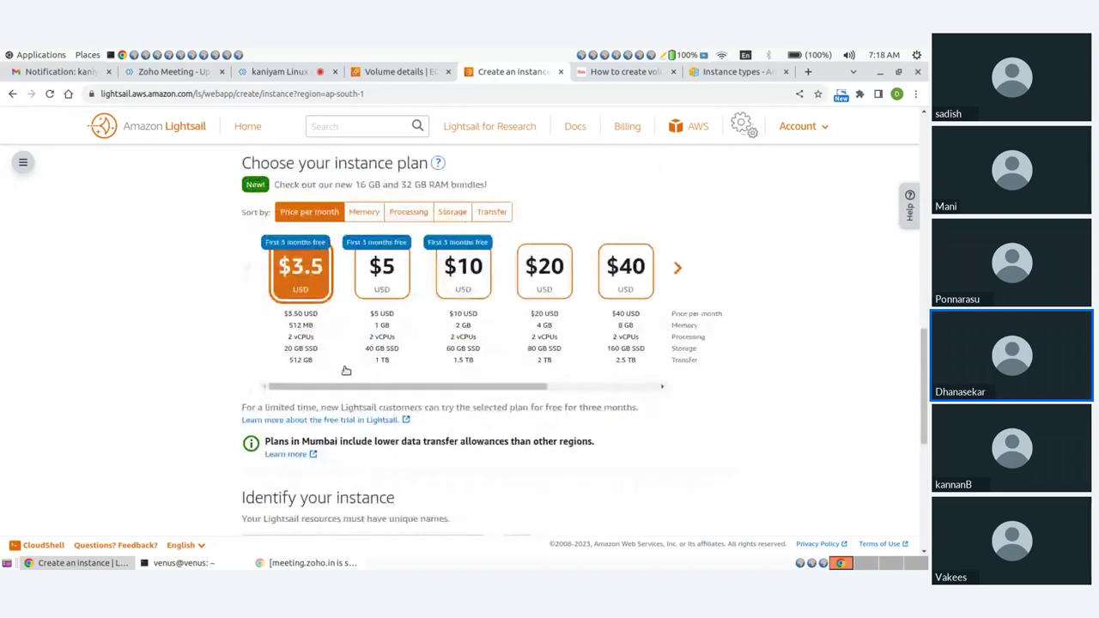
pyautogui.scroll(5, 278, 271)
pyautogui.scroll(2, 278, 271)
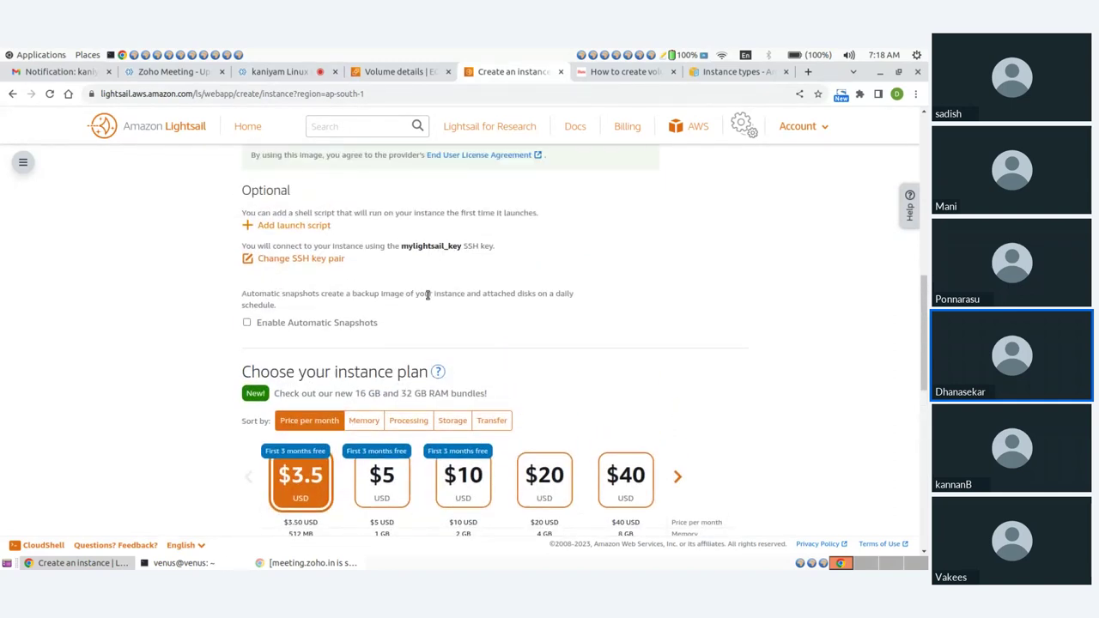
pyautogui.scroll(-8, 386, 300)
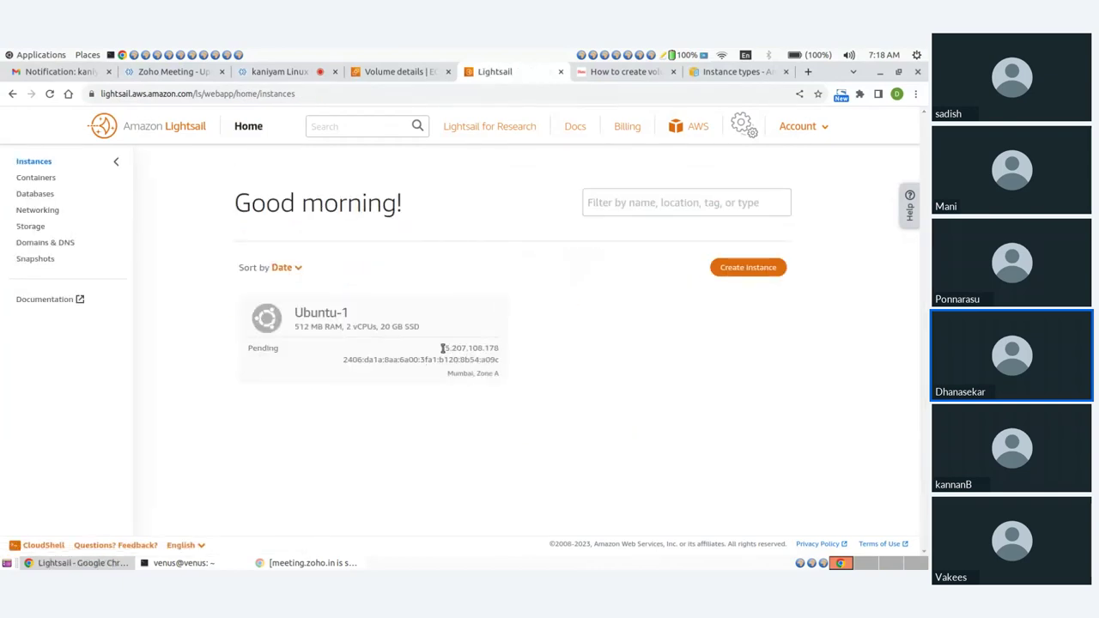
pyautogui.moveTo(441, 348); pyautogui.dragTo(500, 349)
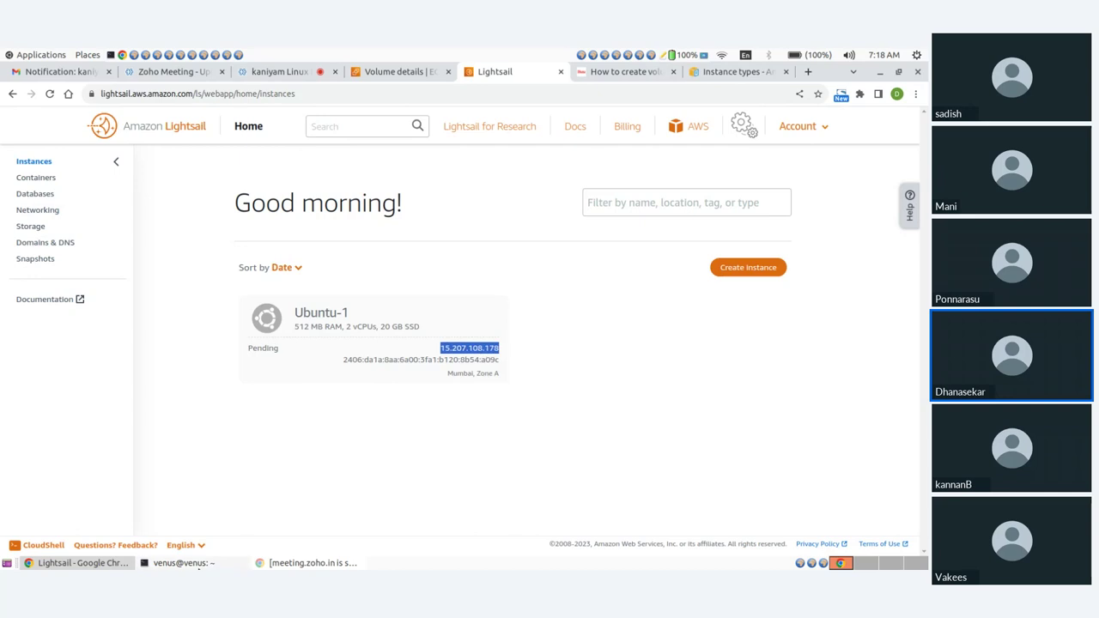
pyautogui.click(207, 562)
pyautogui.write('u')
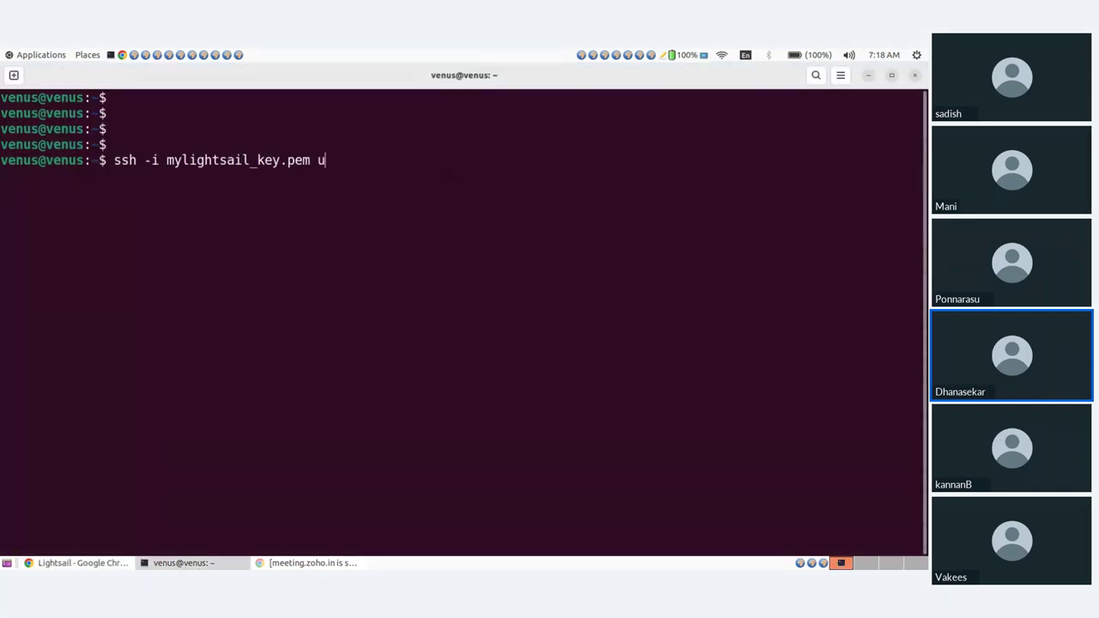
pyautogui.write('buntu@')
pyautogui.write('15.207.108.178')
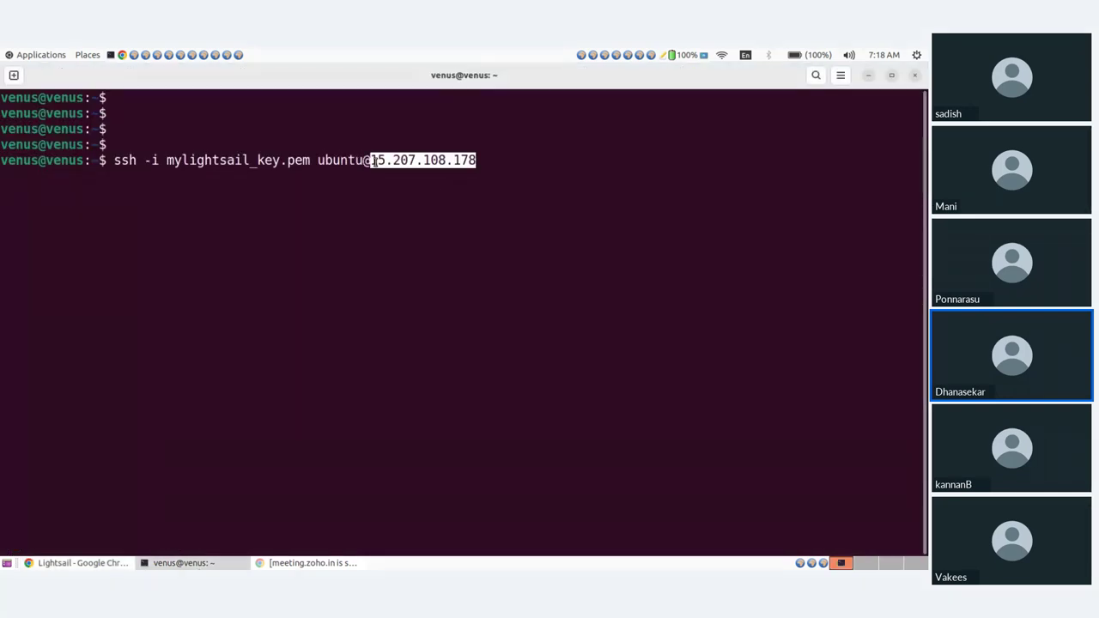
# Check the instance in Lightsail, connect to it with the prepared ssh command, accept the host key with yes and clear the screen.
pyautogui.click(82, 563)
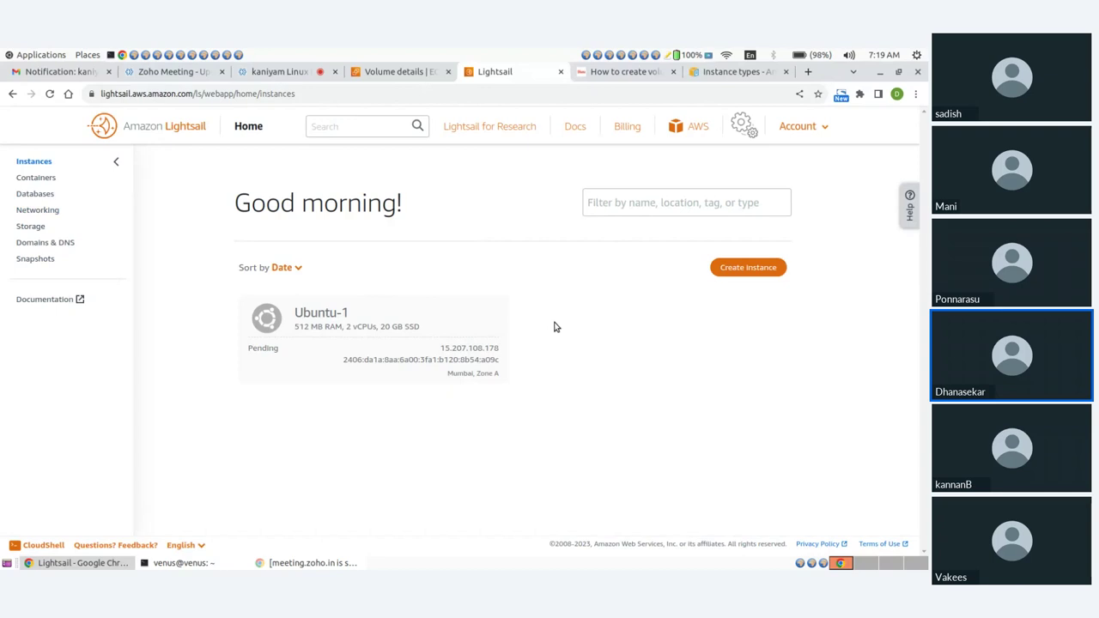
pyautogui.moveTo(221, 358); pyautogui.dragTo(296, 358)
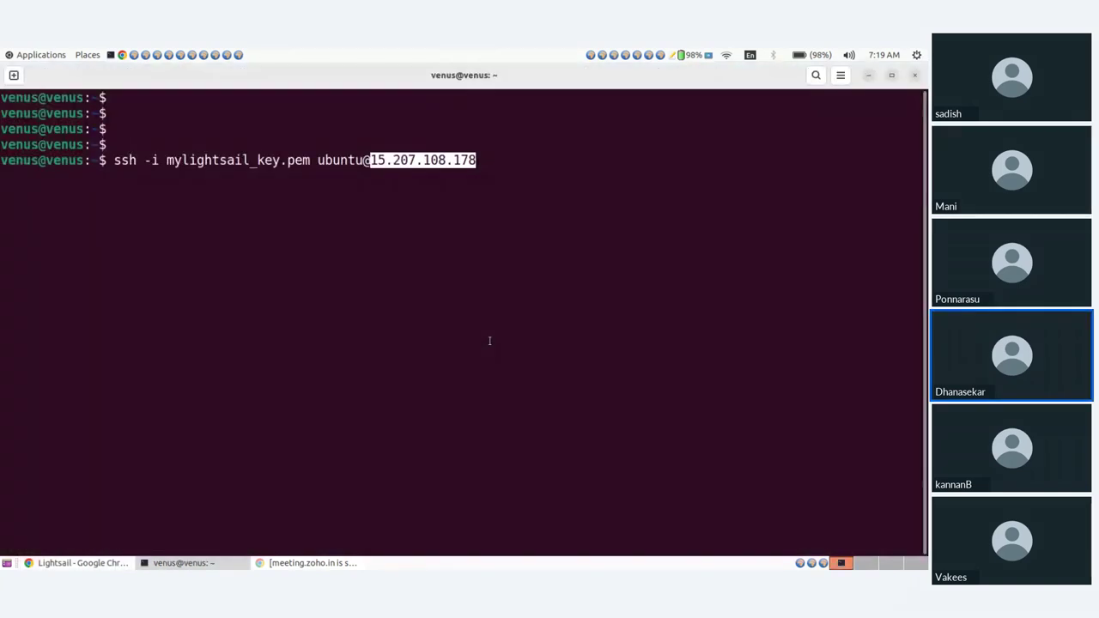
pyautogui.press('Return')
pyautogui.write('yes')
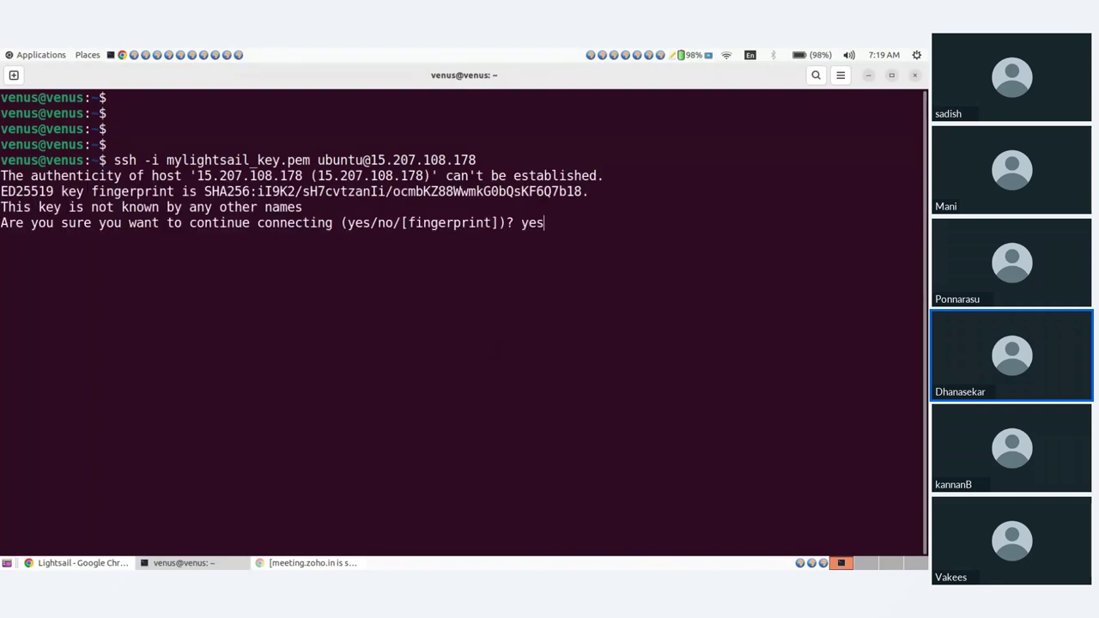
pyautogui.press('Return')
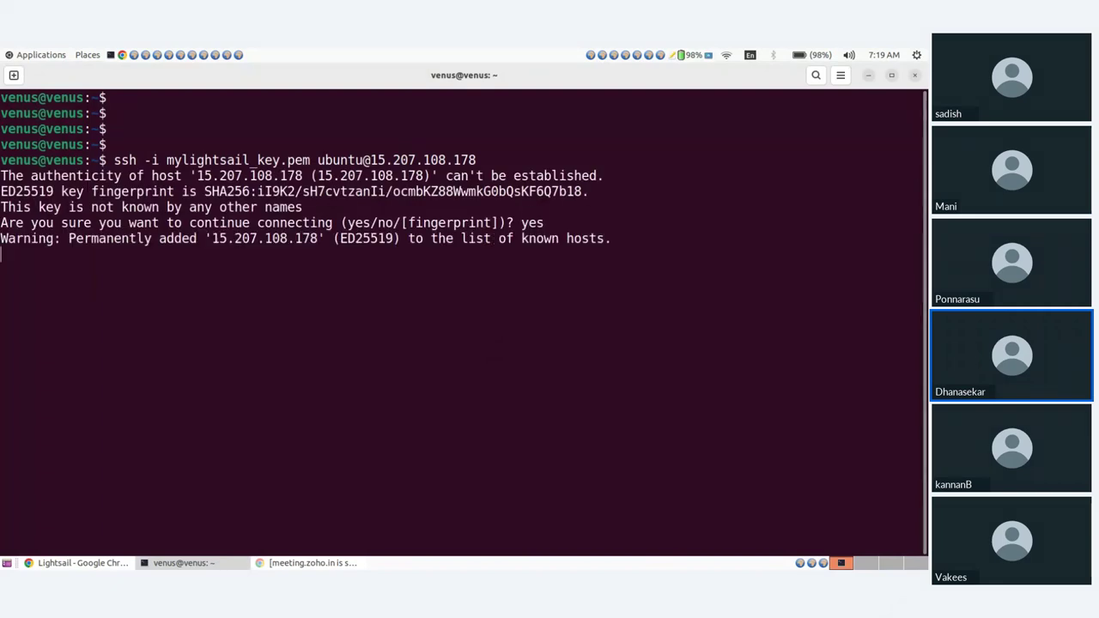
pyautogui.hotkey('ctrl', 'l')
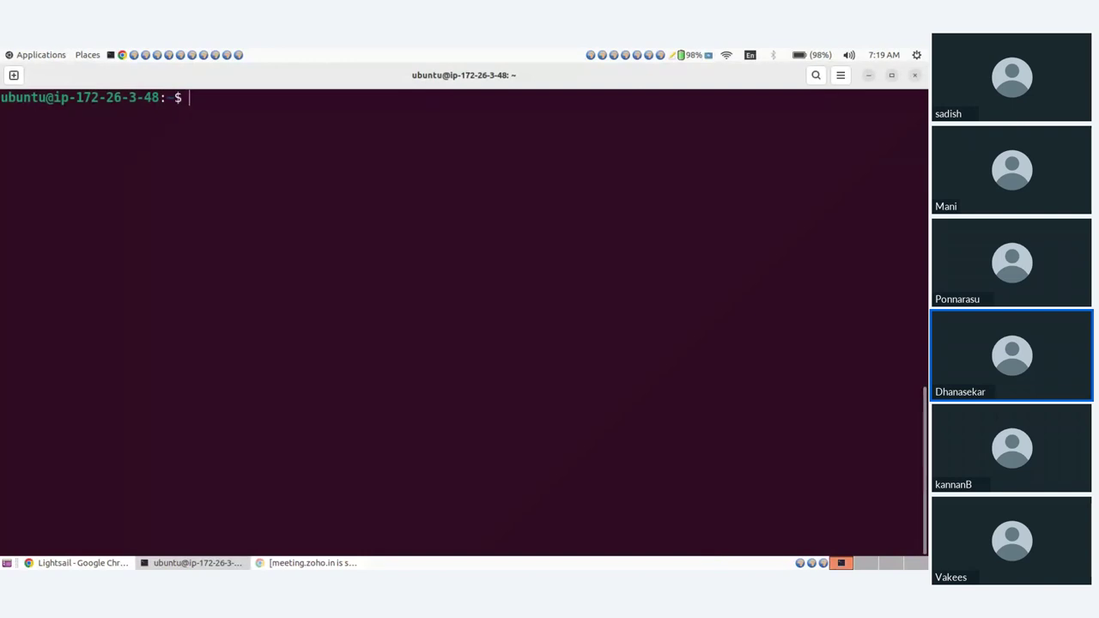
# List the instance's mounted filesystems with df -Th and examine the root filesystem's size.
pyautogui.write('df -Th')
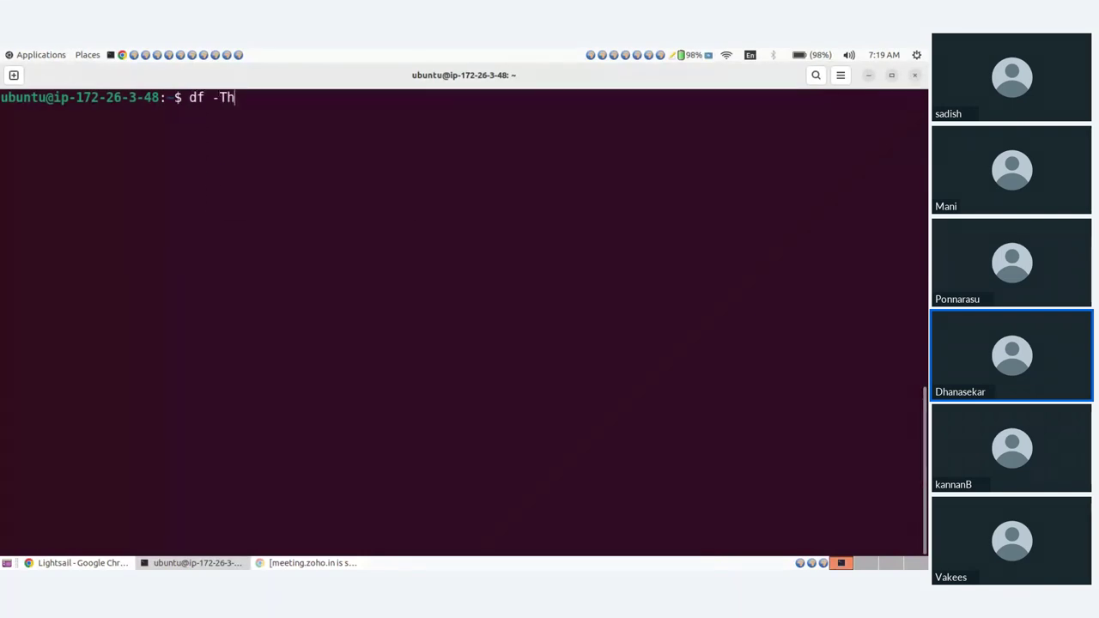
pyautogui.press('Return')
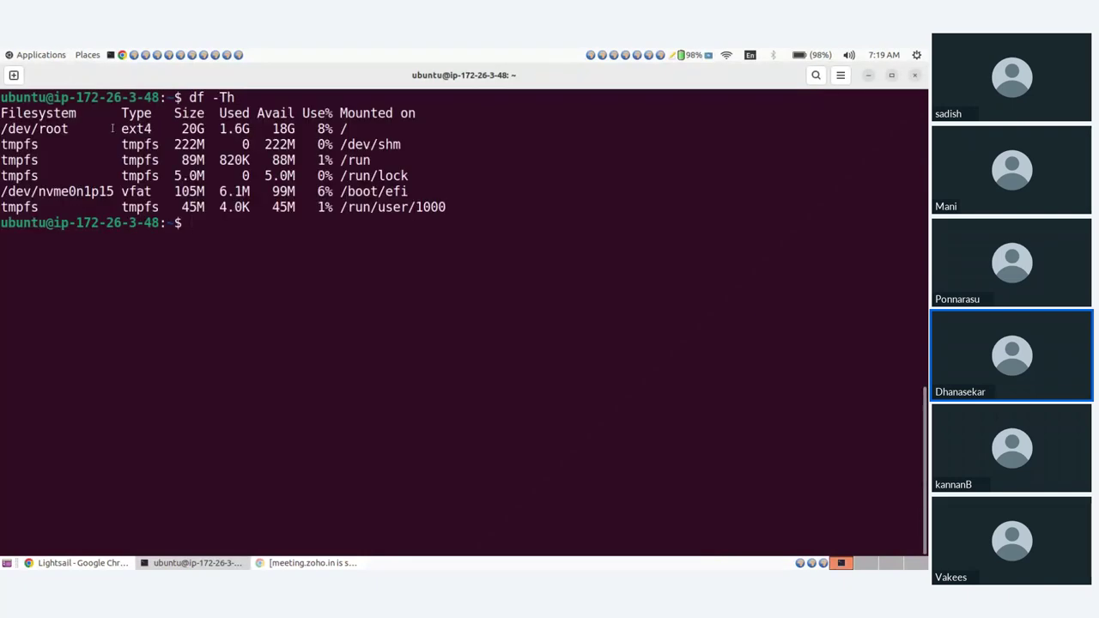
pyautogui.moveTo(112, 128); pyautogui.dragTo(230, 129)
pyautogui.click(230, 129)
# Switch to Lightsail in Chrome and start creating a new disk from the storage resources.
pyautogui.click(97, 565)
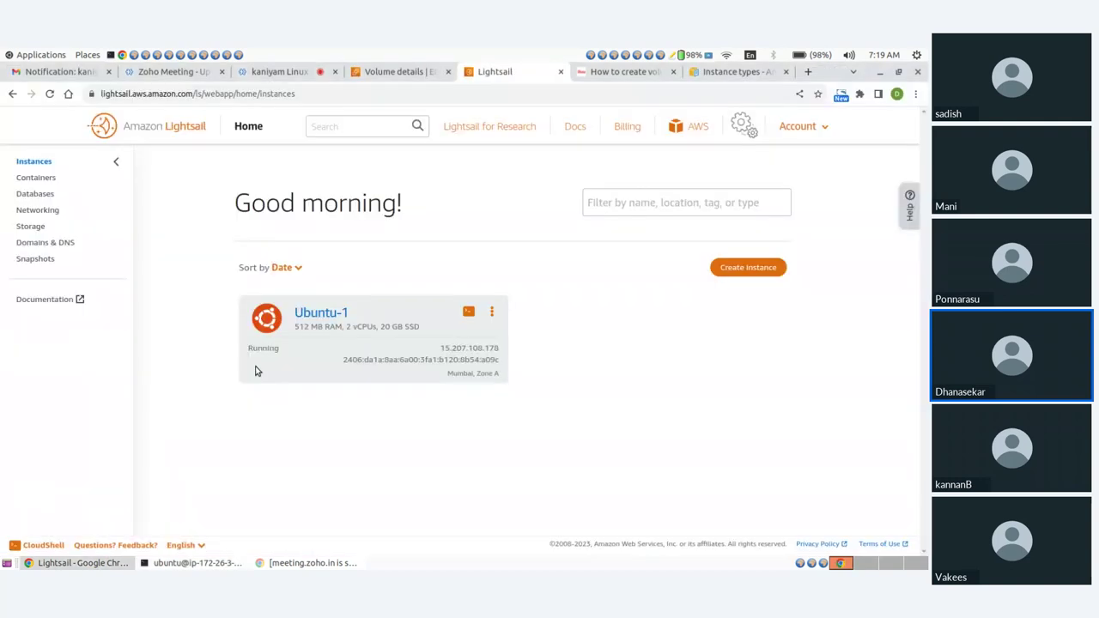
pyautogui.click(30, 227)
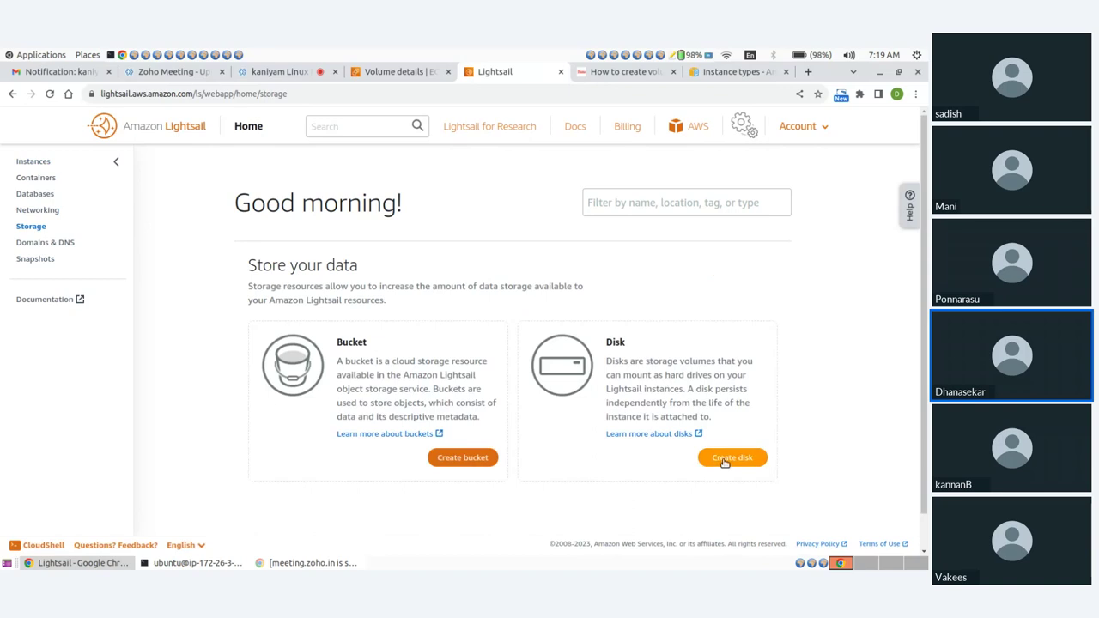
pyautogui.click(730, 458)
# Give the disk a custom size of 10 GB, keep the name Disk-1, and create it.
pyautogui.scroll(-3, 305, 335)
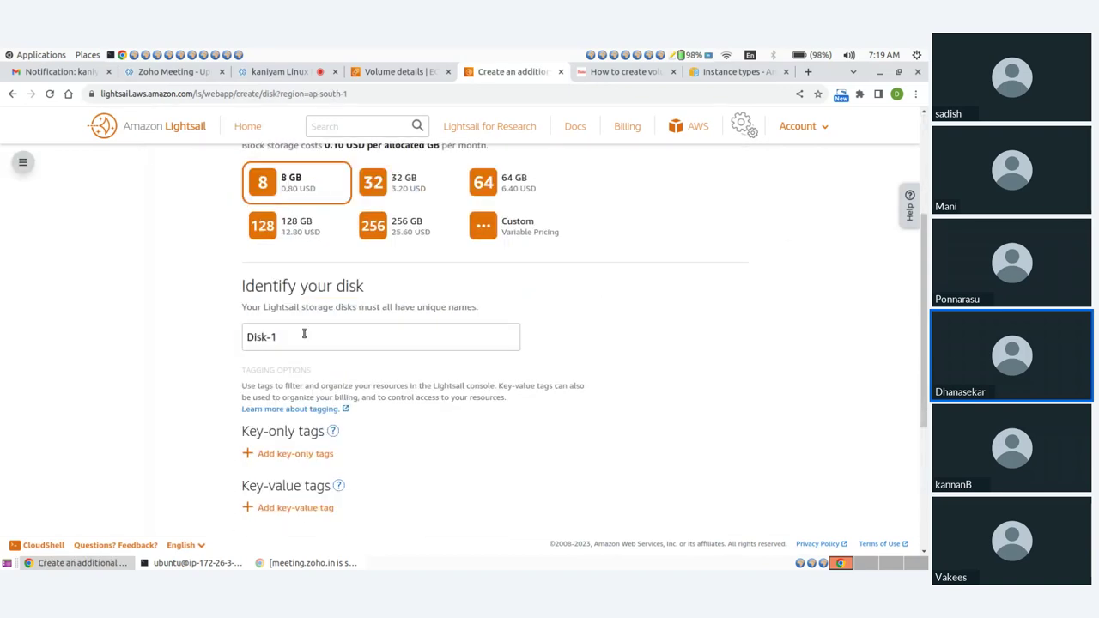
pyautogui.scroll(2, 301, 334)
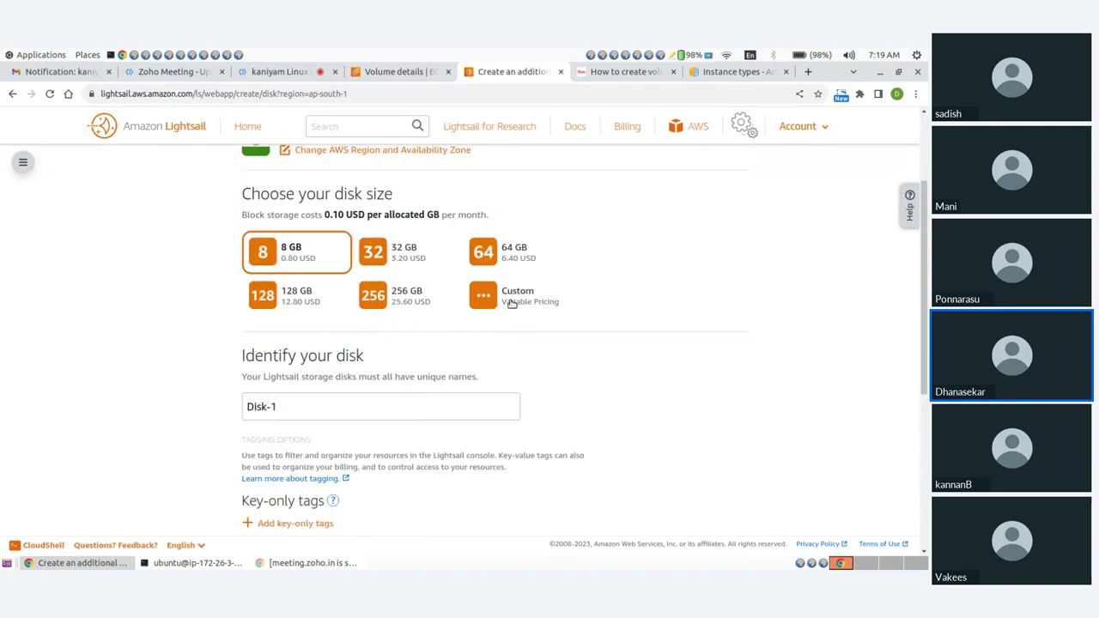
pyautogui.click(511, 296)
pyautogui.write('16')
pyautogui.scroll(-2, 288, 289)
pyautogui.click(287, 232)
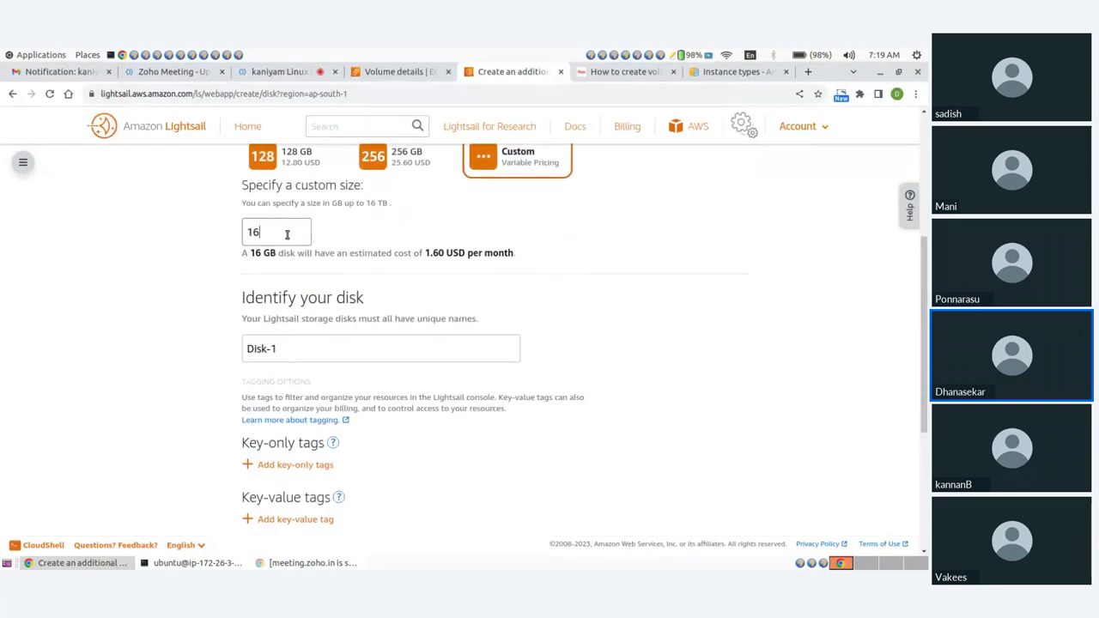
pyautogui.press('BackSpace')
pyautogui.write('0')
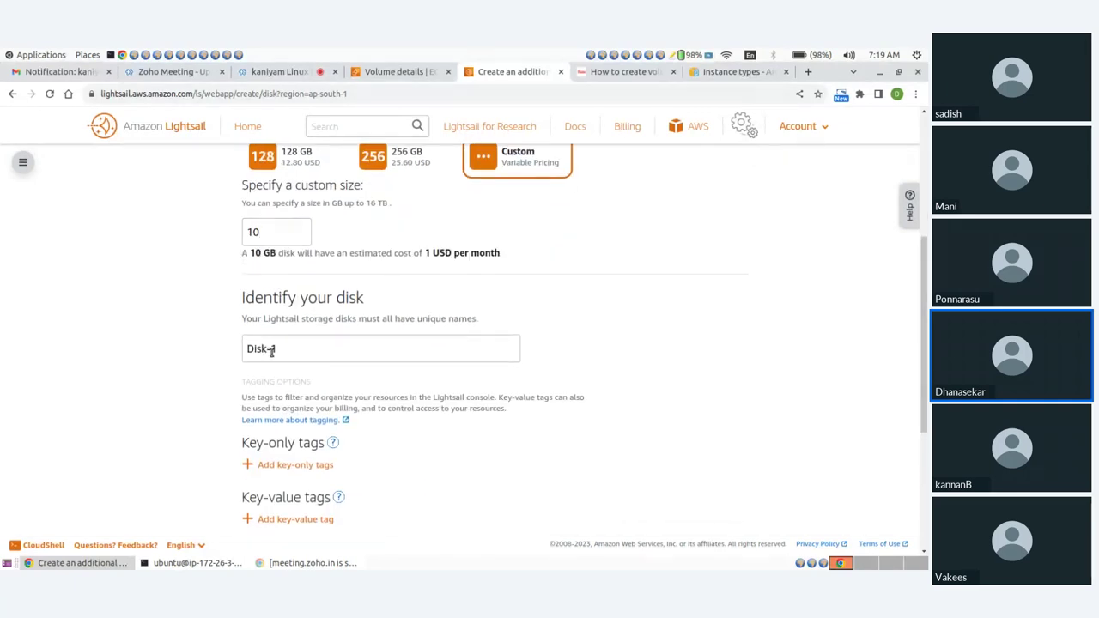
pyautogui.scroll(-3, 380, 334)
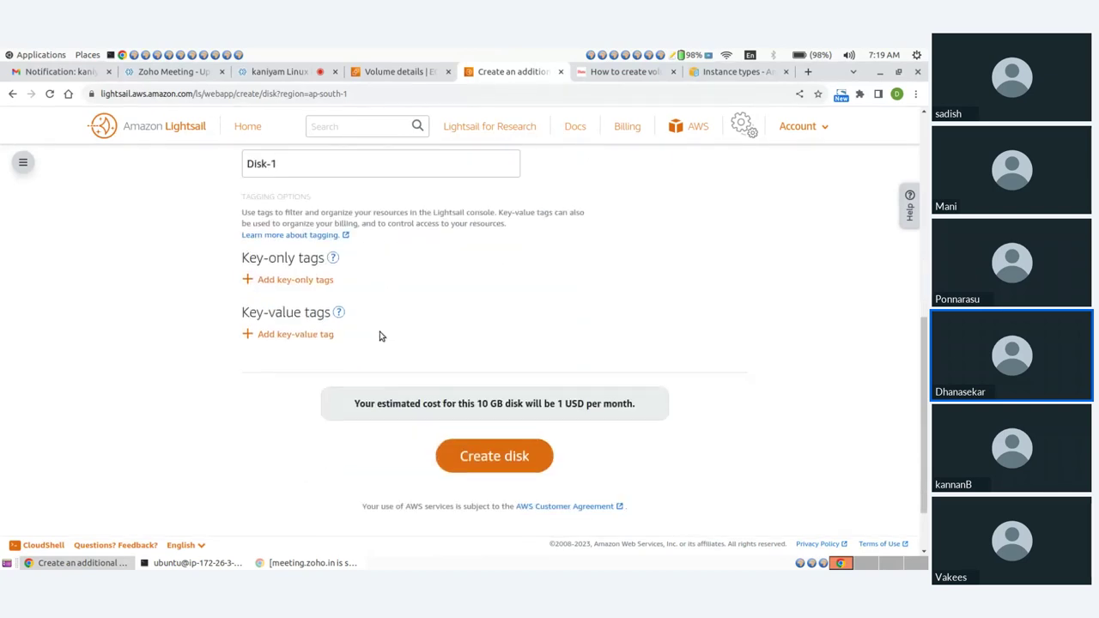
pyautogui.click(494, 433)
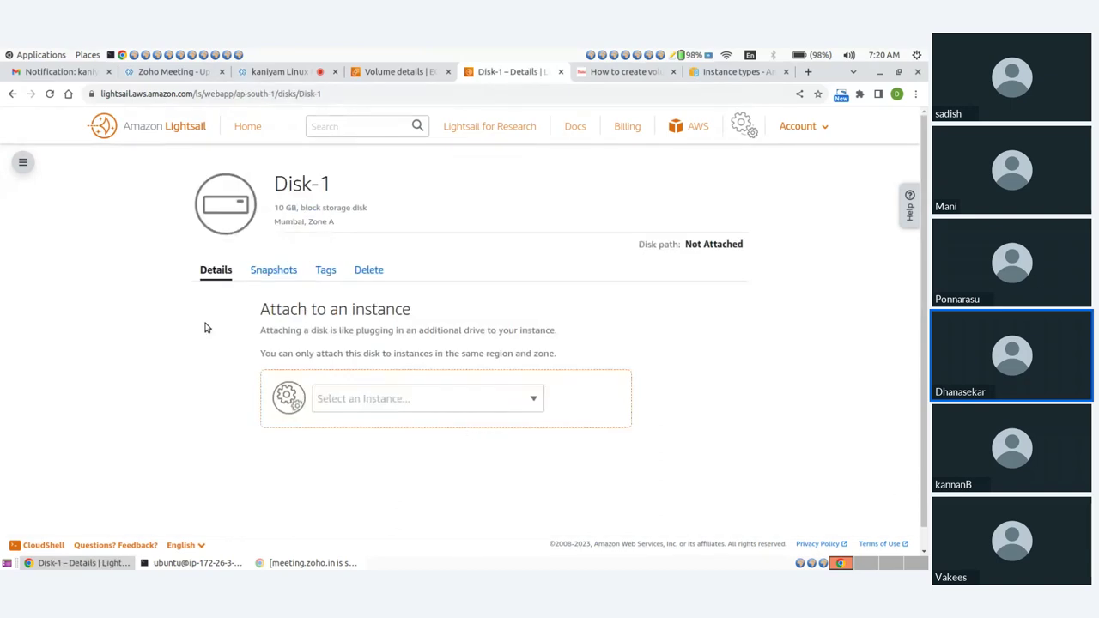
# Open Disk-1's management page from the storage list and attach the disk to the Ubuntu-1 instance at /dev/xvdf.
pyautogui.click(23, 162)
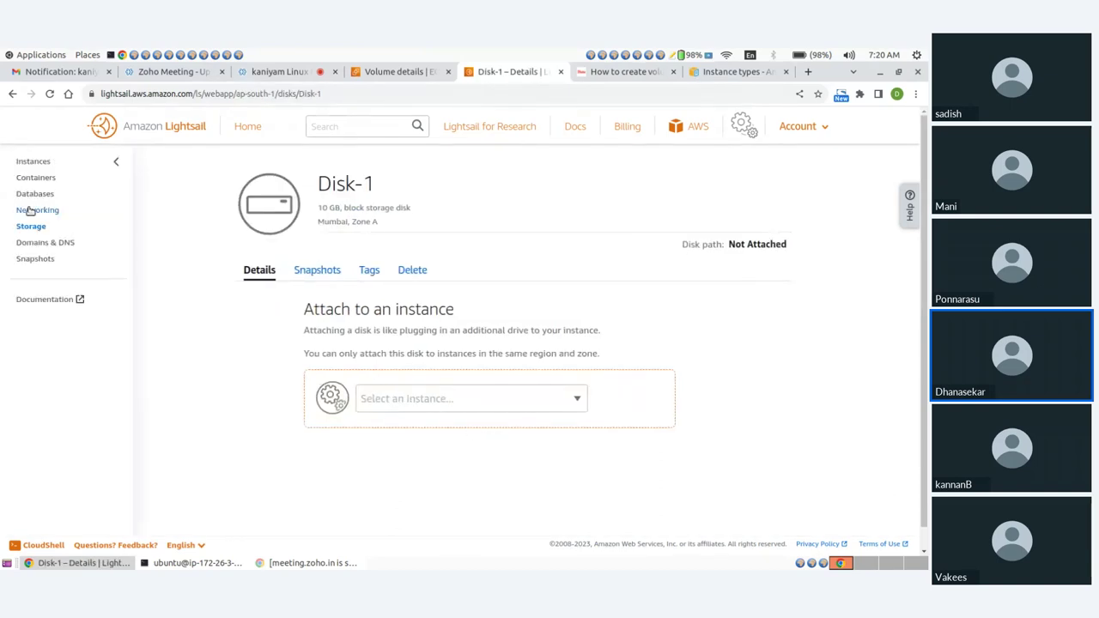
pyautogui.click(30, 227)
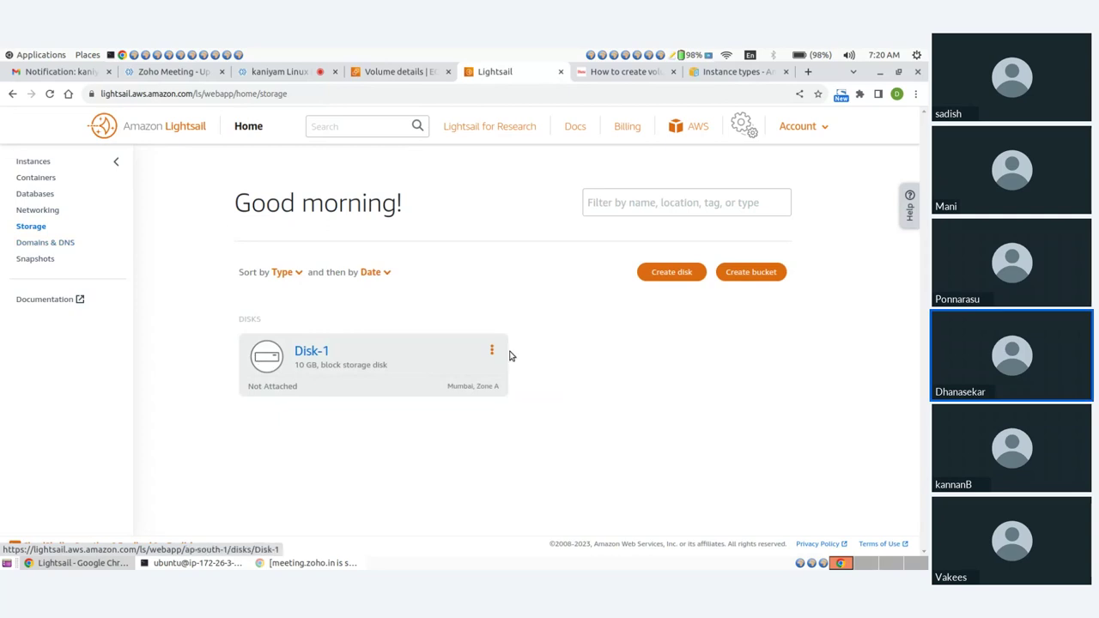
pyautogui.click(491, 350)
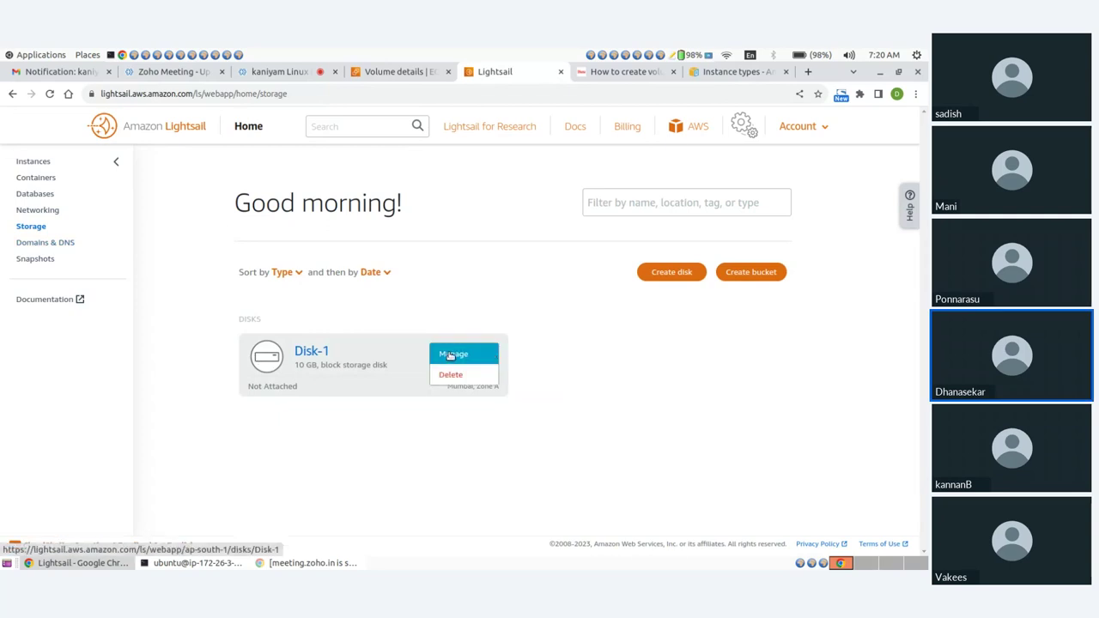
pyautogui.click(450, 356)
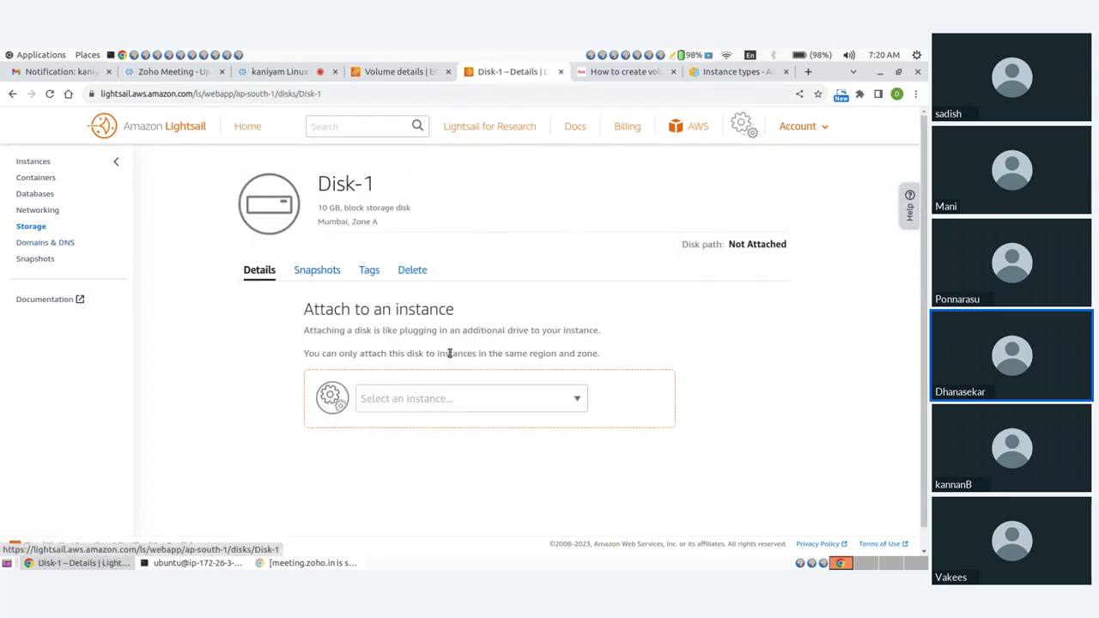
pyautogui.click(576, 399)
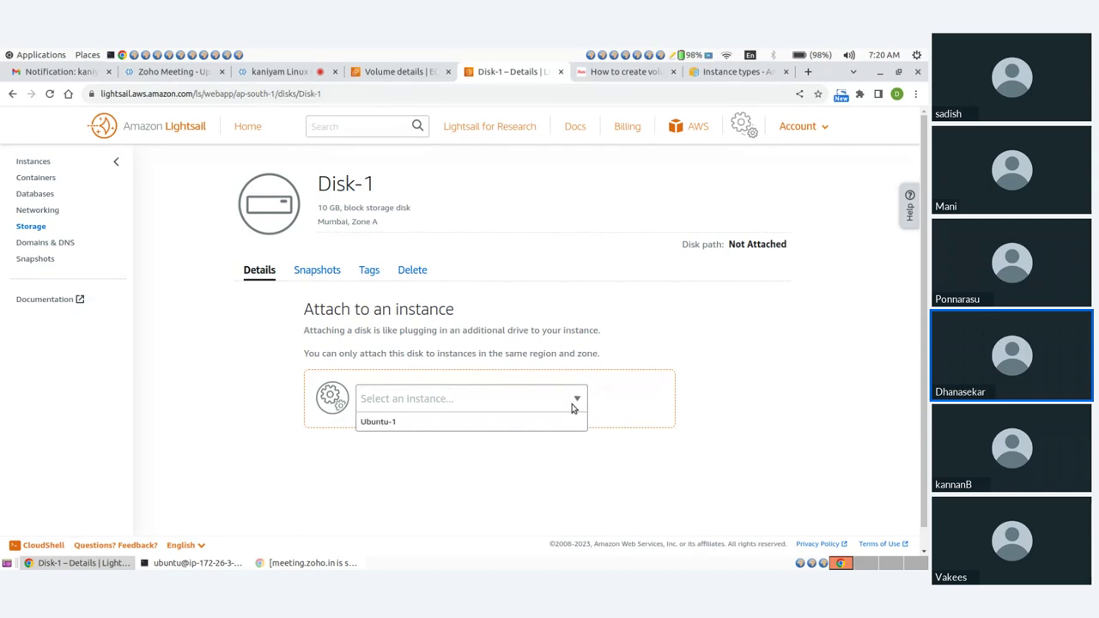
pyautogui.click(375, 423)
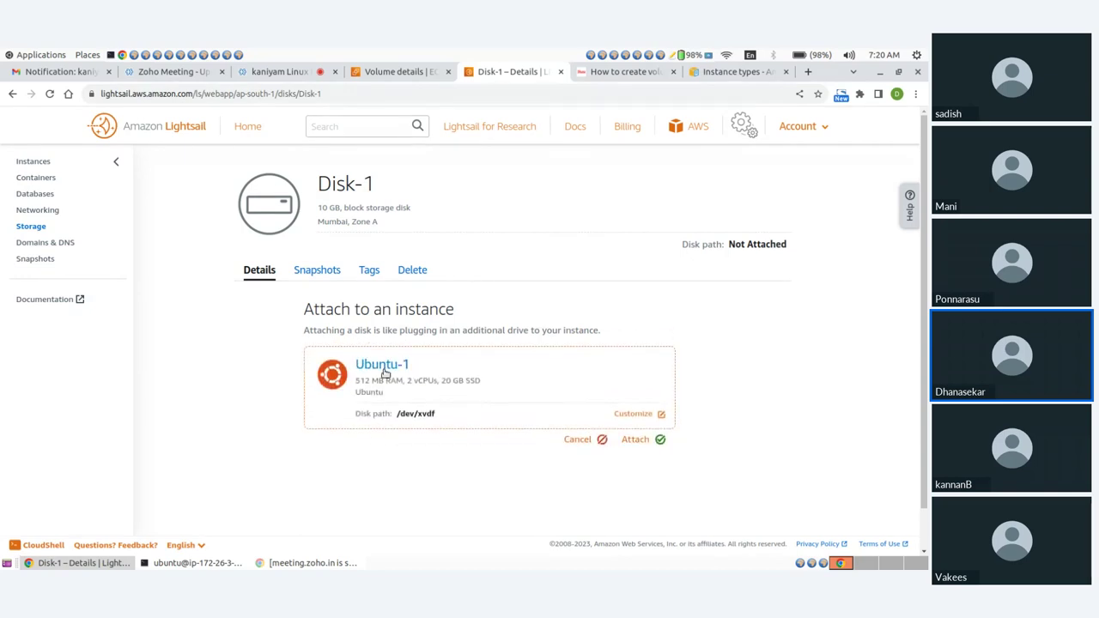
pyautogui.click(634, 440)
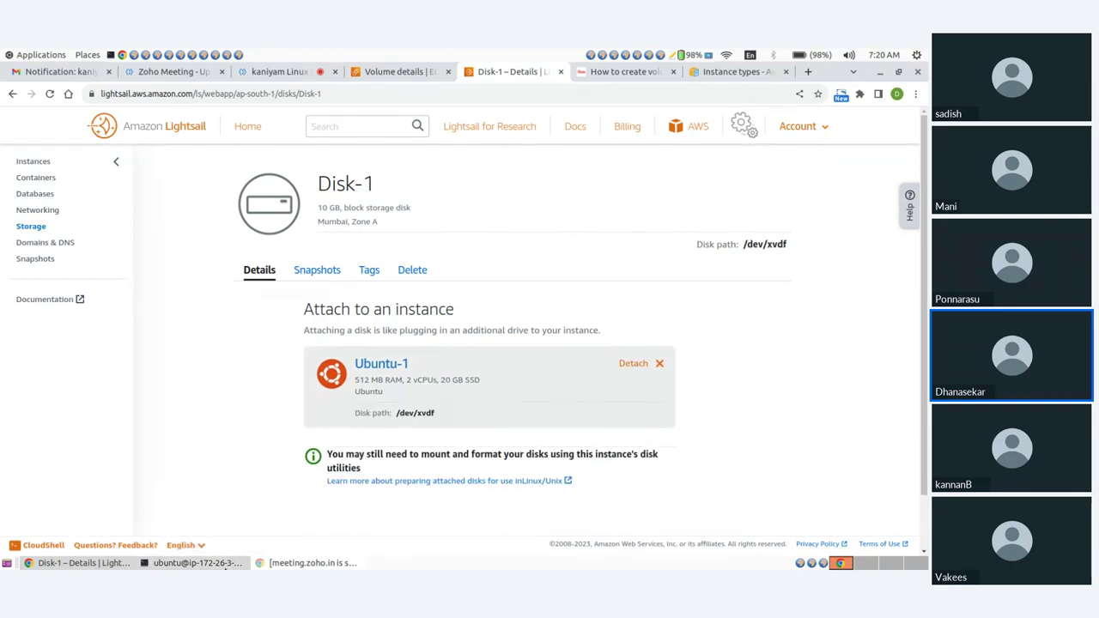
# Return to the terminal, rerun df -Th and list the block devices with lsblk to identify the newly attached disk.
pyautogui.click(221, 566)
pyautogui.press('Up')
pyautogui.press('Return')
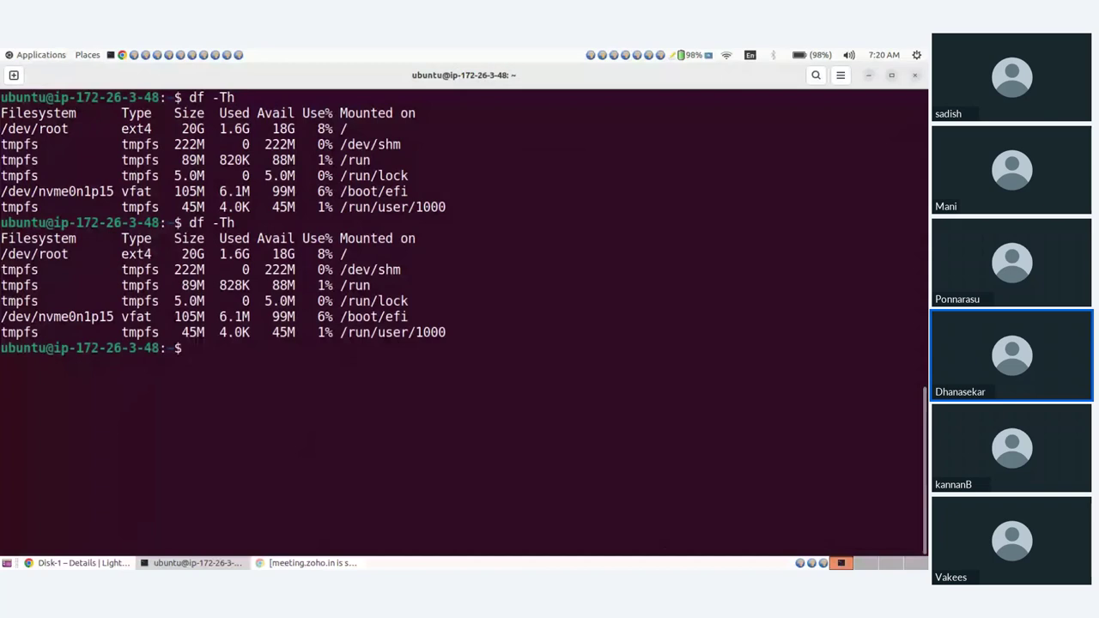
pyautogui.write('lsblk')
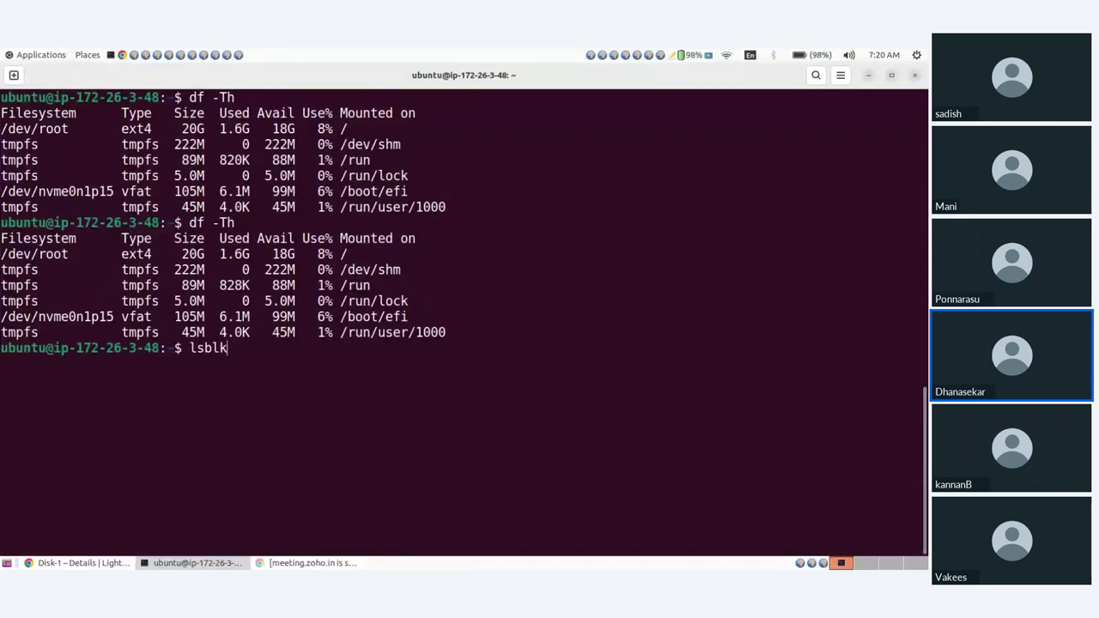
pyautogui.press('Return')
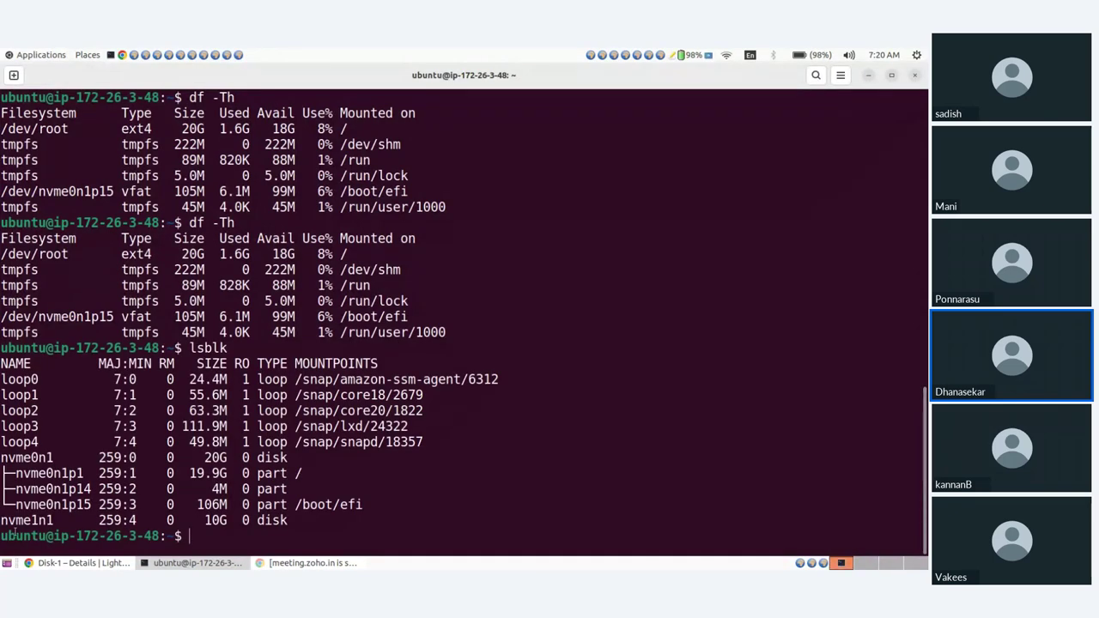
pyautogui.doubleClick(17, 520)
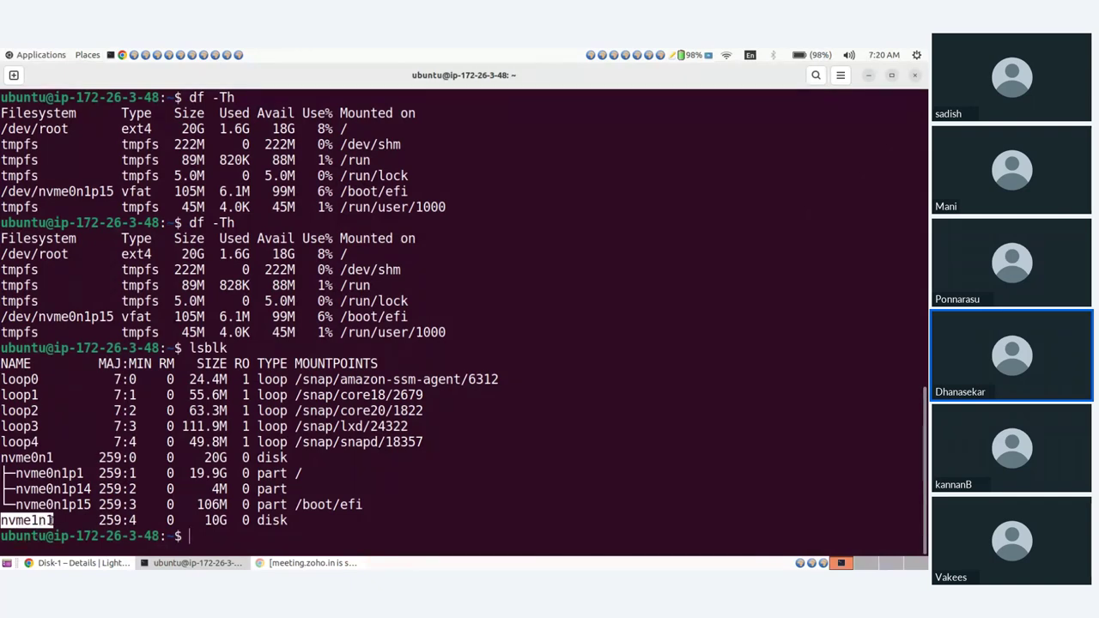
pyautogui.click(16, 520)
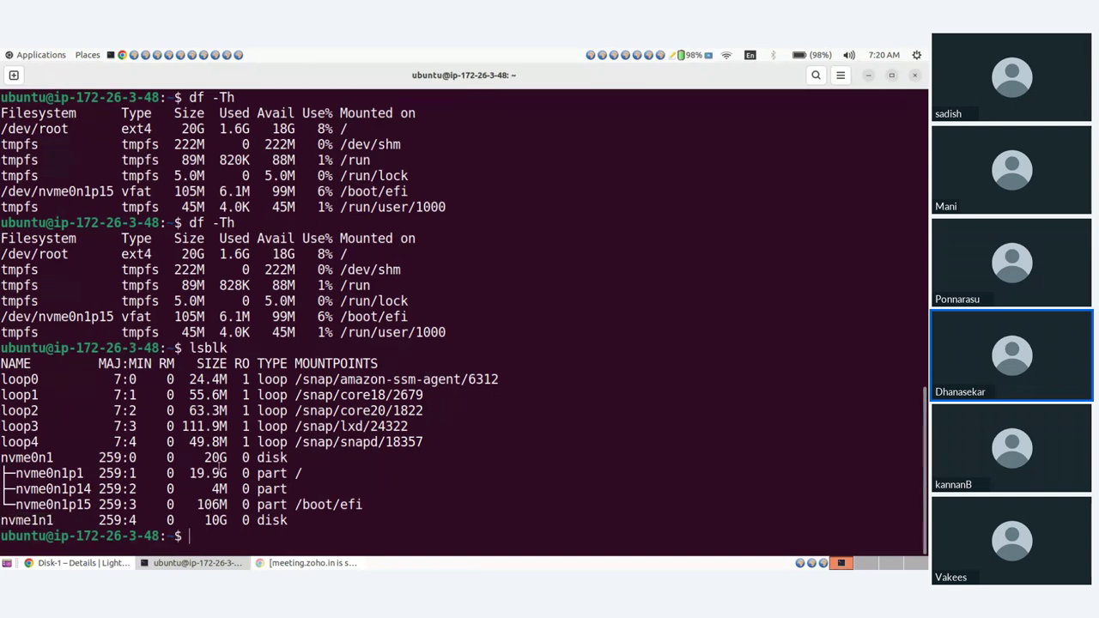
# Check whether the new disk holds a filesystem with sudo file -s /dev/nvme1n1, and compare its device name with the lsblk list.
pyautogui.write('sudo')
pyautogui.press('BackSpace')
pyautogui.press('BackSpace')
pyautogui.press('BackSpace')
pyautogui.press('BackSpace')
pyautogui.write('sudo file -s ')
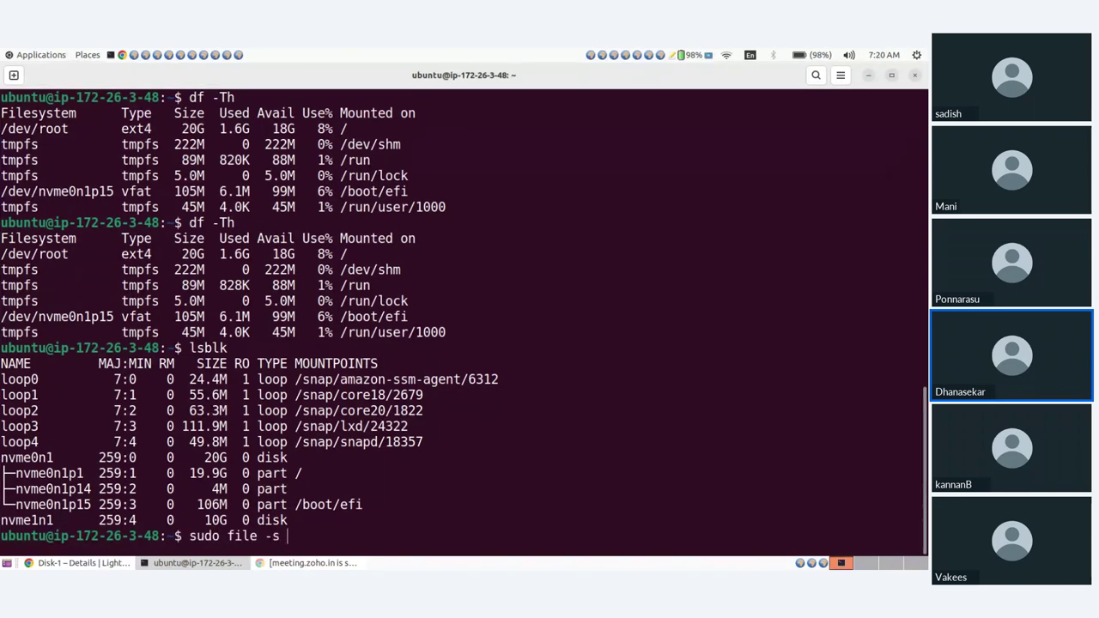
pyautogui.write('/dev/nvm')
pyautogui.press('BackSpace')
pyautogui.press('BackSpace')
pyautogui.press('BackSpace')
pyautogui.write('nvme1n1')
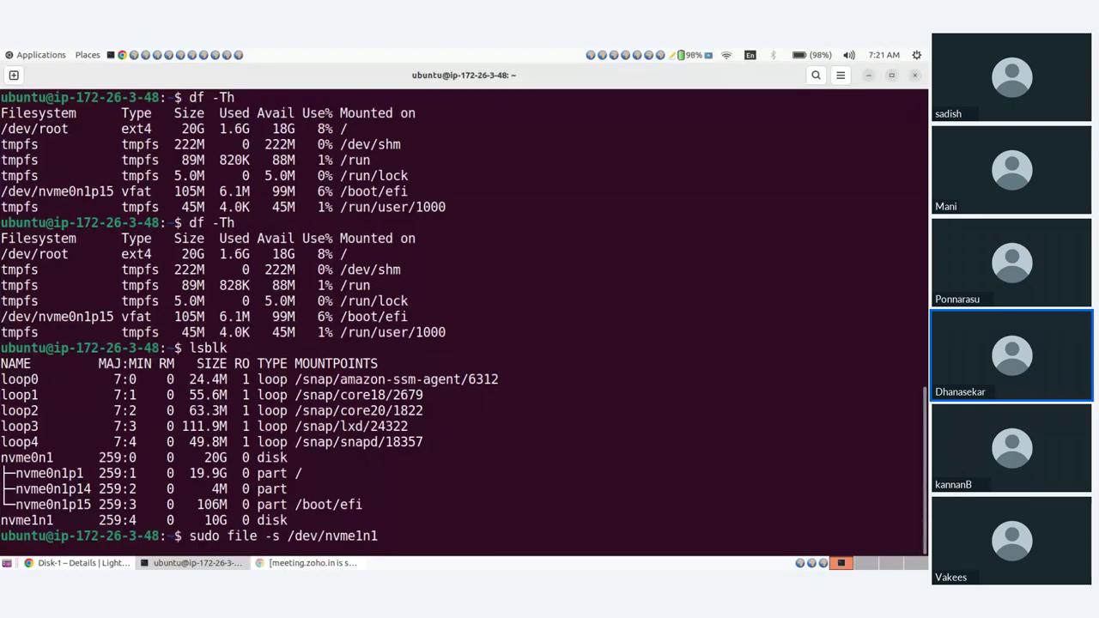
pyautogui.press('Return')
pyautogui.moveTo(918, 520); pyautogui.dragTo(130, 521)
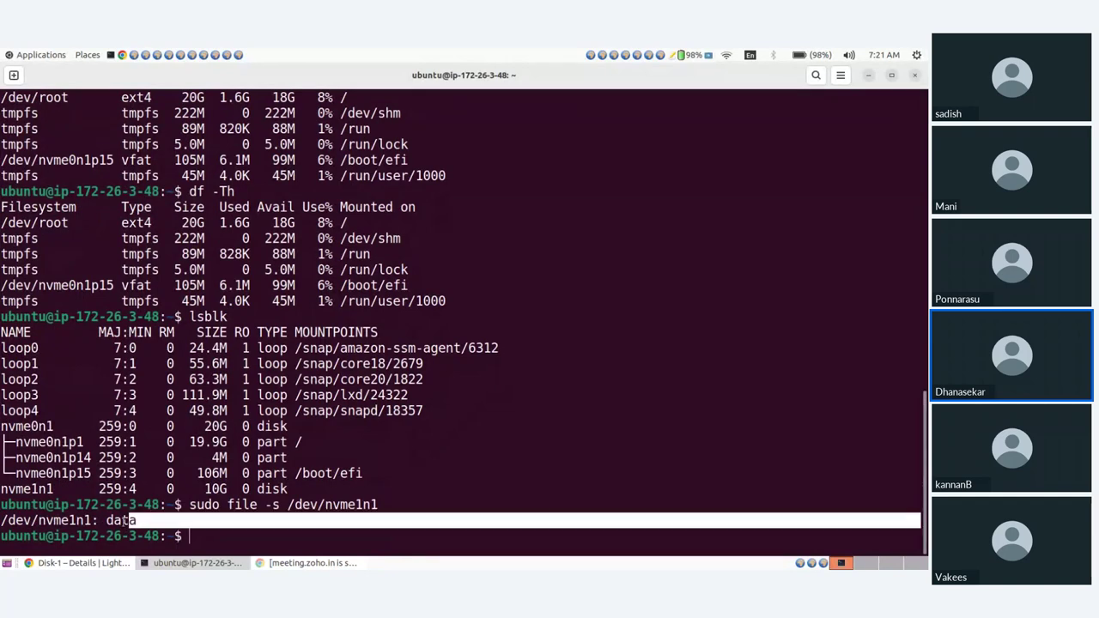
pyautogui.click(132, 520)
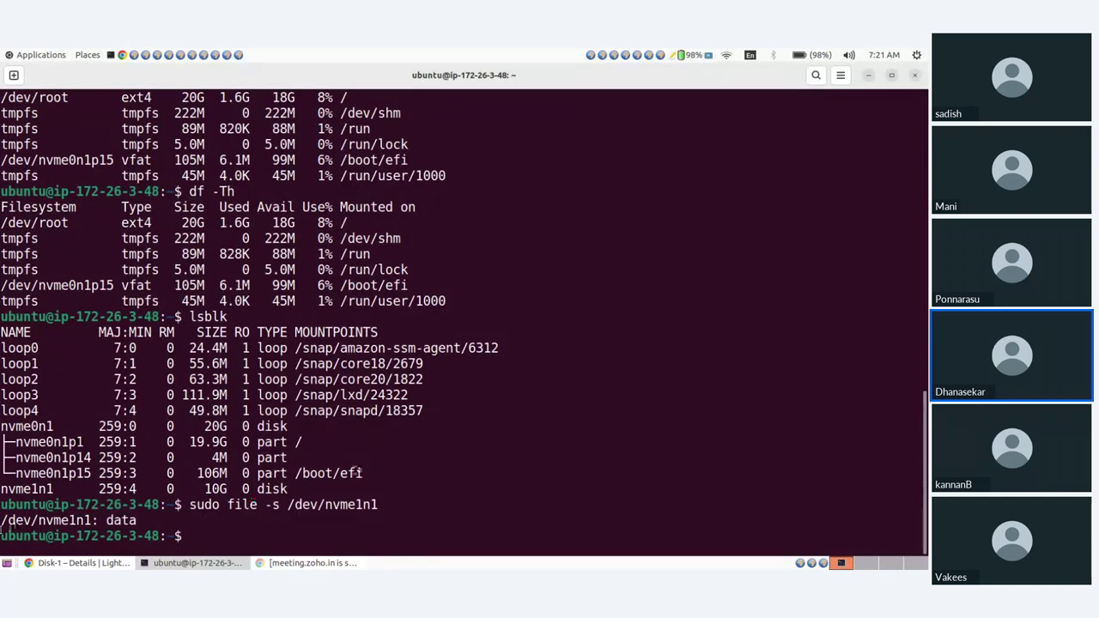
pyautogui.moveTo(2, 520); pyautogui.dragTo(91, 520)
pyautogui.click(39, 521)
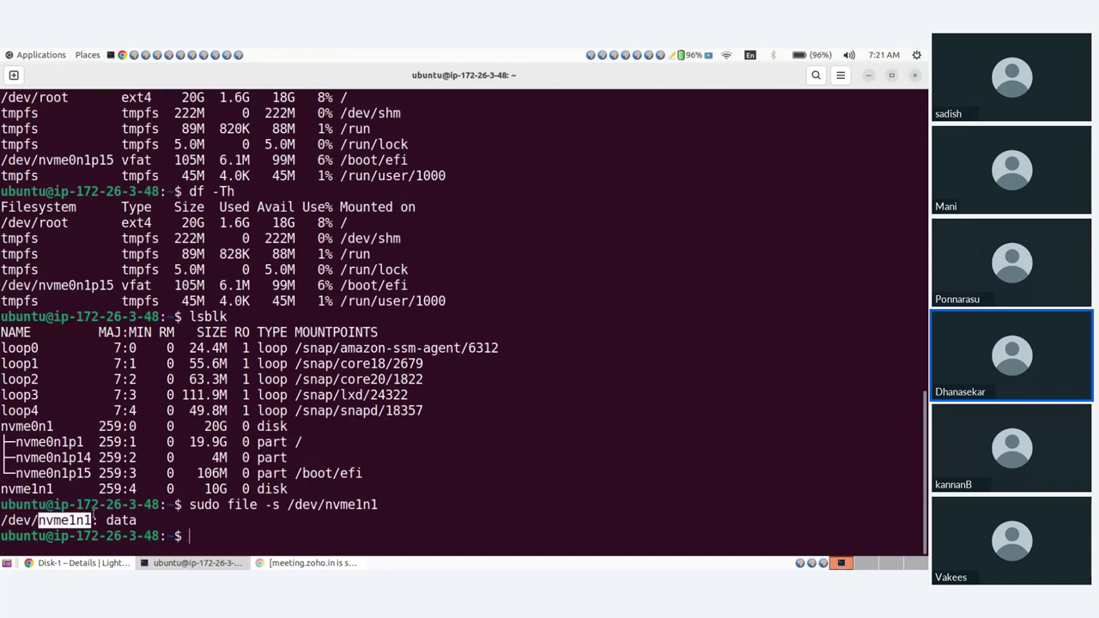
pyautogui.doubleClick(30, 490)
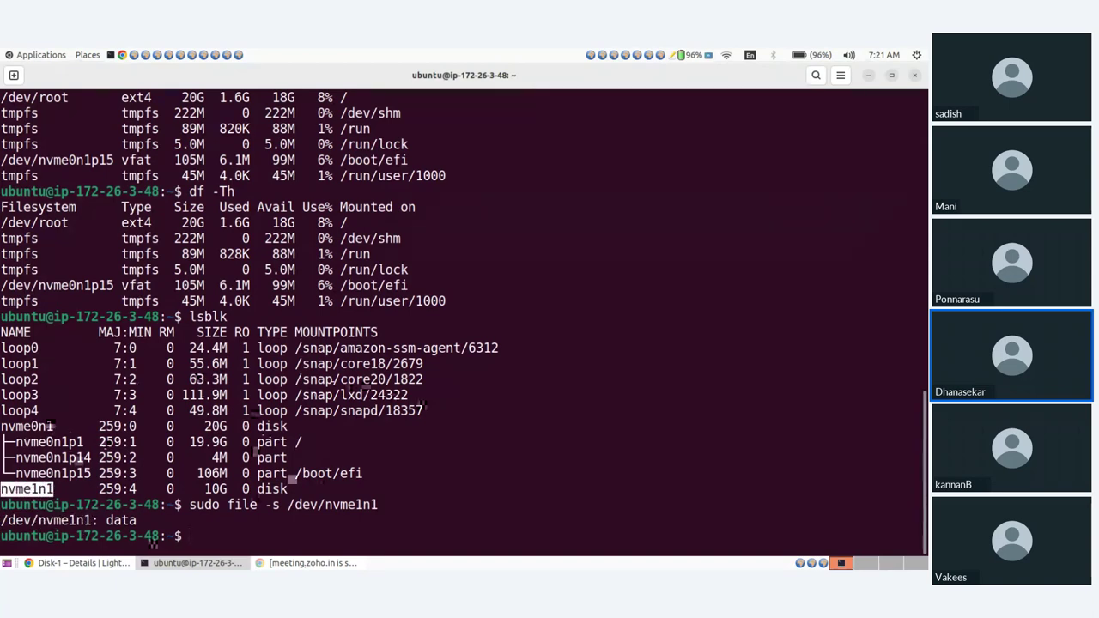
pyautogui.click(182, 488)
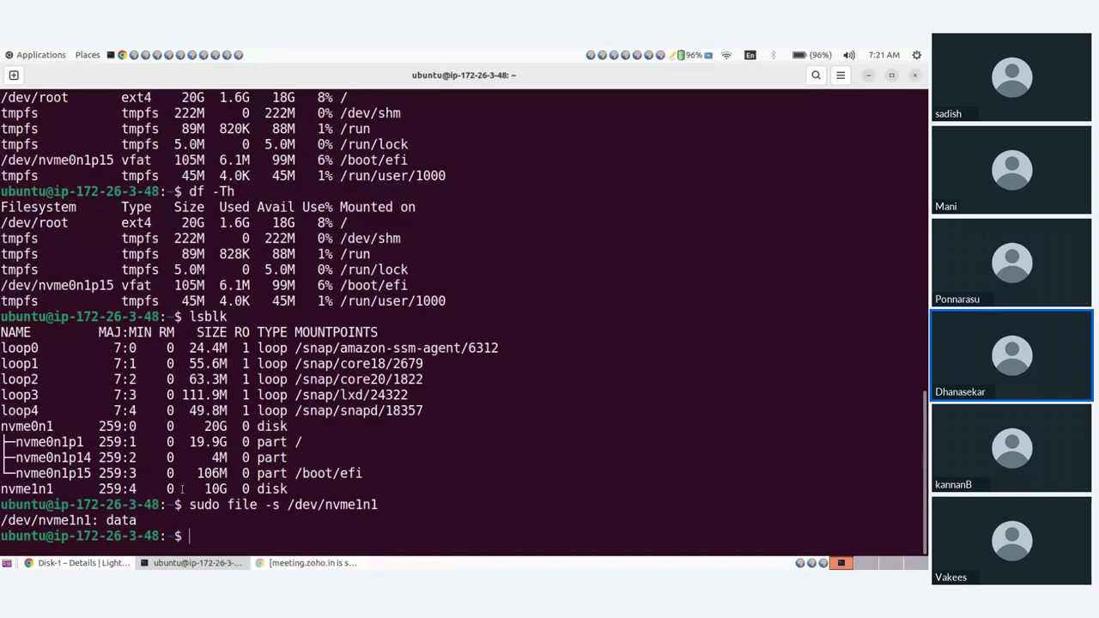
# Clear the terminal screen.
pyautogui.write('sudo')
pyautogui.press('BackSpace')
pyautogui.press('BackSpace')
pyautogui.press('BackSpace')
pyautogui.hotkey('ctrl', 'l')
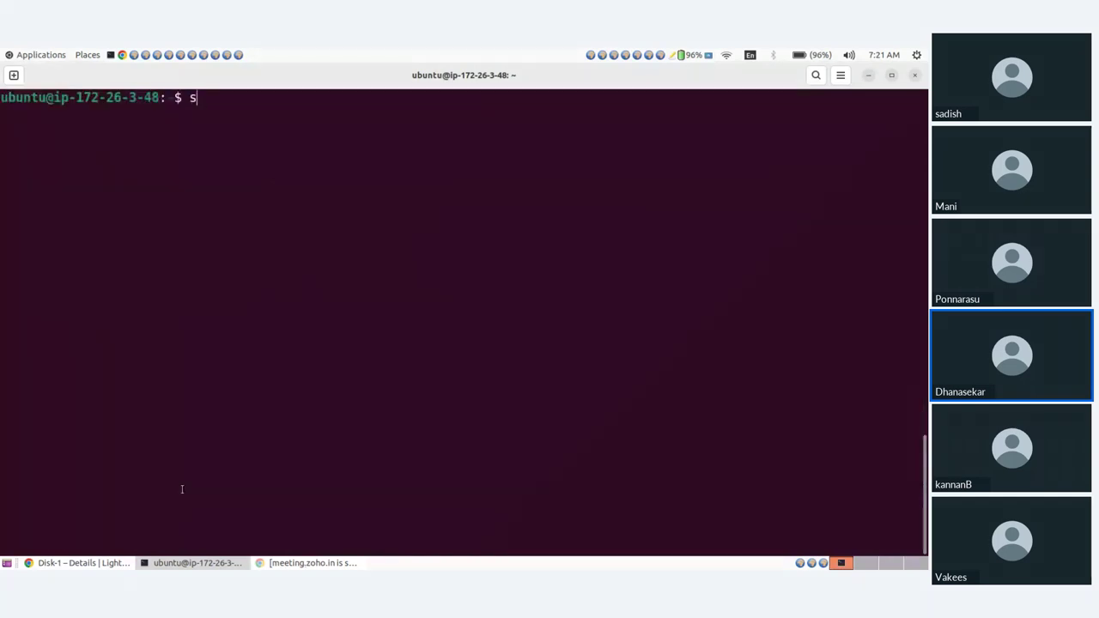
pyautogui.write('udo mkd')
pyautogui.press('BackSpace')
pyautogui.write('fs -t ext4')
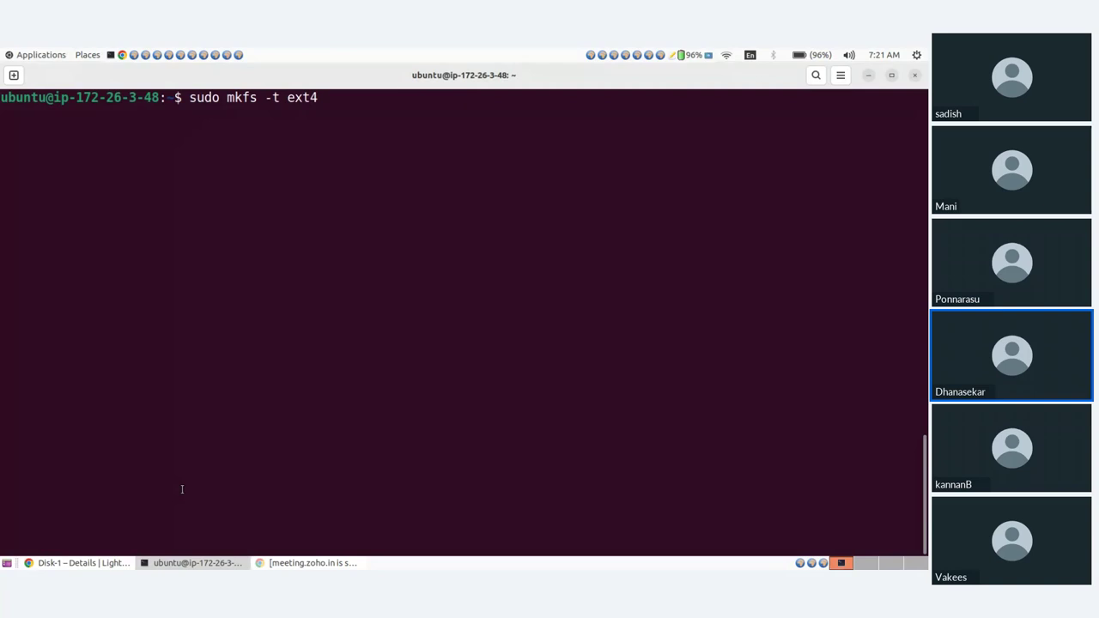
pyautogui.write(' /dev/nvm')
pyautogui.press('BackSpace')
pyautogui.press('BackSpace')
pyautogui.press('BackSpace')
pyautogui.press('BackSpace')
pyautogui.press('BackSpace')
pyautogui.press('BackSpace')
pyautogui.press('BackSpace')
pyautogui.press('BackSpace')
pyautogui.press('BackSpace')
pyautogui.press('BackSpace')
pyautogui.press('BackSpace')
pyautogui.press('BackSpace')
pyautogui.press('BackSpace')
pyautogui.press('BackSpace')
pyautogui.press('BackSpace')
pyautogui.press('BackSpace')
pyautogui.press('BackSpace')
pyautogui.press('BackSpace')
pyautogui.press('BackSpace')
pyautogui.press('BackSpace')
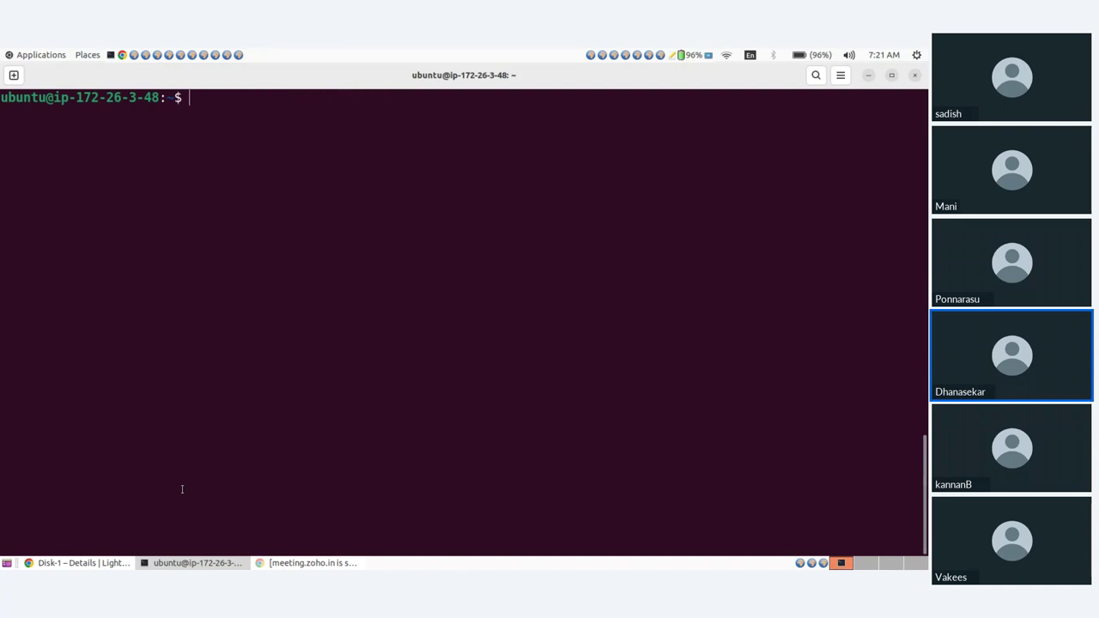
# List the block devices again with lsblk and begin a sudo mk command at the prompt.
pyautogui.write('lsblk')
pyautogui.press('Return')
pyautogui.write('sudo mk')
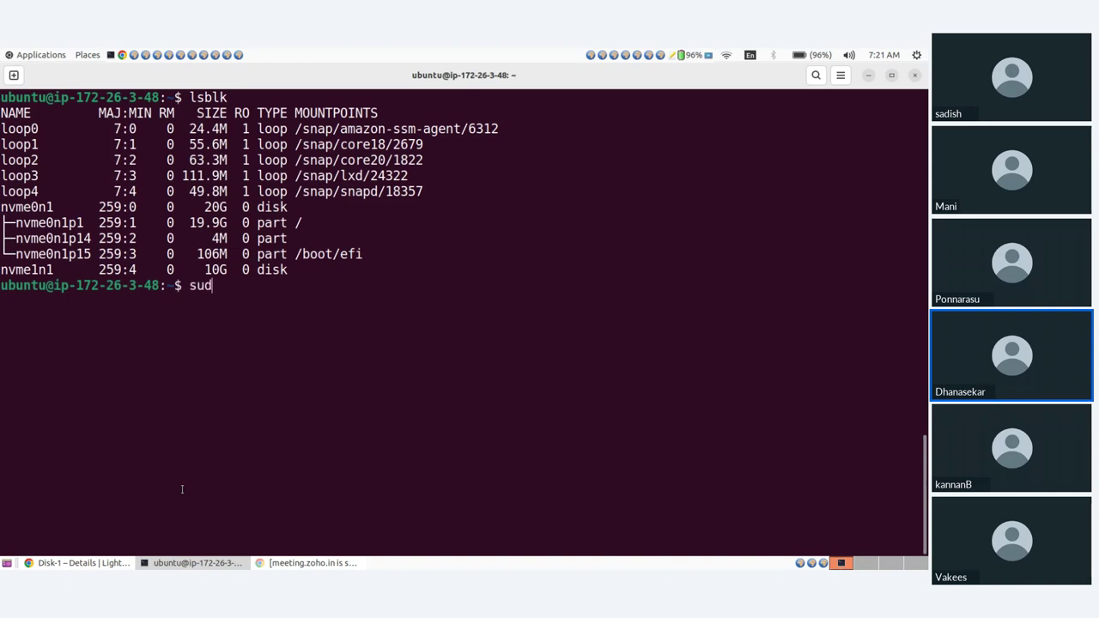